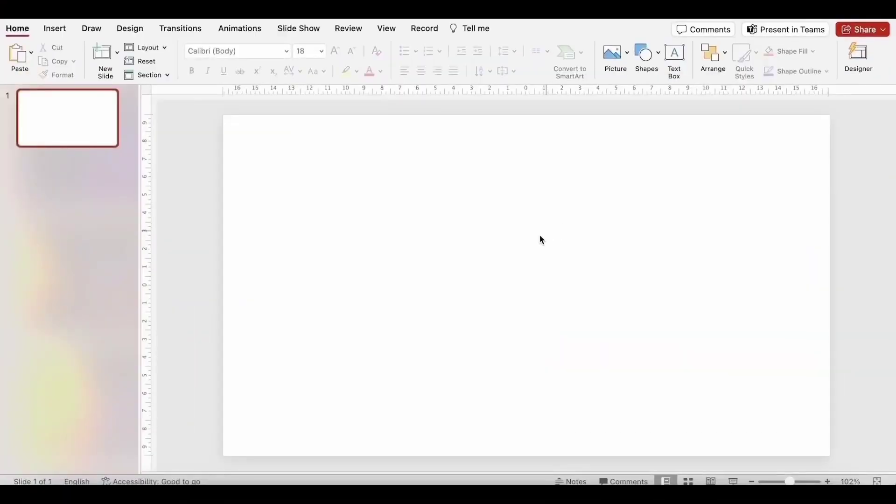
Step: Fill slide 1's background with the starry dark-purple galaxy image file
{"action": "right_click", "coordinate": [502, 237]}
{"action": "left_click", "coordinate": [560, 427]}
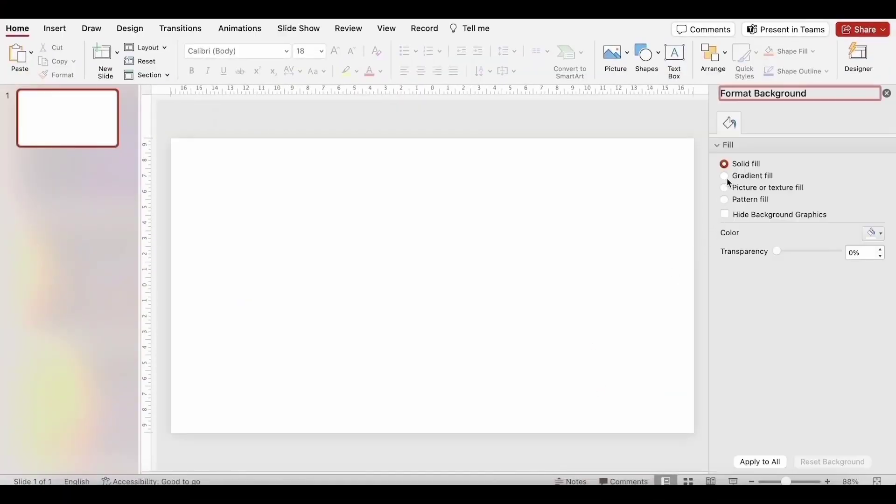
{"action": "left_click", "coordinate": [741, 188]}
{"action": "left_click", "coordinate": [737, 253]}
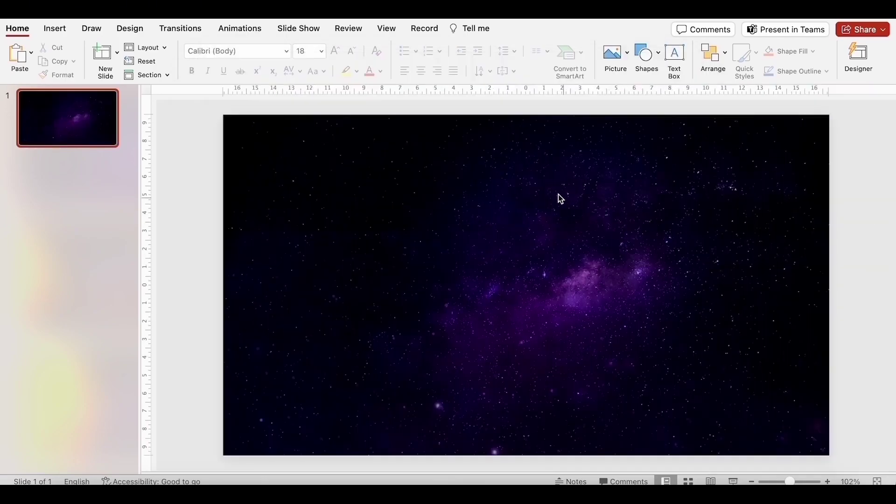
{"action": "left_click", "coordinate": [672, 55]}
Step: Draw a text box in Cormorant Garamond and type the title SOLAR SYSTEM
{"action": "left_click_drag", "start_coordinate": [417, 210], "coordinate": [646, 265]}
{"action": "left_click", "coordinate": [261, 54]}
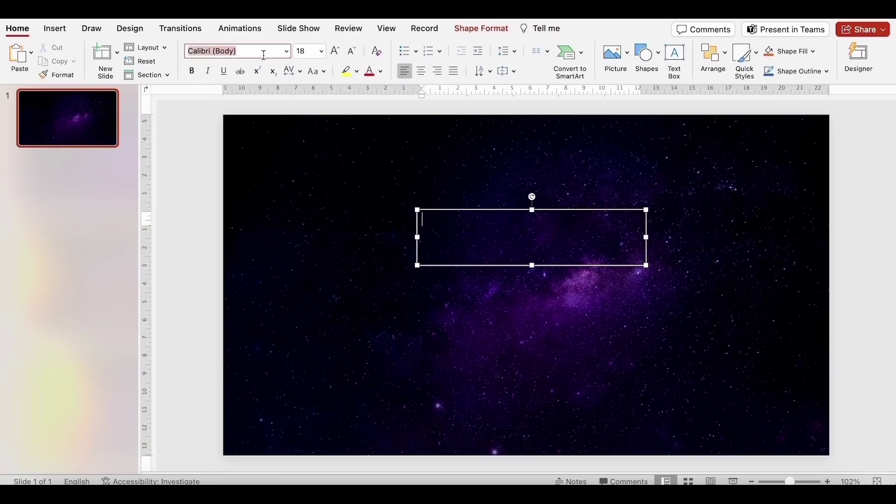
{"action": "type", "text": "Cormorant Garamond"}
{"action": "key", "text": "Tab"}
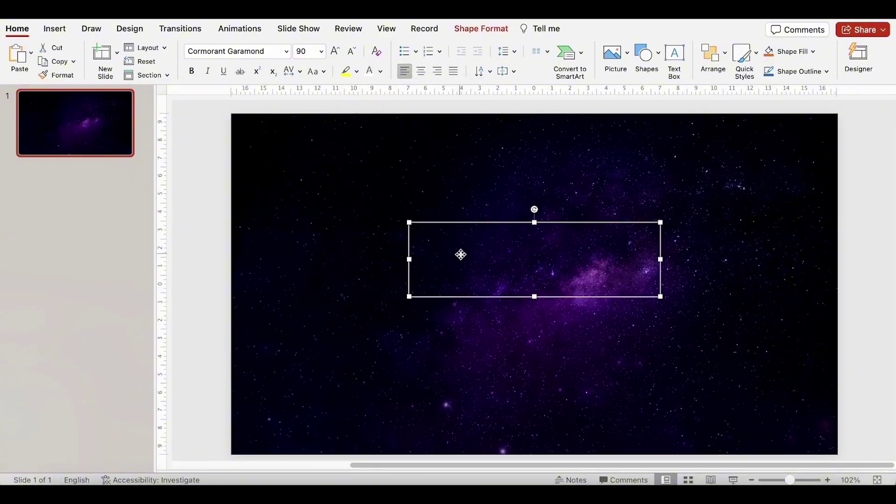
{"action": "type", "text": "SOLAR"}
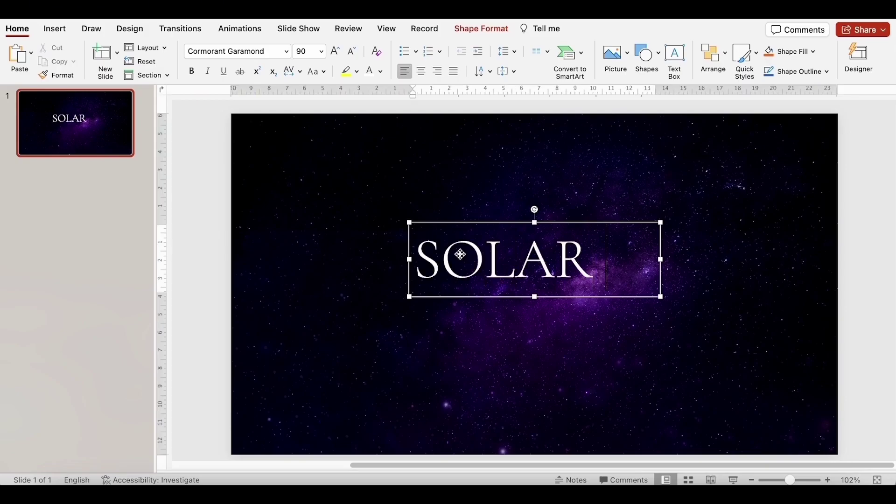
{"action": "key", "text": "Return"}
{"action": "type", "text": "SYSTEM"}
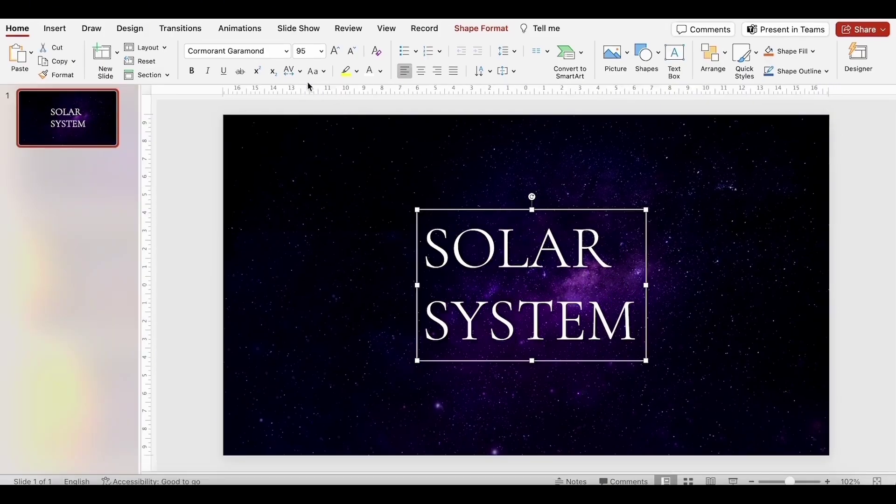
Step: Give the title Very Loose spacing and centre alignment, widen it to one line, and centre it on the slide
{"action": "left_click", "coordinate": [293, 71]}
{"action": "left_click", "coordinate": [311, 147]}
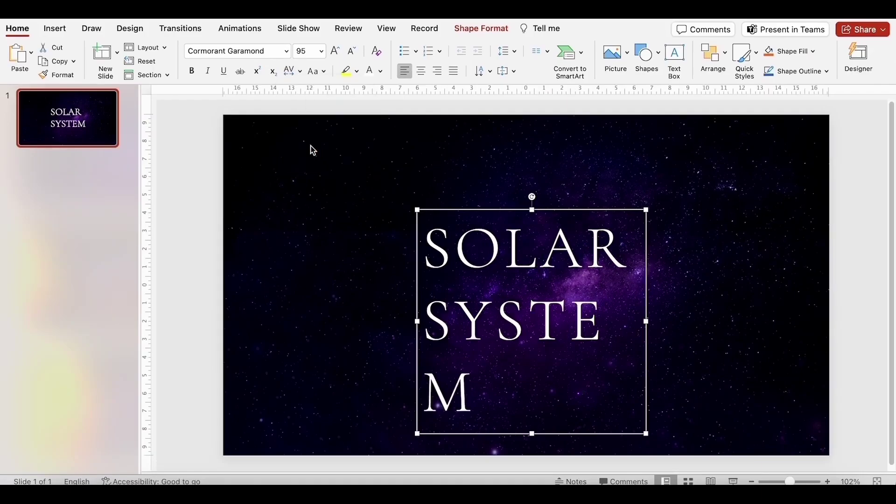
{"action": "left_click", "coordinate": [421, 71]}
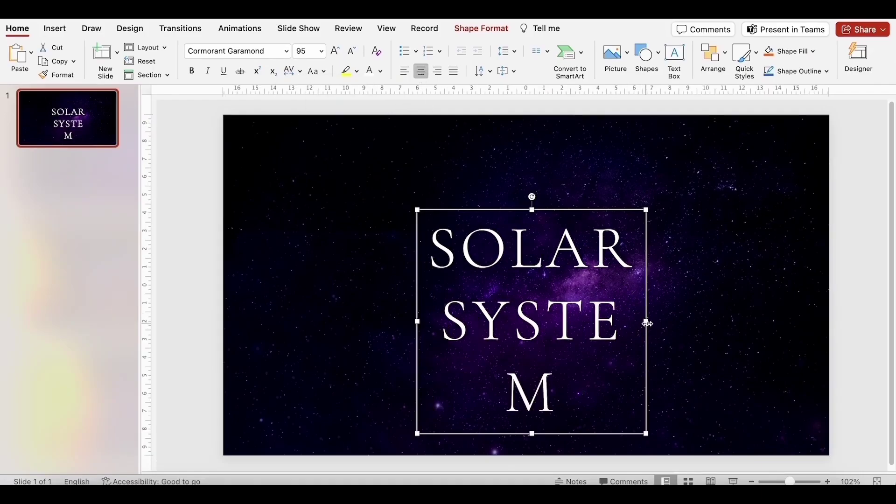
{"action": "left_click_drag", "start_coordinate": [646, 324], "coordinate": [777, 322]}
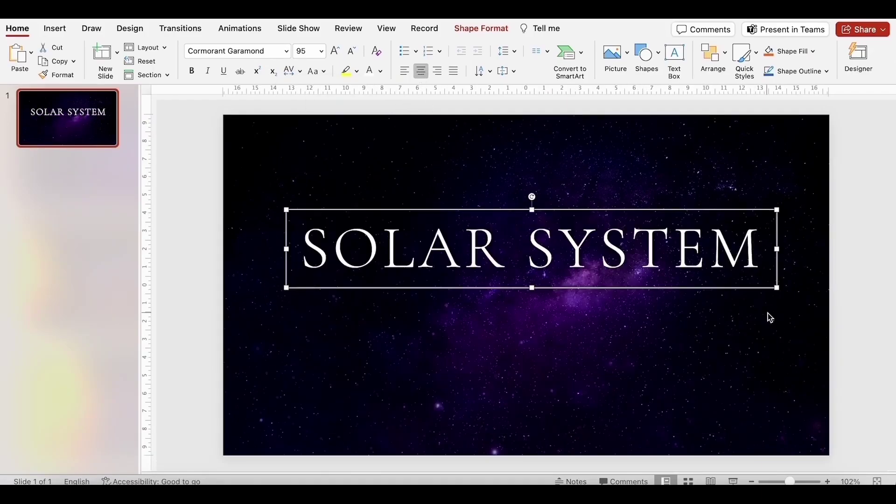
{"action": "left_click_drag", "start_coordinate": [618, 210], "coordinate": [618, 201]}
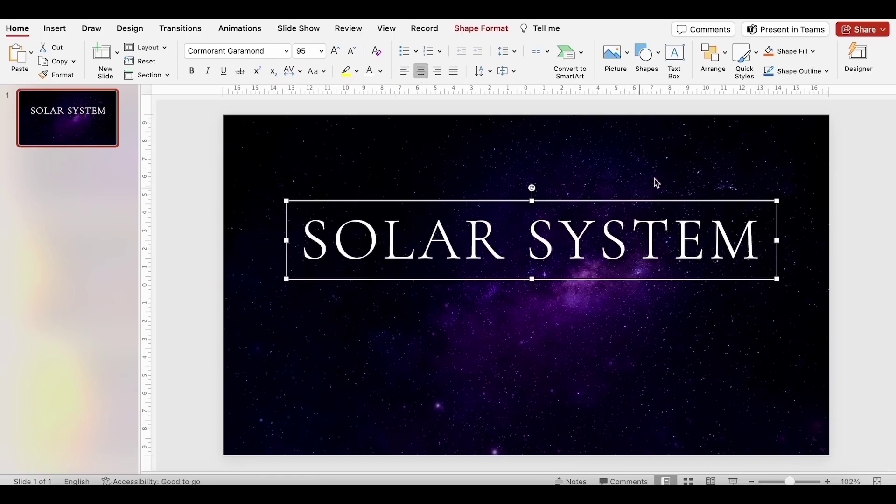
{"action": "left_click", "coordinate": [713, 53]}
{"action": "mouse_move", "coordinate": [739, 282]}
{"action": "left_click", "coordinate": [665, 291]}
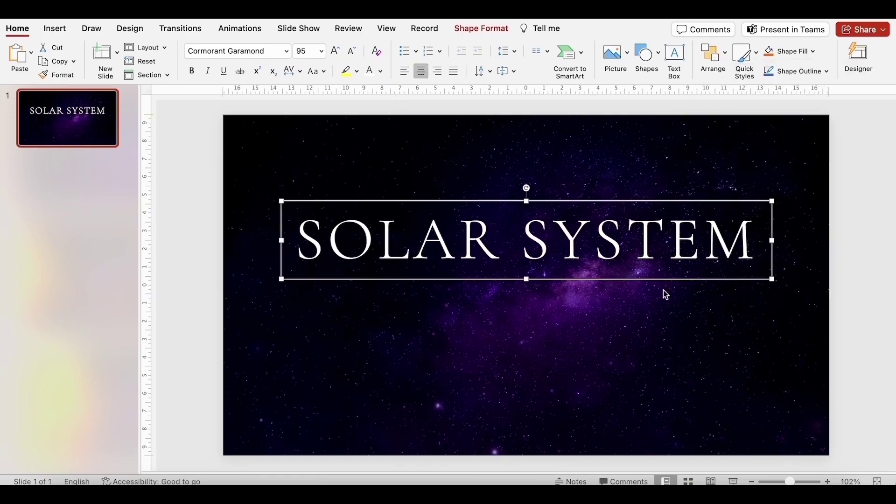
{"action": "left_click", "coordinate": [663, 297]}
Step: Draw a white horizontal line below the SOLAR SYSTEM title
{"action": "left_click", "coordinate": [646, 54]}
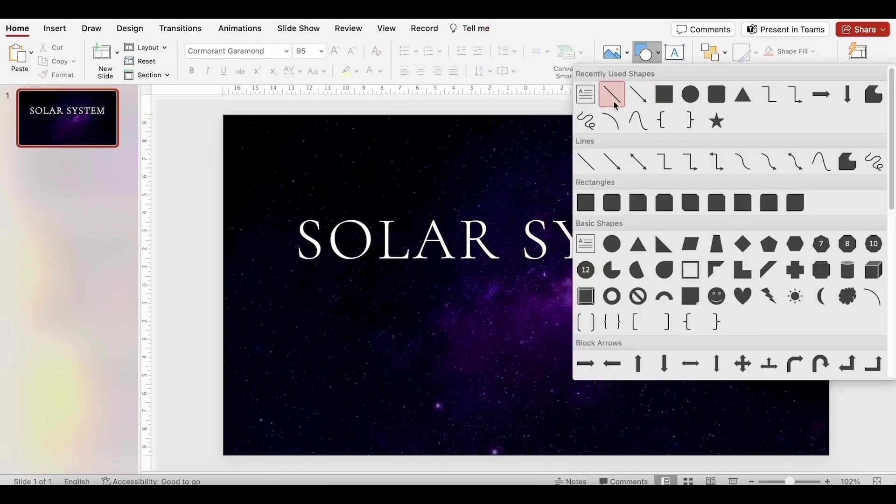
{"action": "left_click", "coordinate": [610, 94]}
{"action": "left_click_drag", "start_coordinate": [353, 292], "coordinate": [698, 292]}
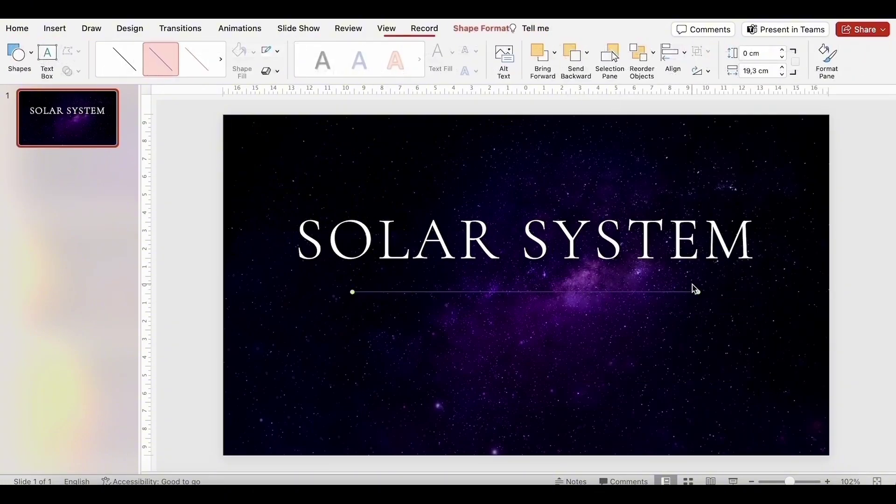
{"action": "left_click", "coordinate": [278, 51]}
{"action": "left_click", "coordinate": [266, 106]}
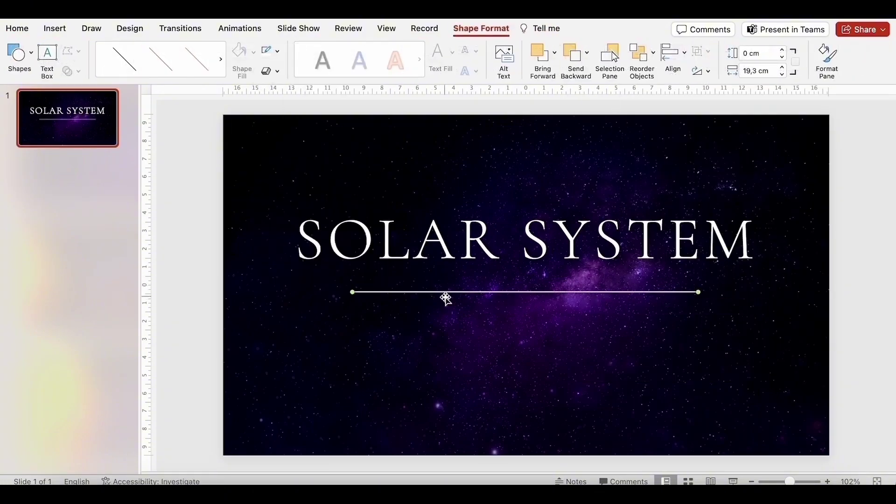
Step: Set the line width to 2 pt and centre the line horizontally on the slide
{"action": "left_click", "coordinate": [826, 55]}
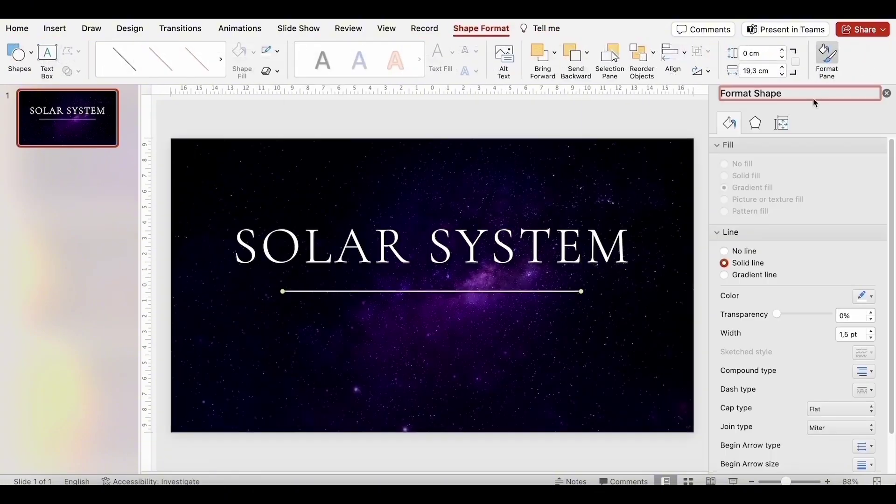
{"action": "left_click", "coordinate": [847, 334]}
{"action": "type", "text": "2pt"}
{"action": "key", "text": "Return"}
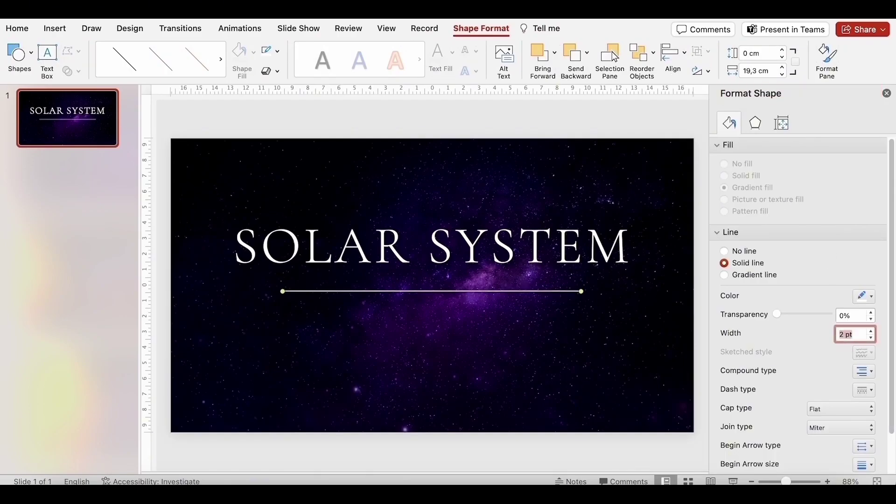
{"action": "left_click", "coordinate": [674, 55]}
{"action": "left_click", "coordinate": [693, 104]}
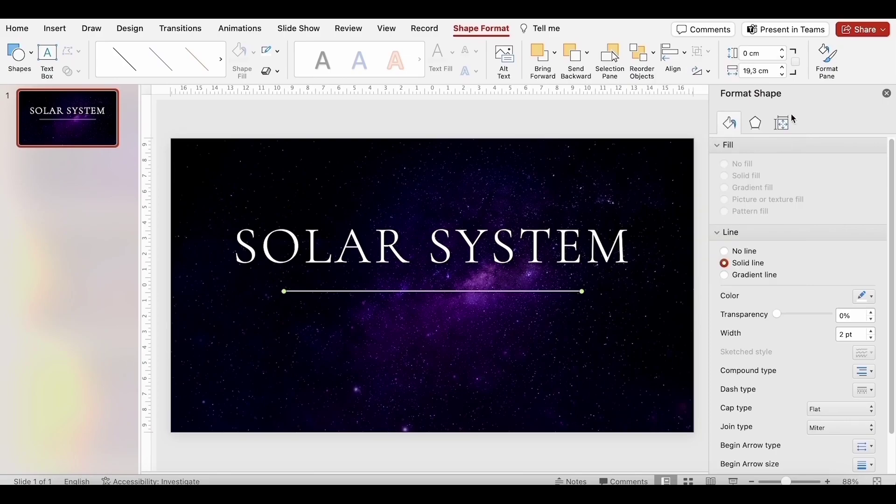
{"action": "left_click", "coordinate": [887, 95]}
Step: Draw a subtitle text box under the line using the Barlow font
{"action": "left_click", "coordinate": [847, 378]}
{"action": "left_click", "coordinate": [673, 58]}
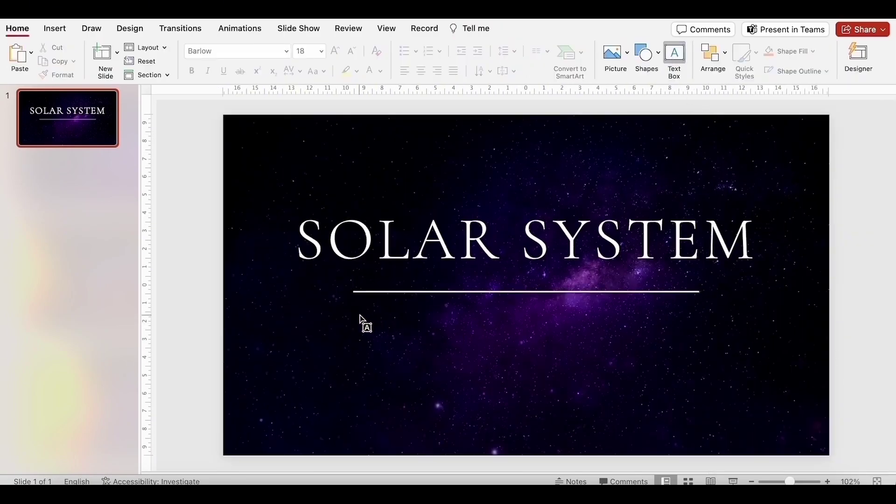
{"action": "left_click_drag", "start_coordinate": [359, 317], "coordinate": [687, 358]}
{"action": "left_click", "coordinate": [215, 50]}
{"action": "type", "text": "B"}
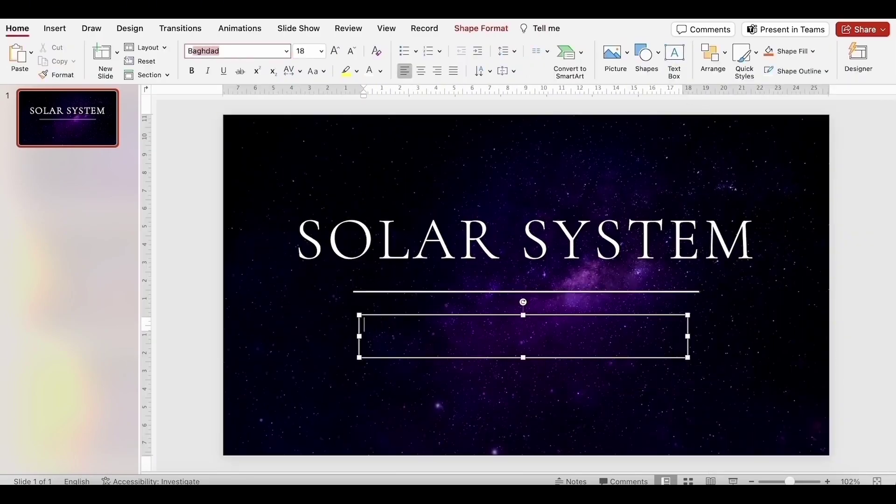
{"action": "type", "text": "arlow"}
{"action": "key", "text": "Tab"}
Step: Expand the subtitle's character spacing by 2 pt, paste in the subtitle sentence, and centre it
{"action": "left_click", "coordinate": [381, 70]}
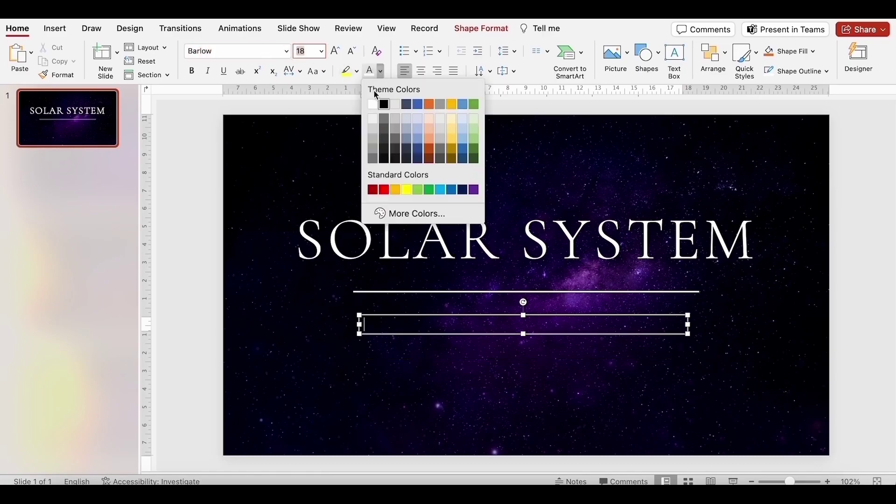
{"action": "left_click", "coordinate": [371, 104]}
{"action": "left_click", "coordinate": [299, 72]}
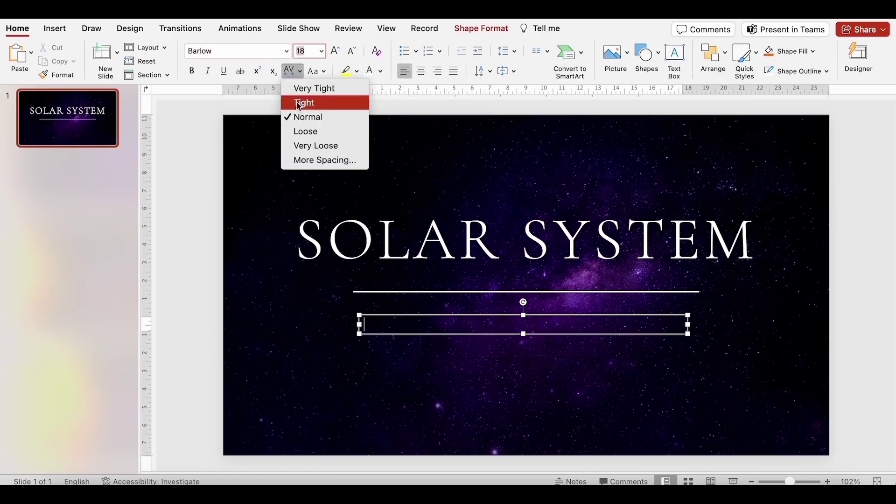
{"action": "left_click", "coordinate": [319, 160]}
{"action": "type", "text": "2"}
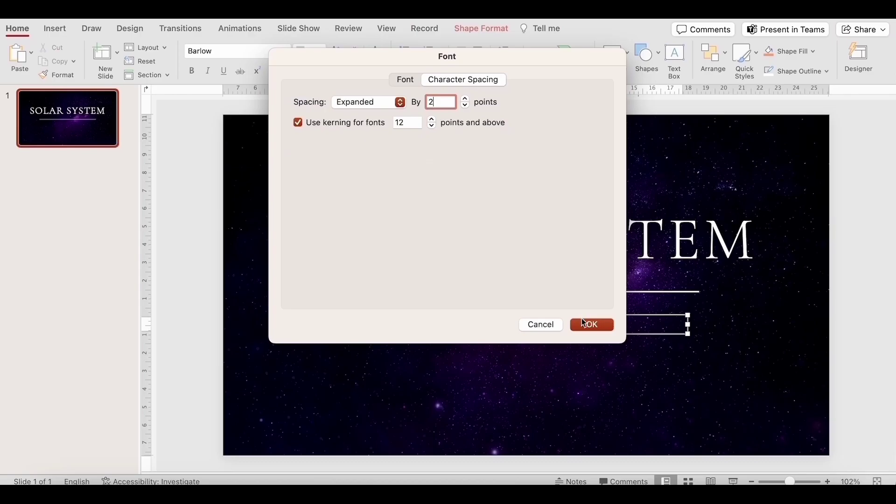
{"action": "left_click", "coordinate": [584, 322]}
{"action": "type", "text": "Join me on an interstellar adventure as we unravel the secrets of our solar system."}
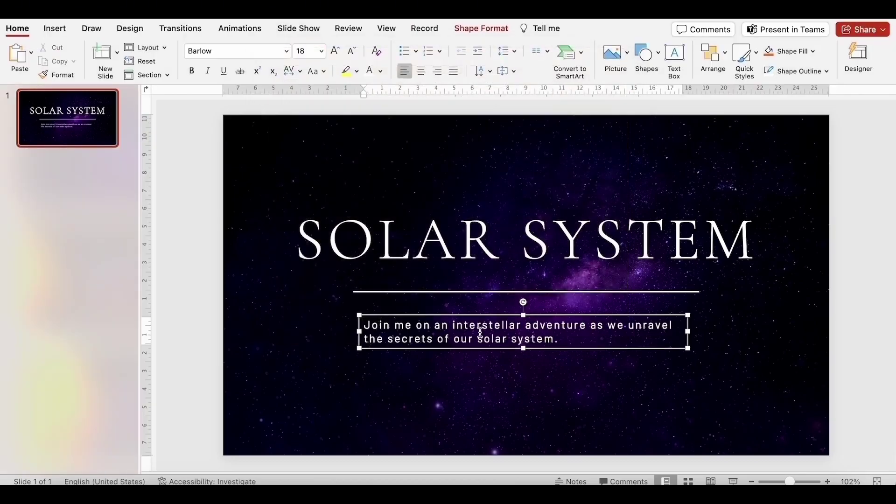
{"action": "left_click", "coordinate": [421, 71]}
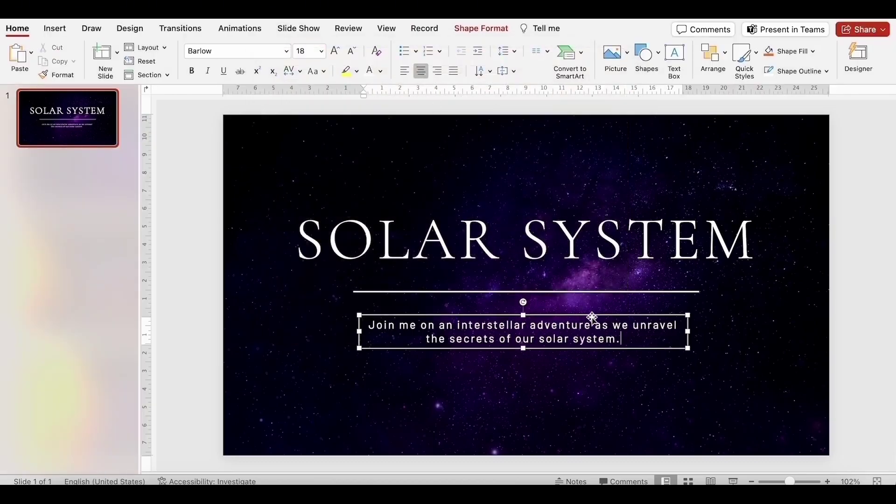
Step: Centre the subtitle box horizontally on the slide
{"action": "left_click", "coordinate": [640, 315]}
{"action": "left_click", "coordinate": [712, 54]}
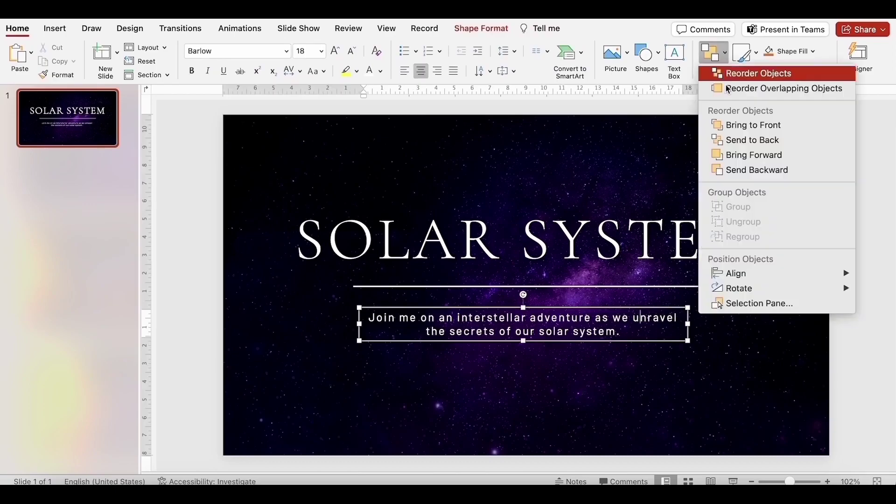
{"action": "mouse_move", "coordinate": [761, 274]}
{"action": "left_click", "coordinate": [670, 291]}
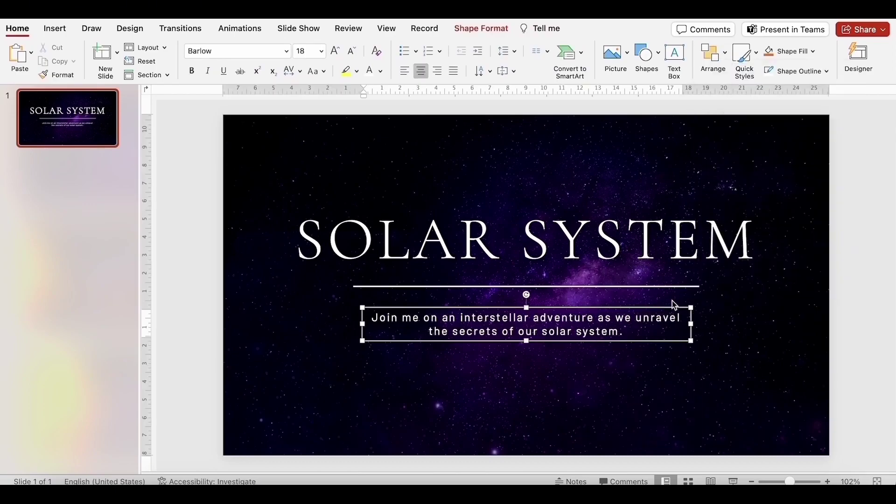
{"action": "left_click", "coordinate": [720, 350]}
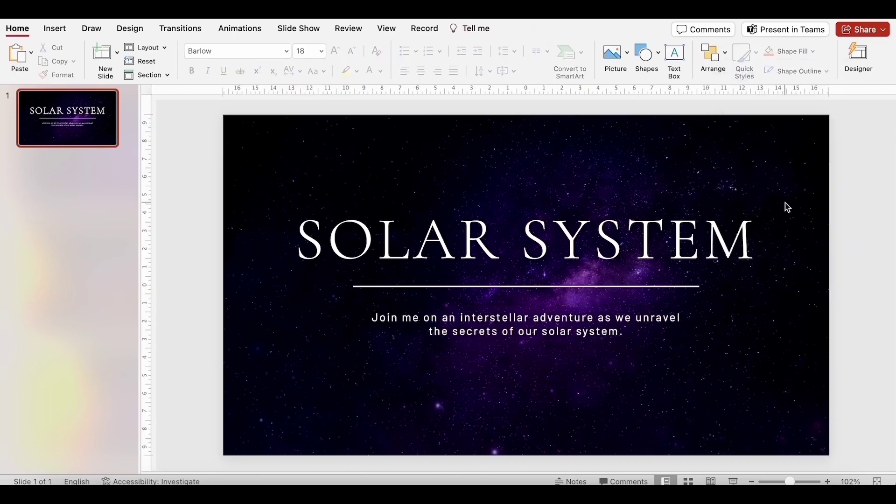
Step: Shorten and re-centre the divider line, and widen the subtitle box to about 22,71 cm
{"action": "left_click", "coordinate": [683, 287]}
{"action": "left_click_drag", "start_coordinate": [699, 288], "coordinate": [626, 287]}
{"action": "left_click", "coordinate": [713, 54]}
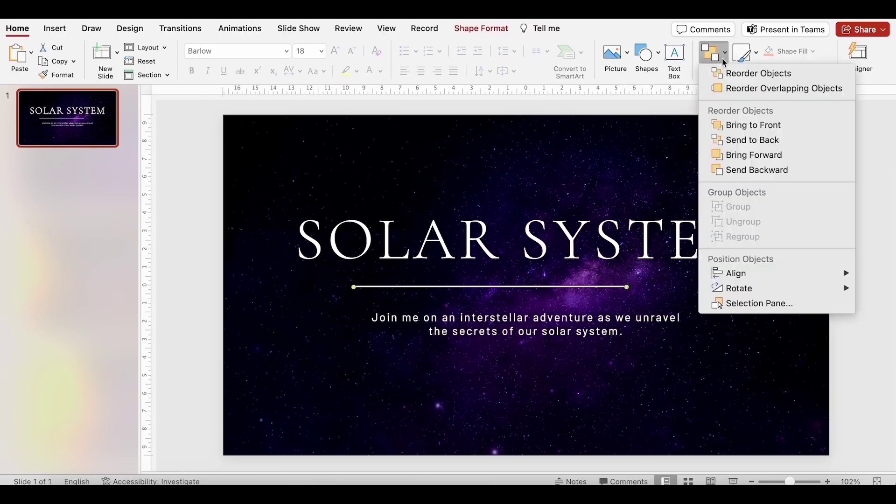
{"action": "mouse_move", "coordinate": [742, 273]}
{"action": "left_click", "coordinate": [653, 290]}
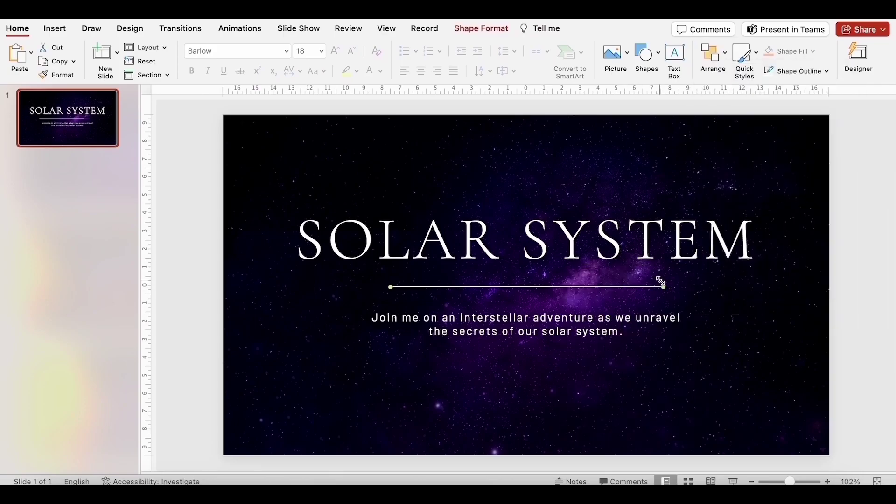
{"action": "left_click", "coordinate": [601, 316]}
{"action": "left_click_drag", "start_coordinate": [692, 324], "coordinate": [729, 326]}
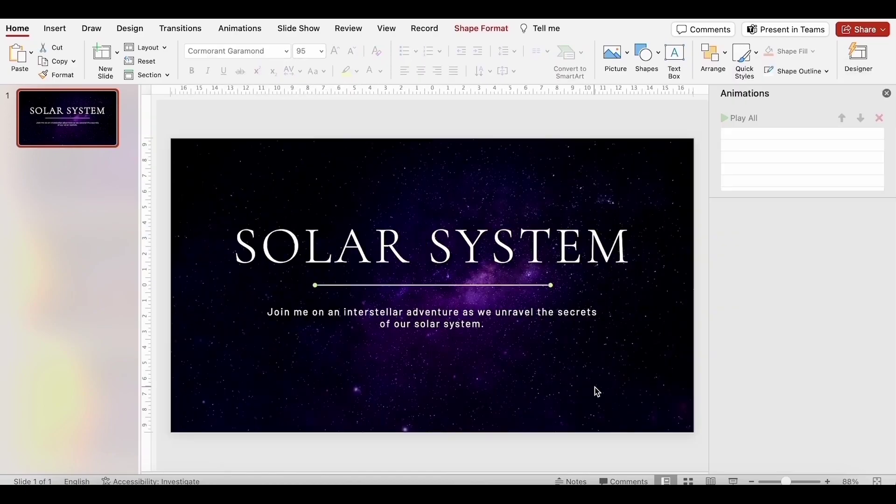
Step: Give the divider line a Split entrance animation with Vertical Out direction
{"action": "left_click", "coordinate": [495, 284]}
{"action": "left_click", "coordinate": [225, 31]}
{"action": "left_click", "coordinate": [158, 80]}
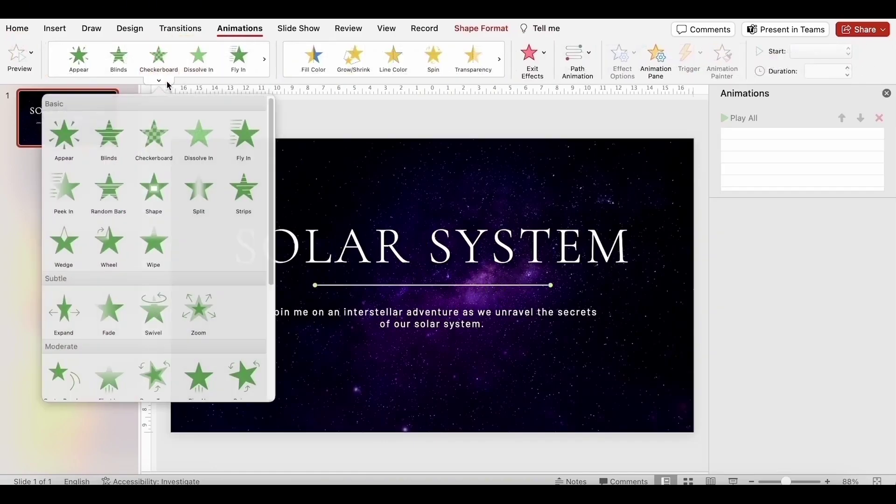
{"action": "left_click", "coordinate": [207, 187]}
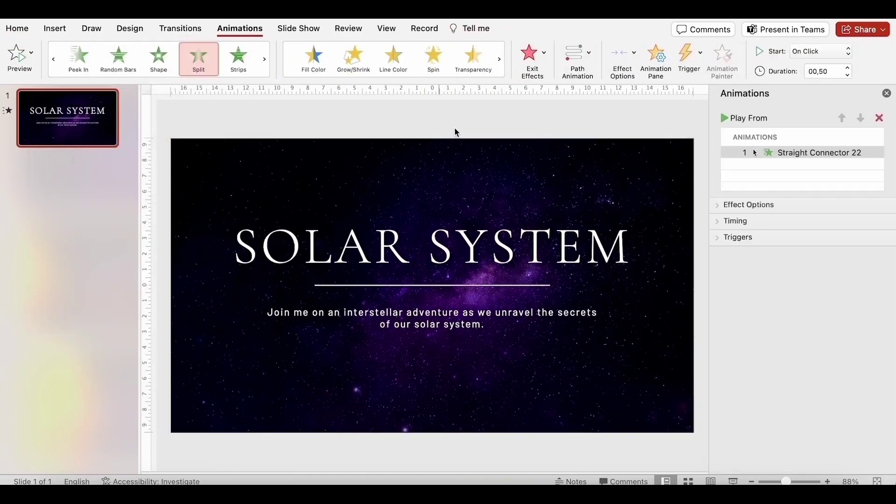
{"action": "left_click", "coordinate": [625, 57]}
{"action": "left_click", "coordinate": [635, 156]}
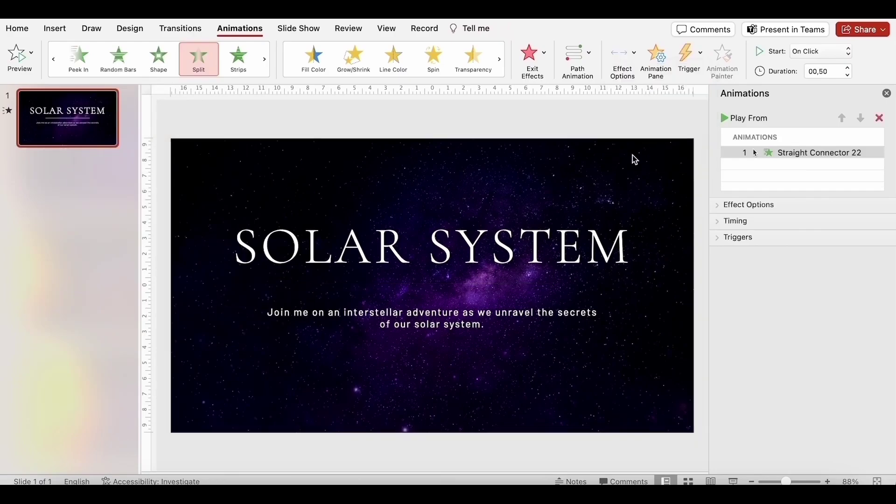
Step: Apply Peek In entrances to the title and subtitle, with the subtitle coming From Top
{"action": "left_click", "coordinate": [560, 244]}
{"action": "left_click", "coordinate": [158, 80]}
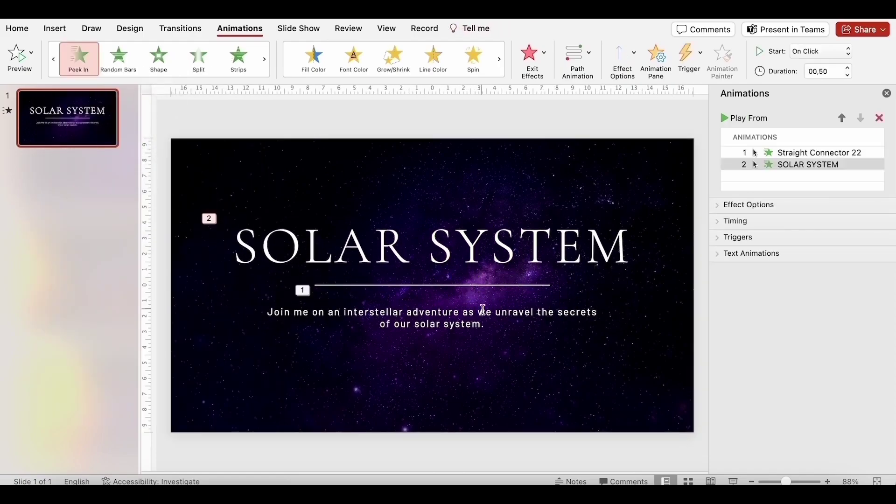
{"action": "left_click", "coordinate": [482, 308]}
{"action": "left_click", "coordinate": [79, 59]}
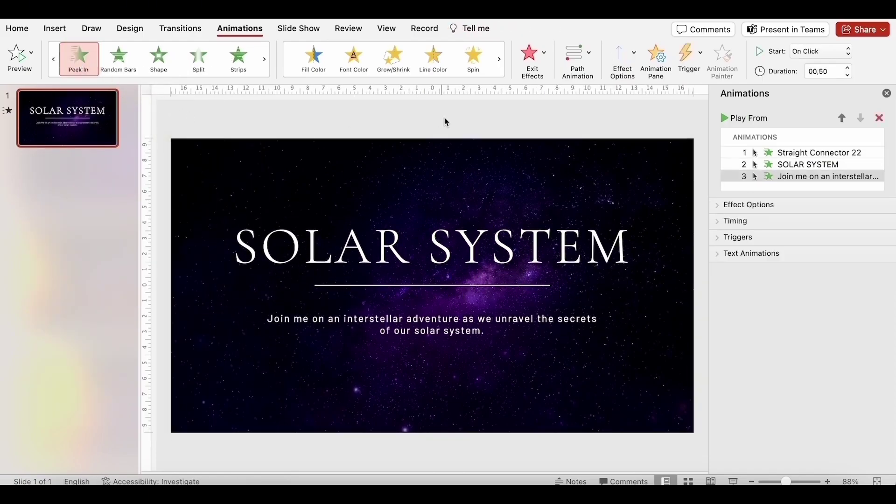
{"action": "left_click", "coordinate": [620, 58]}
{"action": "left_click", "coordinate": [638, 155]}
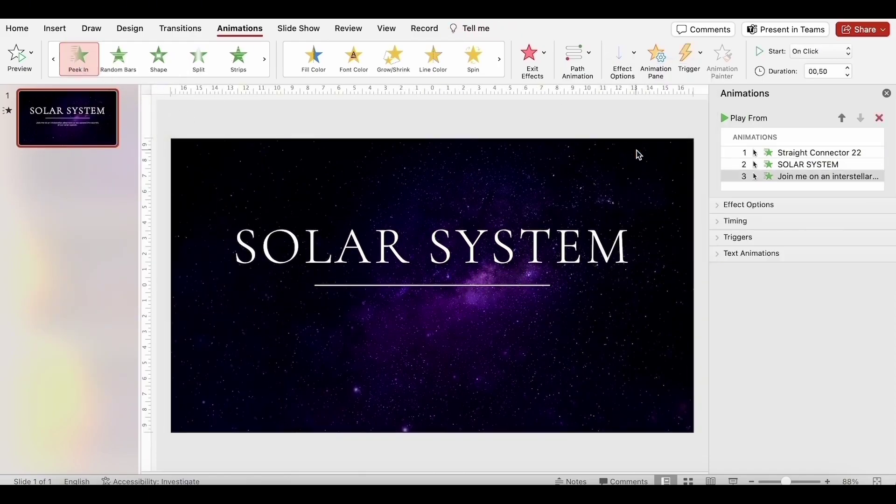
Step: Set all three animations to start With Previous and edit the text animations' 01,00-second duration
{"action": "left_click", "coordinate": [586, 246]}
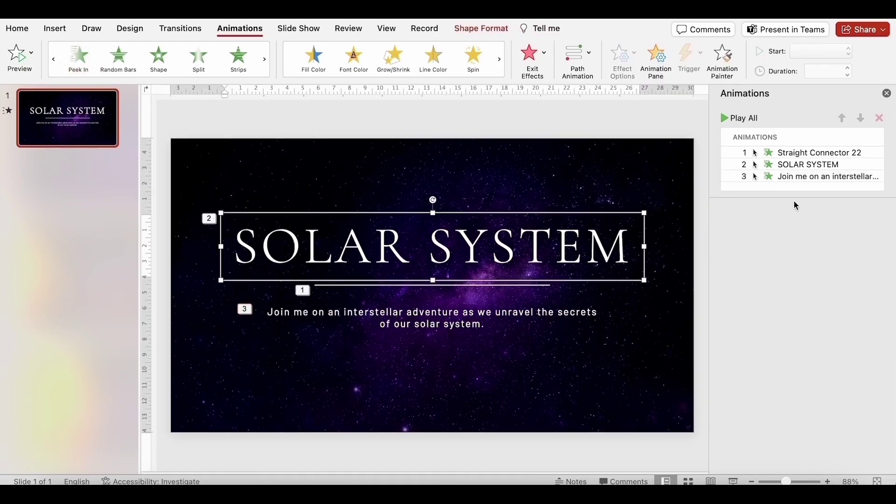
{"action": "left_click", "coordinate": [796, 153]}
{"action": "left_click", "coordinate": [789, 176], "text": "shift"}
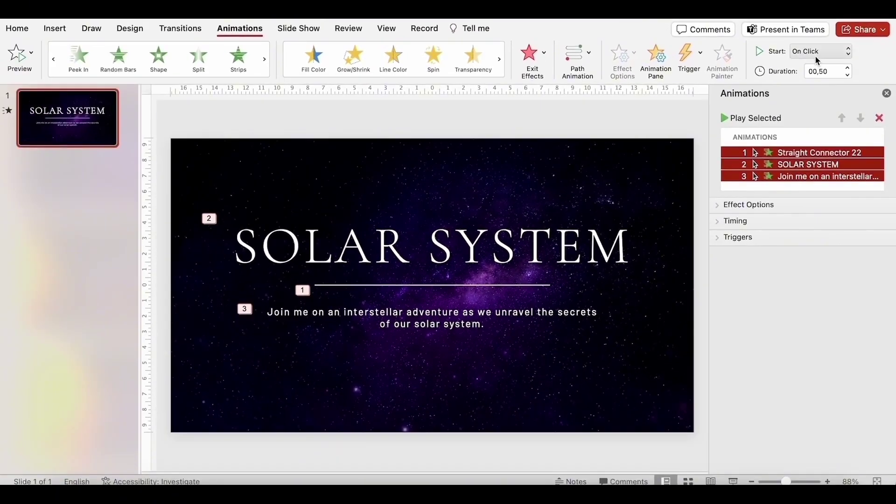
{"action": "left_click", "coordinate": [757, 93]}
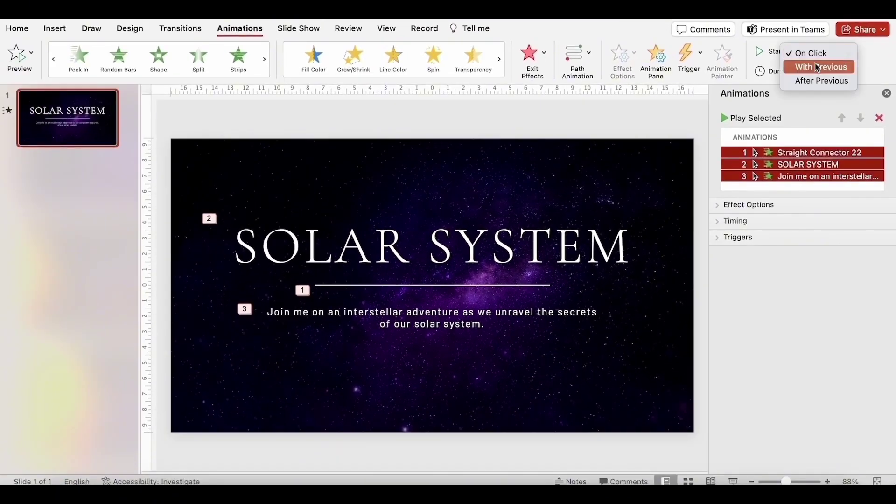
{"action": "left_click", "coordinate": [817, 68]}
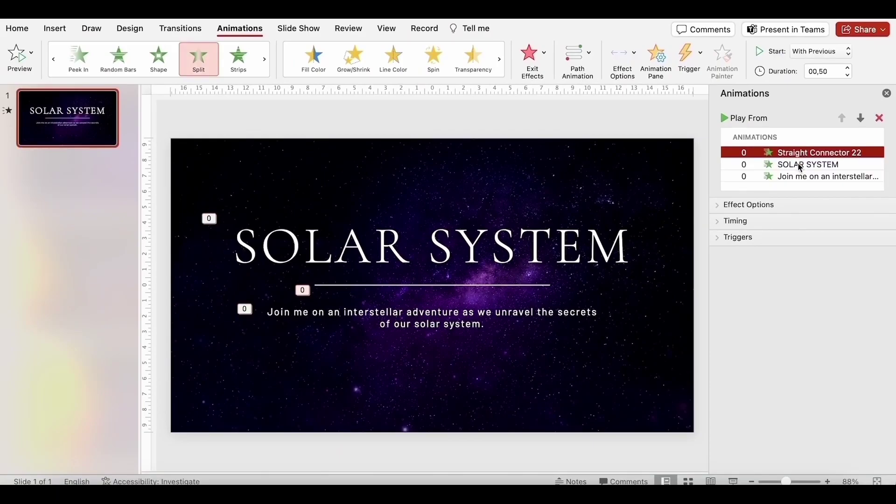
{"action": "left_click", "coordinate": [800, 166]}
{"action": "left_click", "coordinate": [803, 176], "text": "shift"}
{"action": "left_click", "coordinate": [834, 71]}
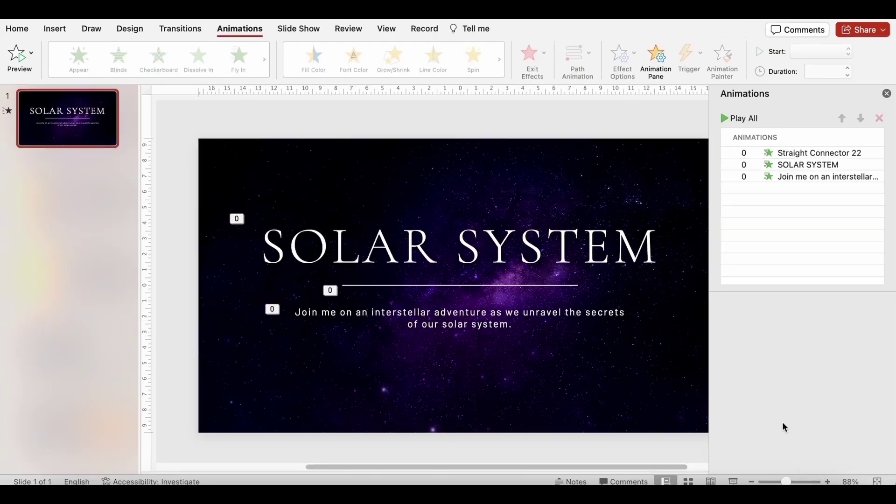
Step: Add Slide 1 BG.png to the slide, stretch it, and crop its top down to mid-slide
{"action": "key", "text": "super+Tab"}
{"action": "left_click_drag", "start_coordinate": [782, 426], "coordinate": [232, 164]}
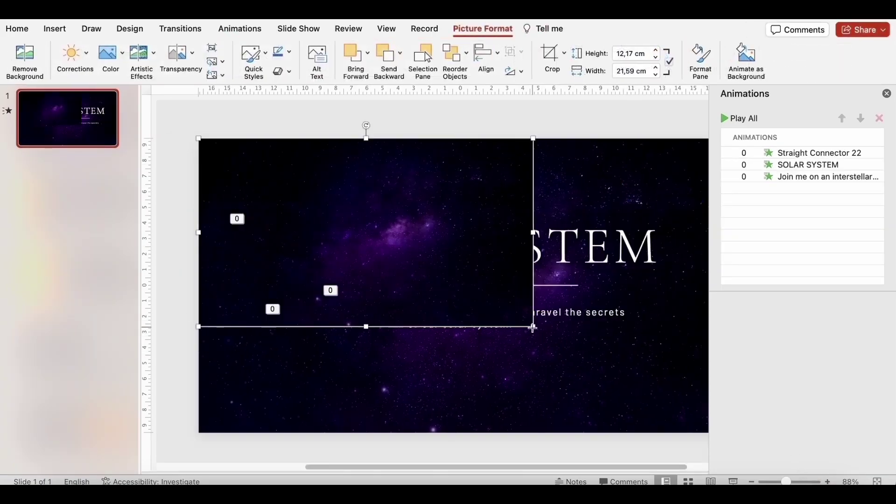
{"action": "left_click_drag", "start_coordinate": [531, 324], "coordinate": [698, 430]}
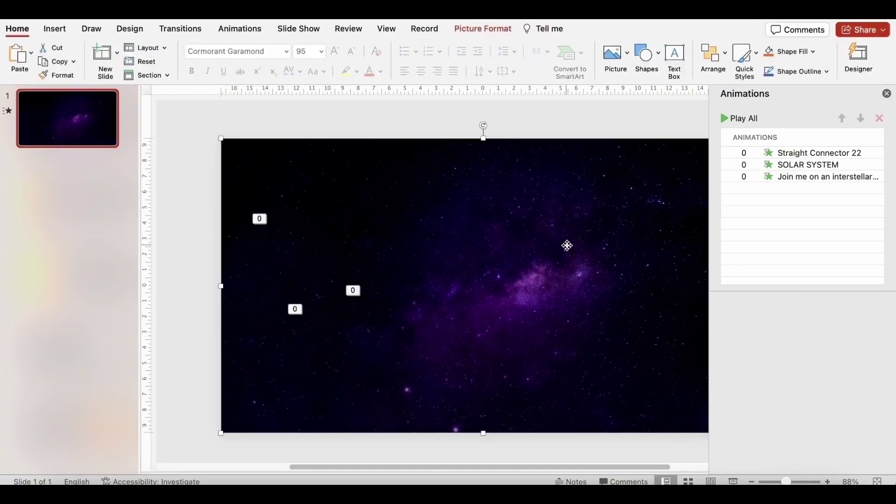
{"action": "left_click", "coordinate": [483, 29]}
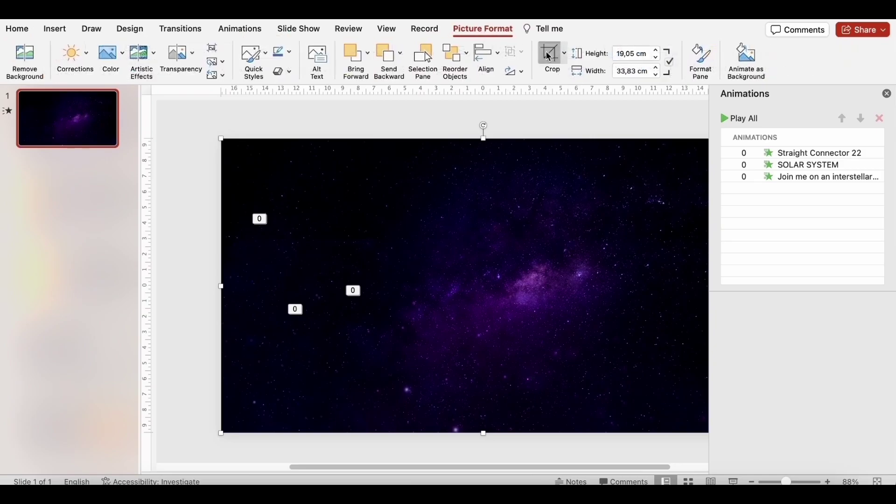
{"action": "left_click", "coordinate": [538, 69]}
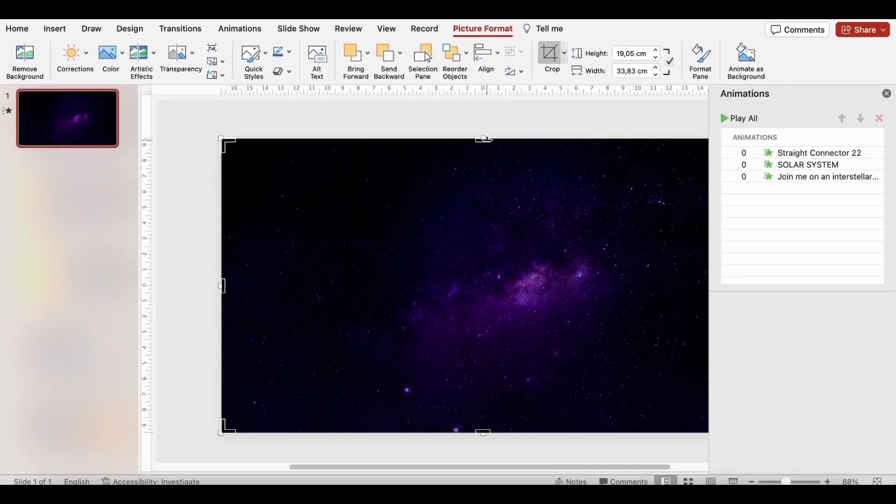
{"action": "left_click_drag", "start_coordinate": [485, 139], "coordinate": [485, 286]}
{"action": "left_click", "coordinate": [594, 118]}
Step: Send the picture backward until it sits behind the subtitle text
{"action": "right_click", "coordinate": [614, 341]}
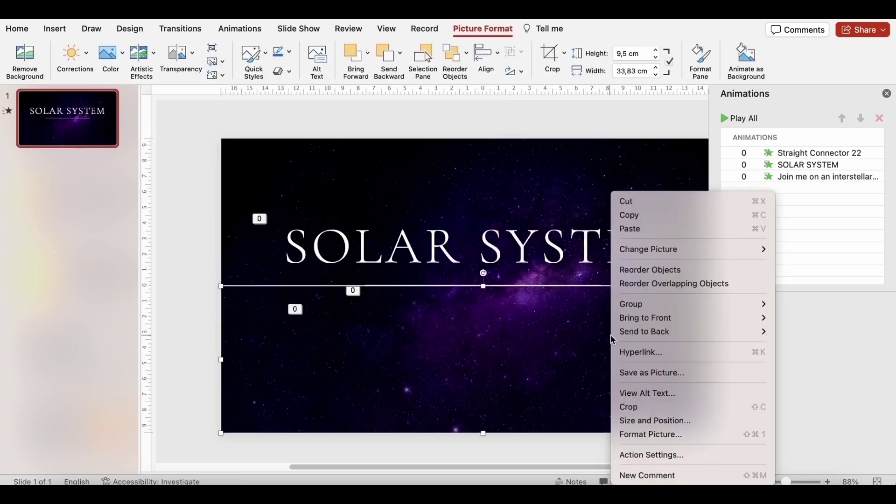
{"action": "mouse_move", "coordinate": [620, 332]}
{"action": "left_click", "coordinate": [784, 346]}
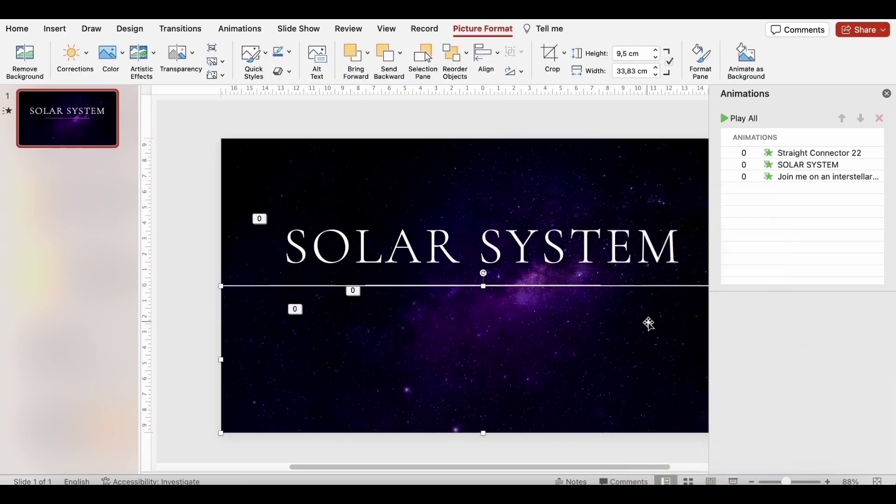
{"action": "right_click", "coordinate": [648, 324]}
{"action": "mouse_move", "coordinate": [671, 330]}
{"action": "left_click", "coordinate": [626, 344]}
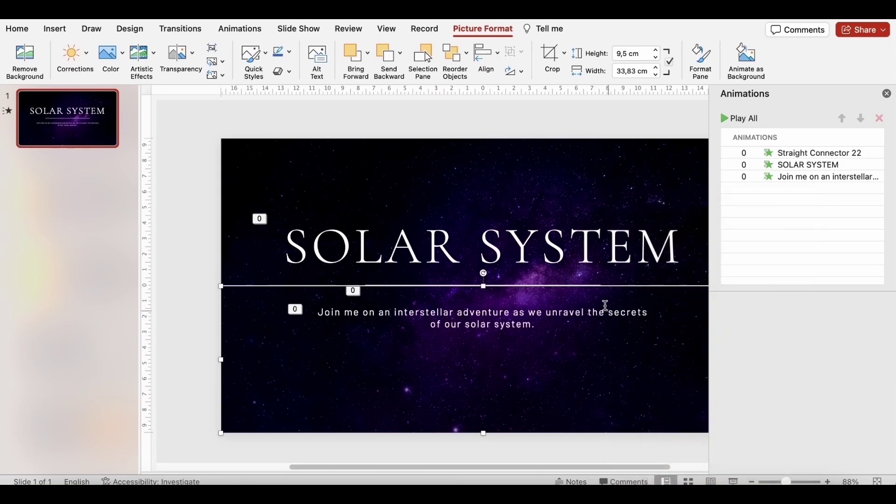
Step: Close the Animations pane and preview the title slide as a slide show
{"action": "left_click", "coordinate": [574, 254]}
{"action": "left_click", "coordinate": [887, 94]}
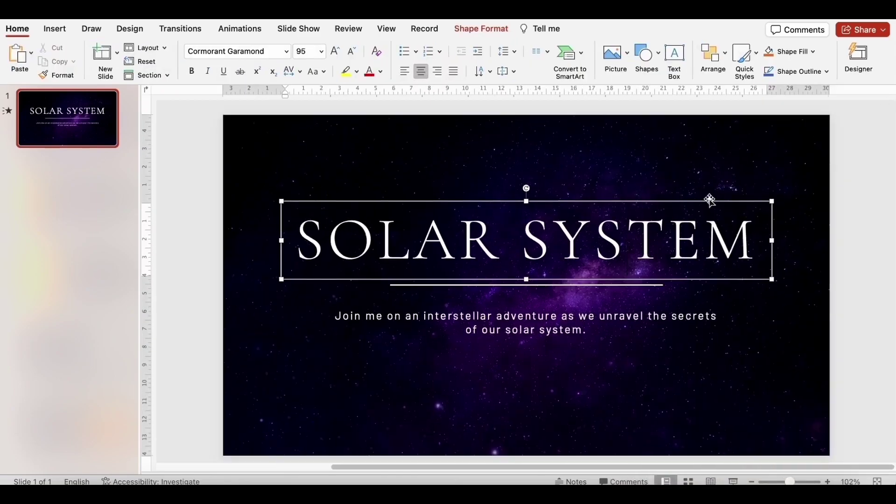
{"action": "key", "text": "super+shift+Return"}
{"action": "key", "text": "Escape"}
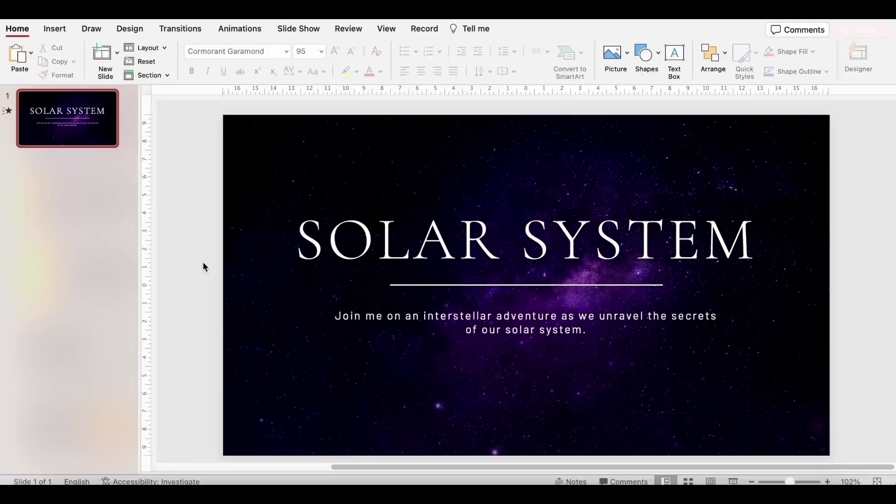
Step: Add a new second slide and delete both of its placeholders
{"action": "right_click", "coordinate": [85, 167]}
{"action": "left_click", "coordinate": [118, 236]}
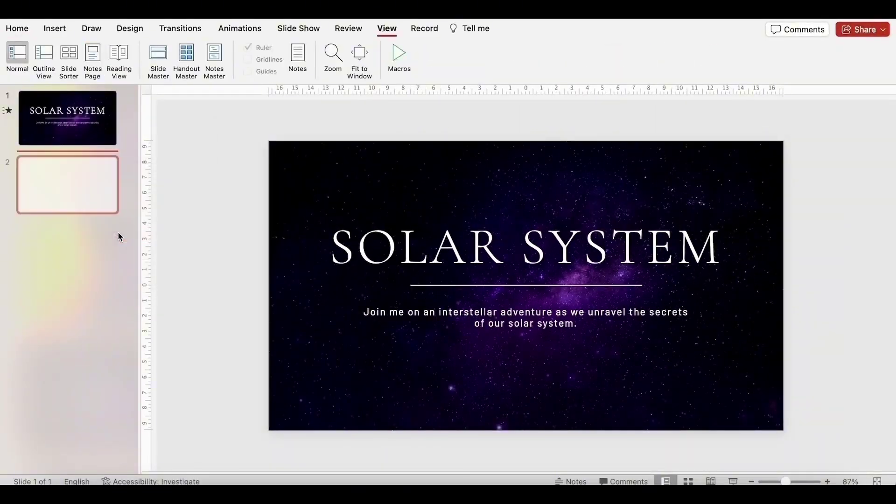
{"action": "left_click_drag", "start_coordinate": [309, 176], "coordinate": [773, 414]}
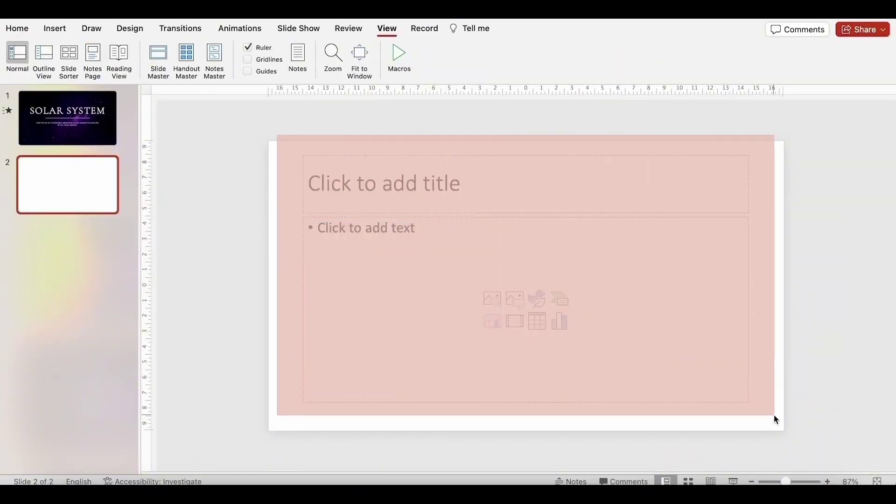
{"action": "key", "text": "Delete"}
Step: Give slide 2 a solid black background fill
{"action": "right_click", "coordinate": [585, 276]}
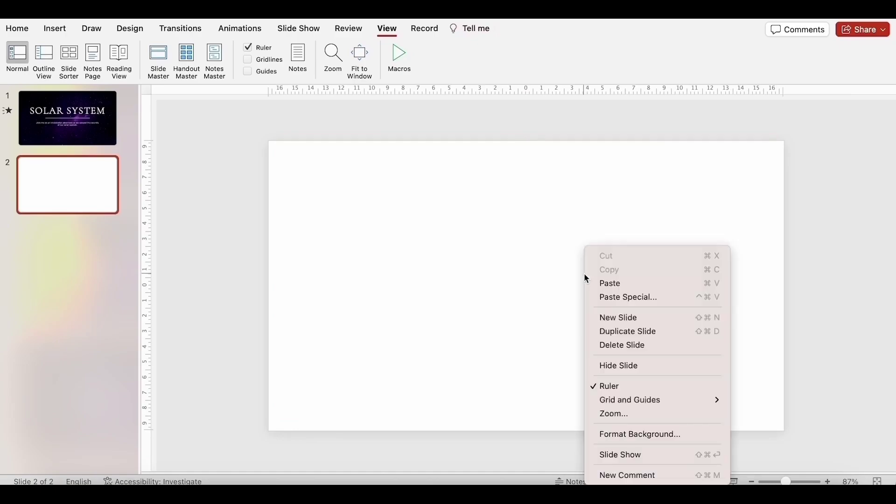
{"action": "left_click", "coordinate": [645, 434]}
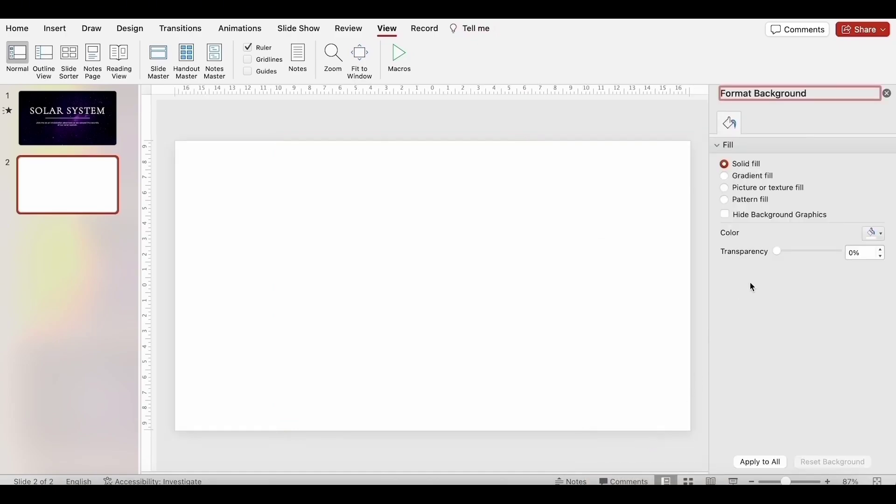
{"action": "left_click", "coordinate": [866, 235]}
{"action": "left_click", "coordinate": [793, 291]}
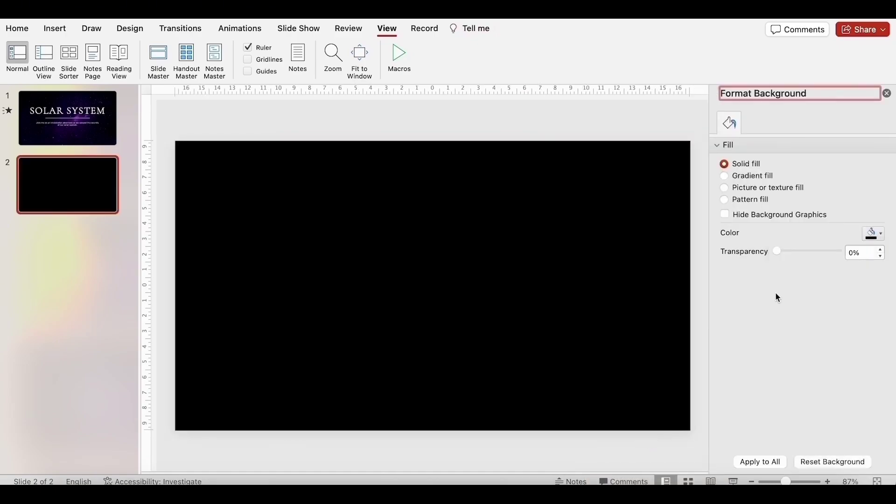
{"action": "left_click", "coordinate": [888, 94]}
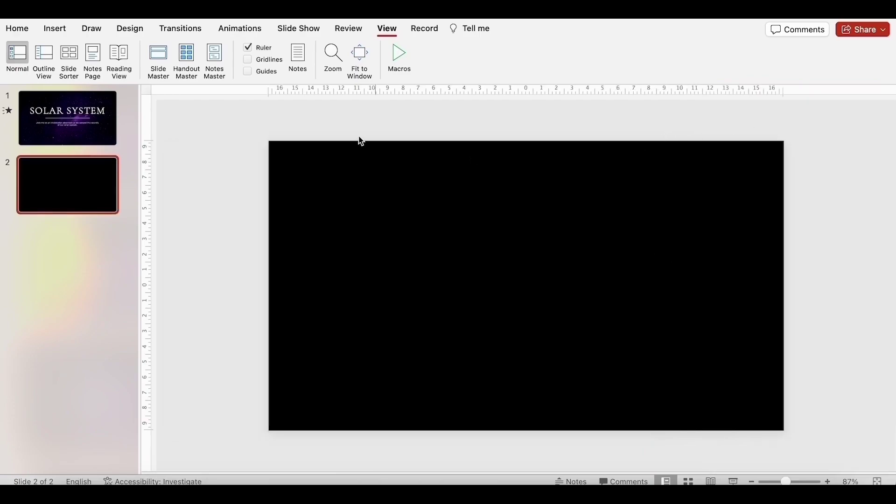
Step: Draw a circle near the centre of slide 2 and remove its fill
{"action": "left_click", "coordinate": [58, 30]}
{"action": "left_click", "coordinate": [298, 53]}
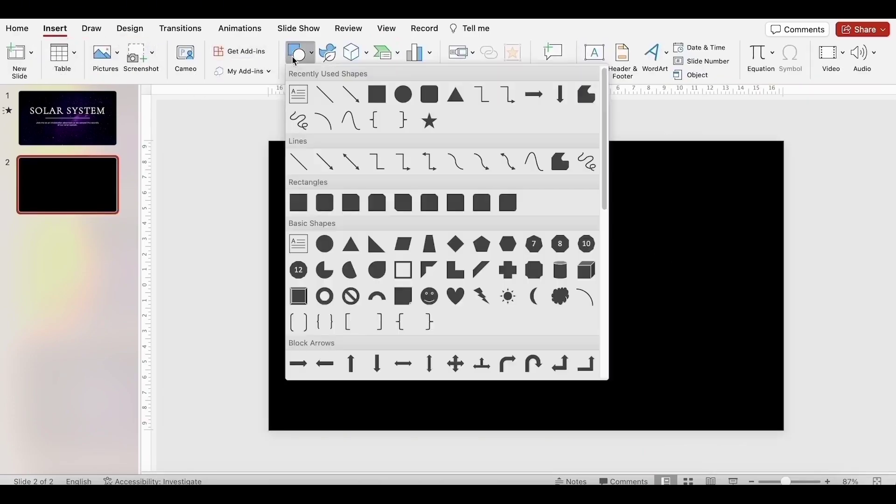
{"action": "left_click", "coordinate": [402, 92]}
{"action": "left_click_drag", "start_coordinate": [490, 248], "coordinate": [563, 322]}
{"action": "left_click", "coordinate": [253, 51]}
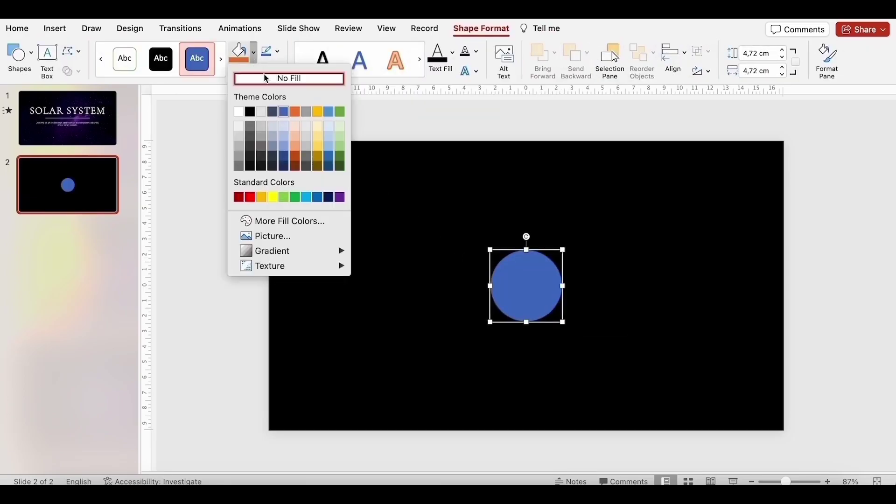
{"action": "left_click", "coordinate": [264, 78]}
Step: Give the circle a white ¼ pt outline with 50% line transparency
{"action": "left_click", "coordinate": [278, 52]}
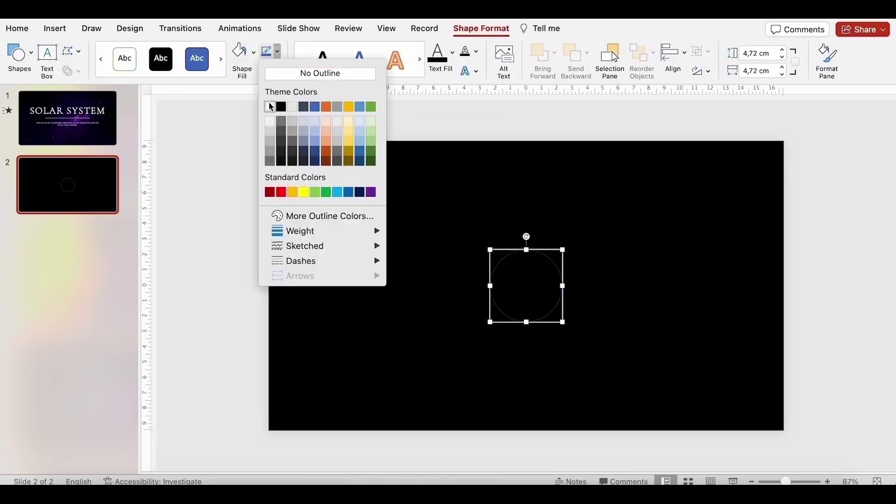
{"action": "left_click", "coordinate": [270, 107]}
{"action": "left_click", "coordinate": [277, 53]}
{"action": "mouse_move", "coordinate": [369, 231]}
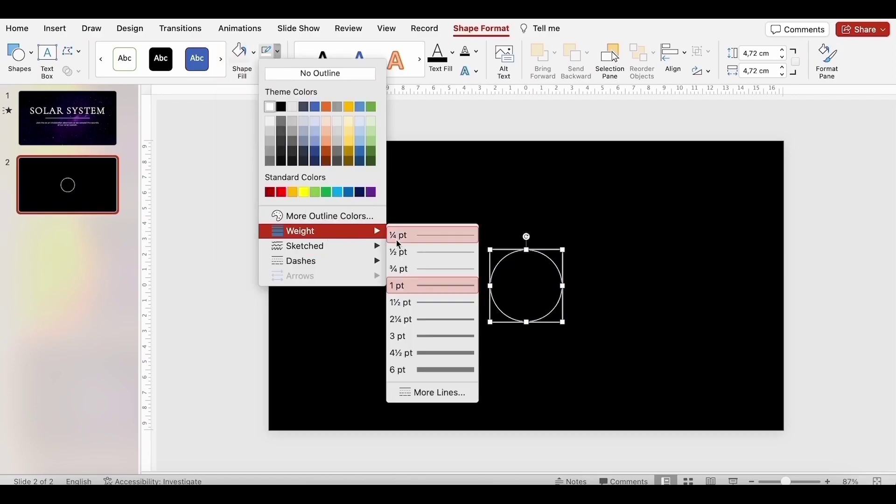
{"action": "left_click", "coordinate": [398, 238]}
{"action": "left_click", "coordinate": [827, 58]}
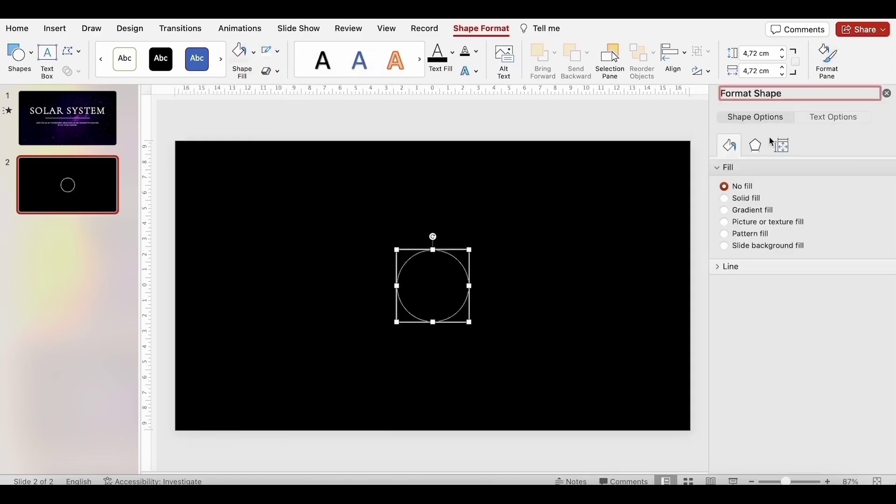
{"action": "left_click", "coordinate": [731, 267]}
{"action": "left_click", "coordinate": [843, 351]}
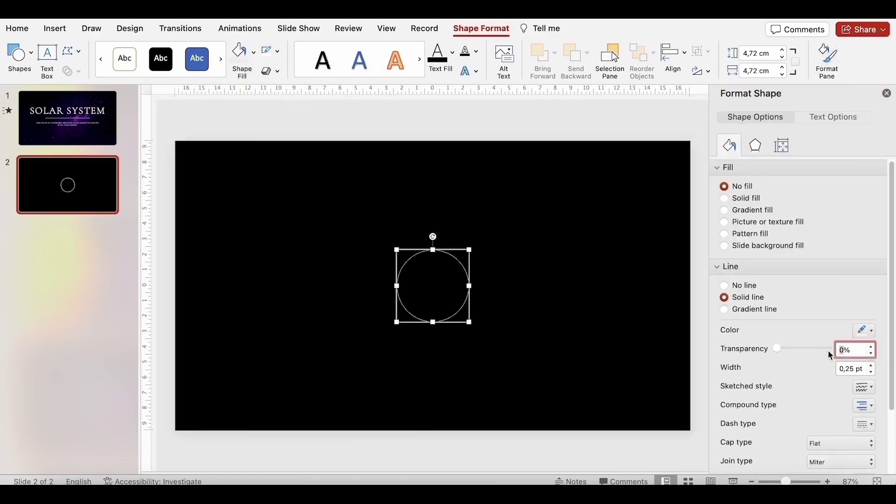
{"action": "left_click", "coordinate": [611, 265]}
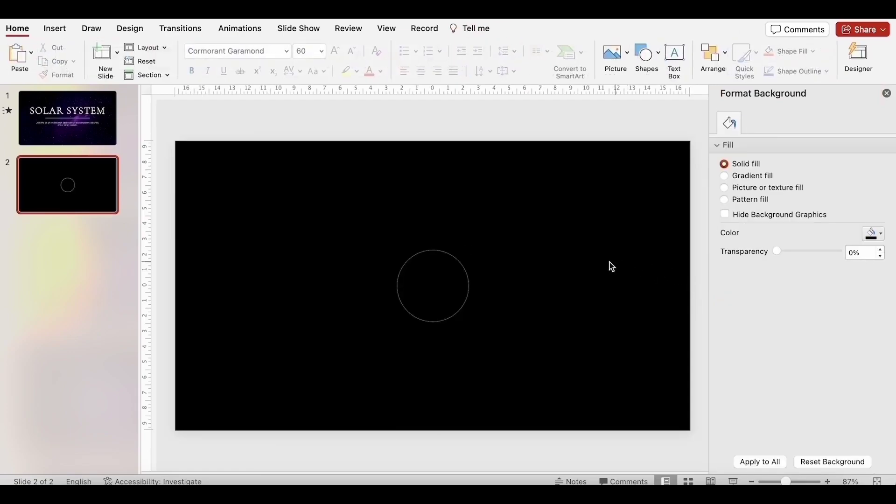
Step: Duplicate the circle into eight copies, align them centre and middle, and move the stack to slide centre
{"action": "left_click", "coordinate": [450, 253]}
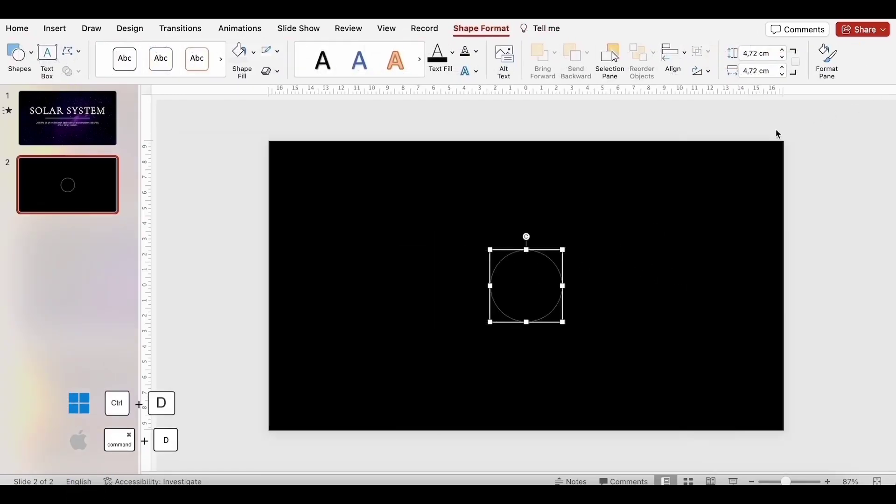
{"action": "key", "text": "super+d"}
{"action": "key", "text": "super+d"}
{"action": "key", "text": "super+d"}
{"action": "key", "text": "super+d"}
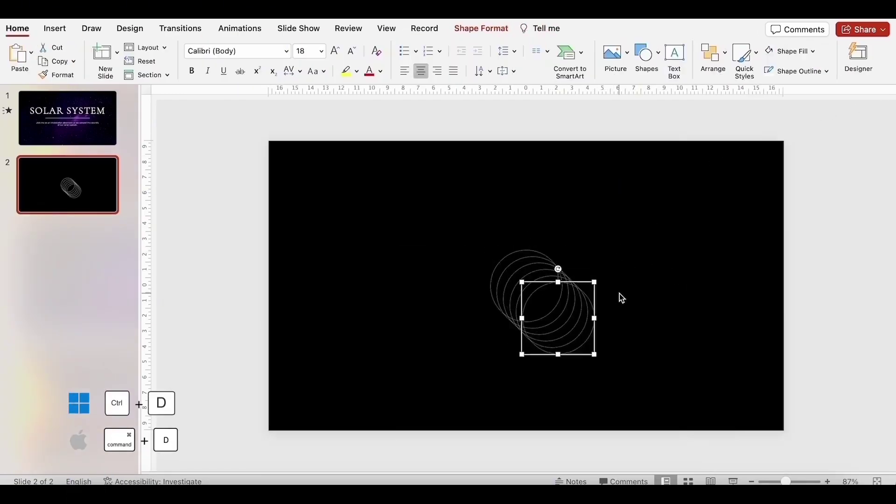
{"action": "key", "text": "super+d"}
{"action": "key", "text": "super+d"}
{"action": "left_click_drag", "start_coordinate": [462, 208], "coordinate": [652, 390]}
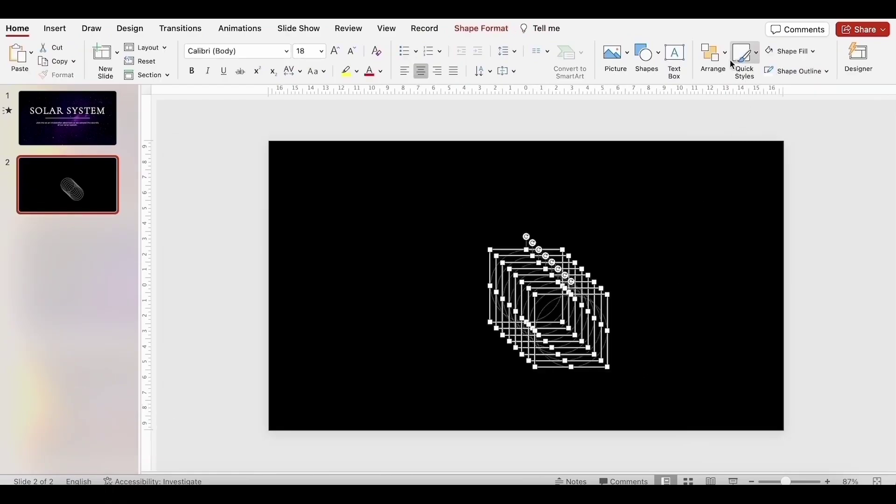
{"action": "left_click", "coordinate": [712, 54]}
{"action": "mouse_move", "coordinate": [746, 274]}
{"action": "left_click", "coordinate": [659, 292]}
{"action": "left_click", "coordinate": [713, 54]}
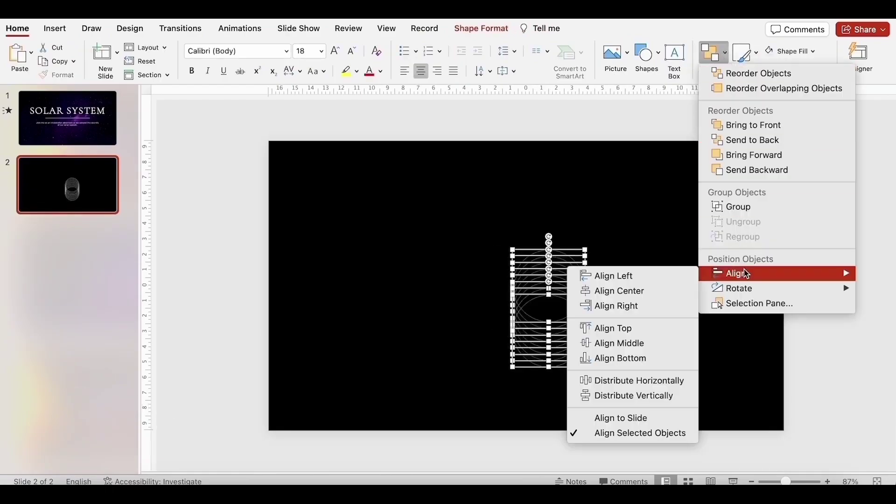
{"action": "left_click", "coordinate": [612, 343]}
{"action": "left_click_drag", "start_coordinate": [573, 275], "coordinate": [551, 254]}
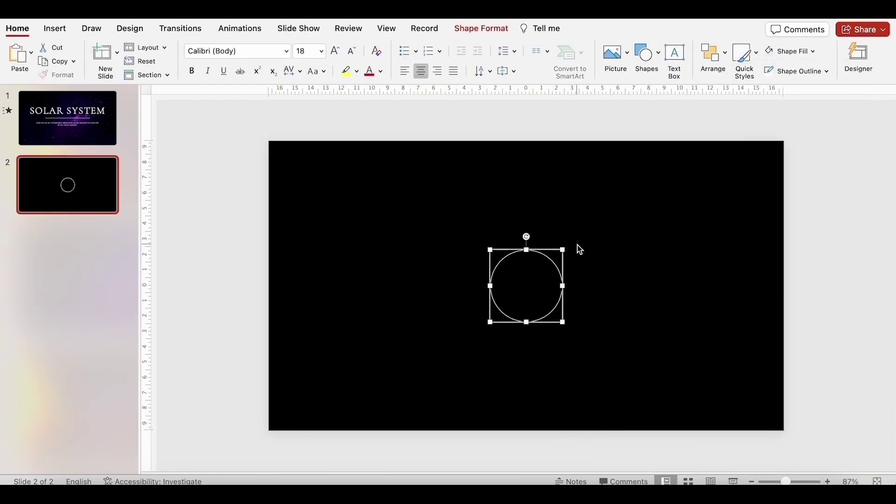
Step: Enlarge the top circle to 6,53 cm and group all eight concentric circles
{"action": "left_click_drag", "start_coordinate": [788, 483], "coordinate": [790, 483]}
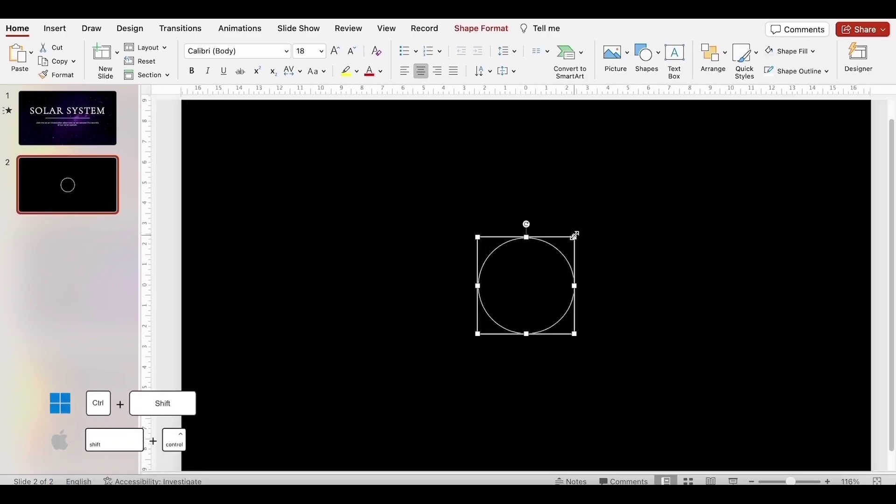
{"action": "left_click_drag", "start_coordinate": [574, 236], "coordinate": [667, 154]}
{"action": "left_click", "coordinate": [667, 140]}
{"action": "left_click_drag", "start_coordinate": [696, 128], "coordinate": [382, 425]}
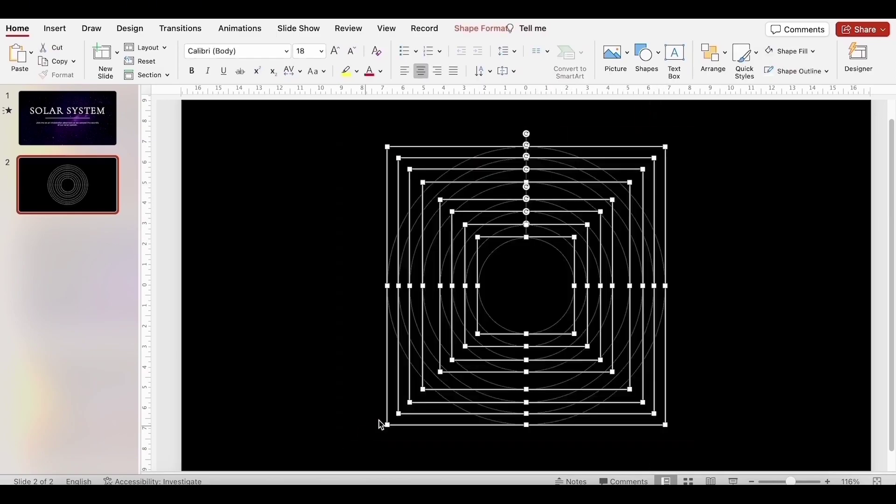
{"action": "right_click", "coordinate": [468, 346]}
{"action": "mouse_move", "coordinate": [490, 336]}
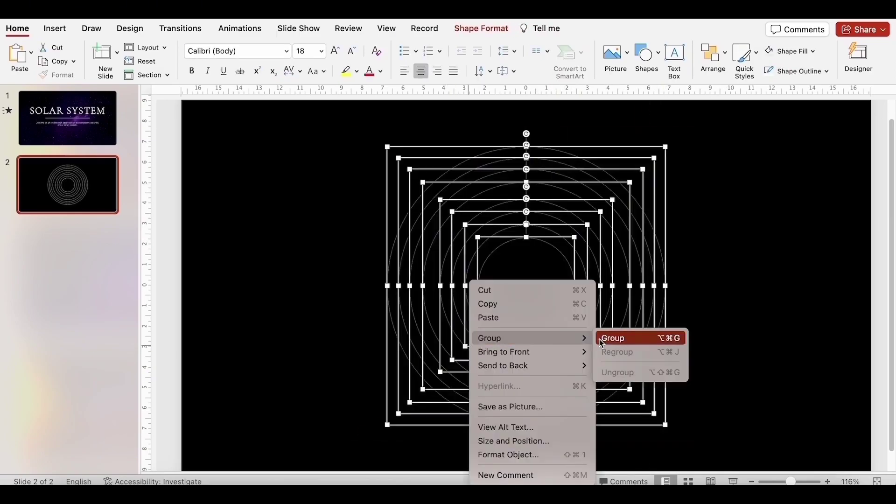
{"action": "left_click", "coordinate": [611, 337]}
Step: Enlarge the rings group to about 61,35 cm and shift it left past the slide edge
{"action": "left_click", "coordinate": [738, 349]}
{"action": "scroll", "coordinate": [578, 268], "scroll_direction": "down", "scroll_amount": 5}
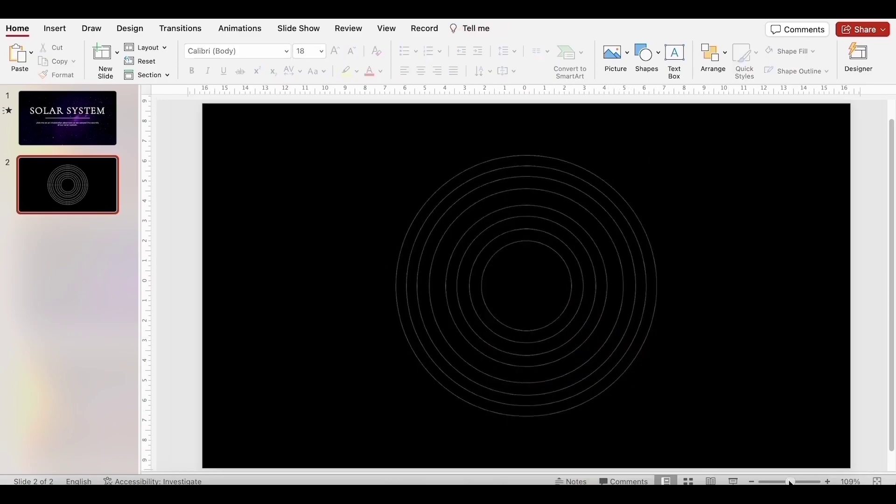
{"action": "left_click", "coordinate": [577, 268]}
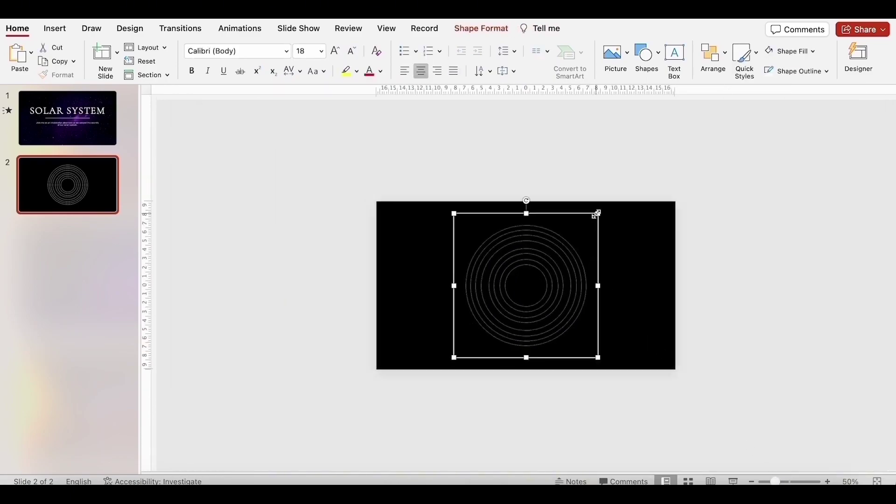
{"action": "left_click_drag", "start_coordinate": [597, 213], "coordinate": [715, 142]}
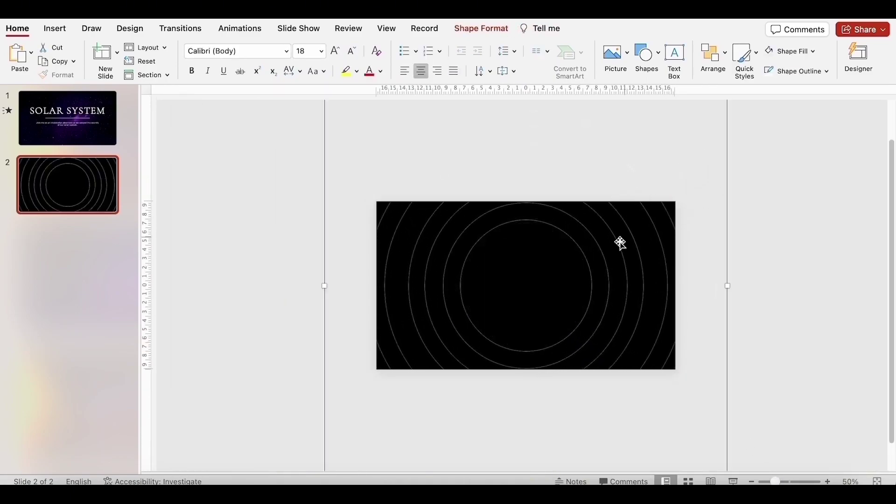
{"action": "left_click_drag", "start_coordinate": [600, 250], "coordinate": [451, 251]}
{"action": "key", "text": "super+minus"}
{"action": "left_click_drag", "start_coordinate": [566, 133], "coordinate": [616, 125]}
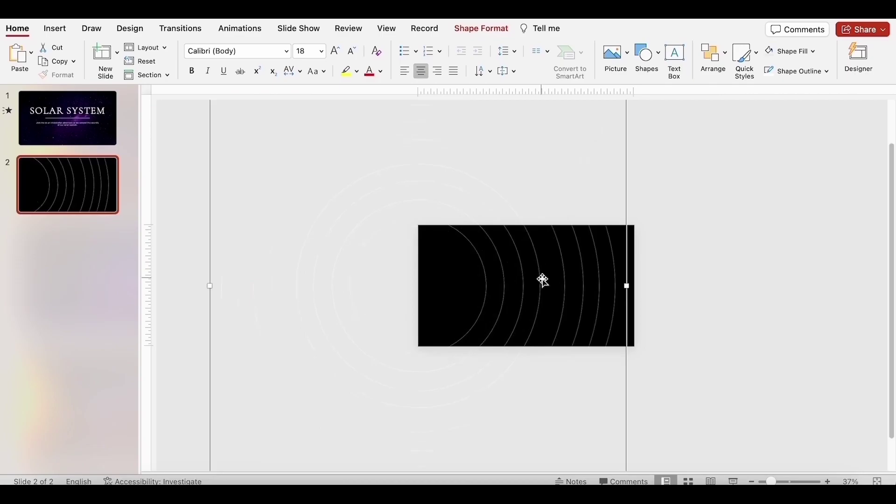
{"action": "left_click", "coordinate": [500, 258]}
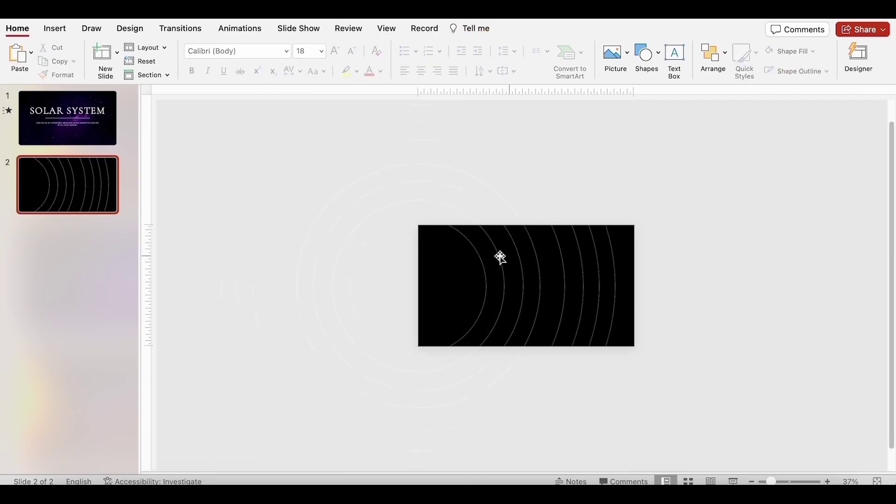
Step: Search the online 3D models for 'sun' and insert the glowing orange sun model
{"action": "left_click", "coordinate": [64, 36]}
{"action": "left_click", "coordinate": [353, 55]}
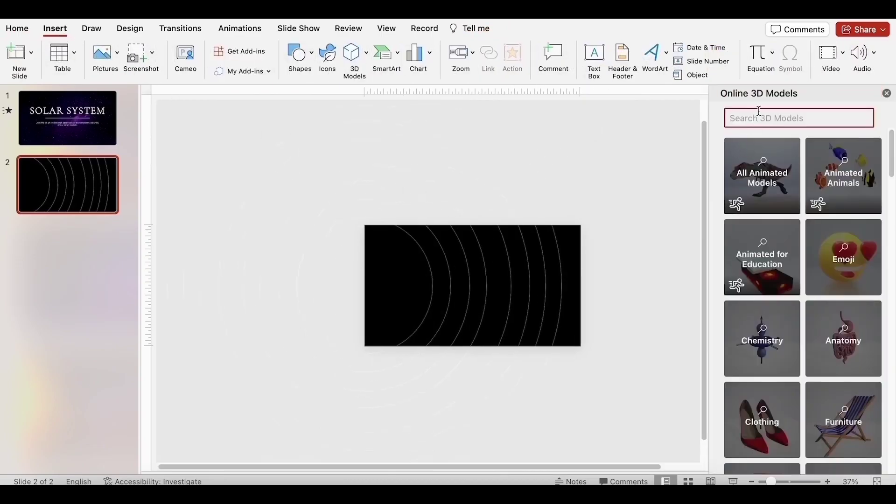
{"action": "key", "text": "Return"}
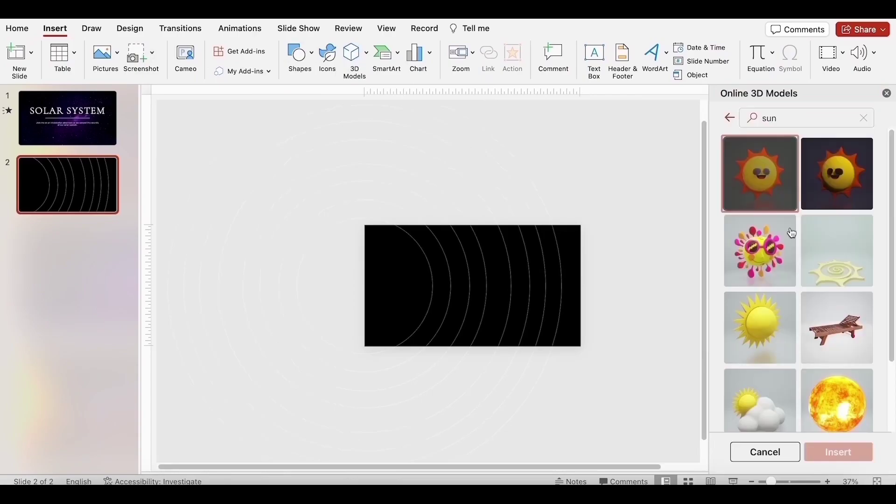
{"action": "scroll", "coordinate": [837, 344], "scroll_direction": "down", "scroll_amount": 2}
{"action": "left_click", "coordinate": [839, 336]}
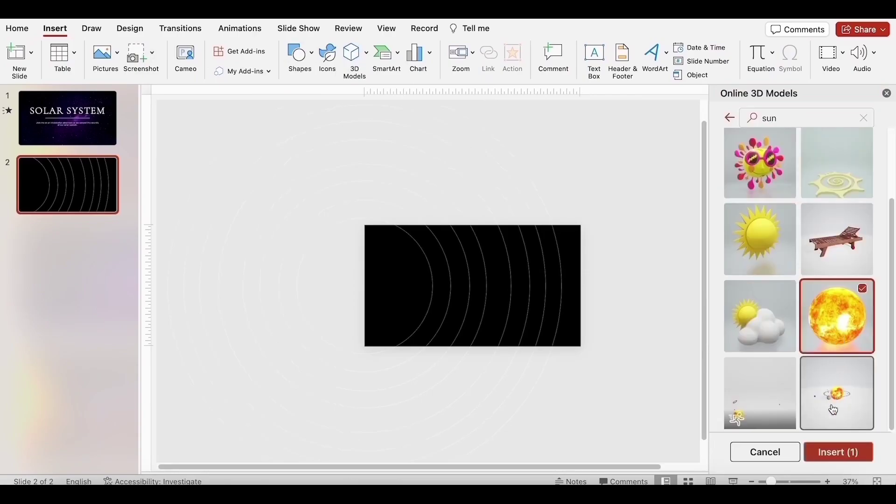
{"action": "left_click", "coordinate": [831, 451]}
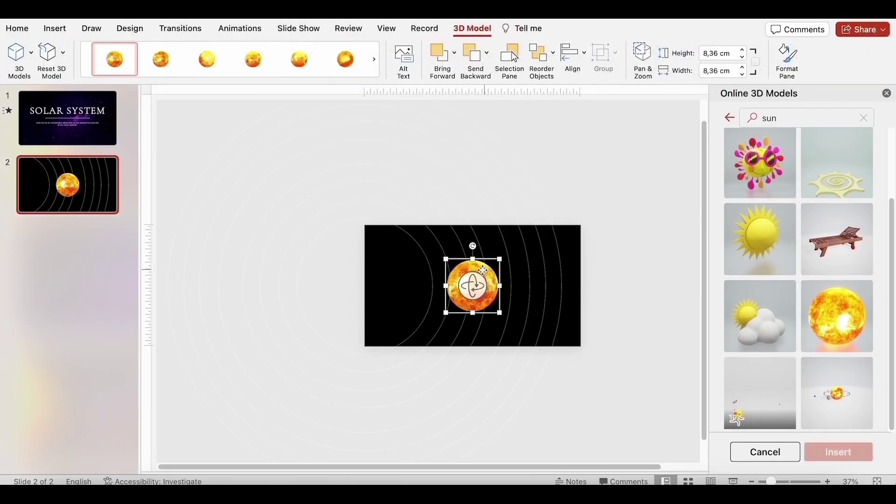
Step: Place the sun at the slide's left edge and copy it
{"action": "left_click_drag", "start_coordinate": [483, 269], "coordinate": [412, 241]}
{"action": "left_click", "coordinate": [593, 173]}
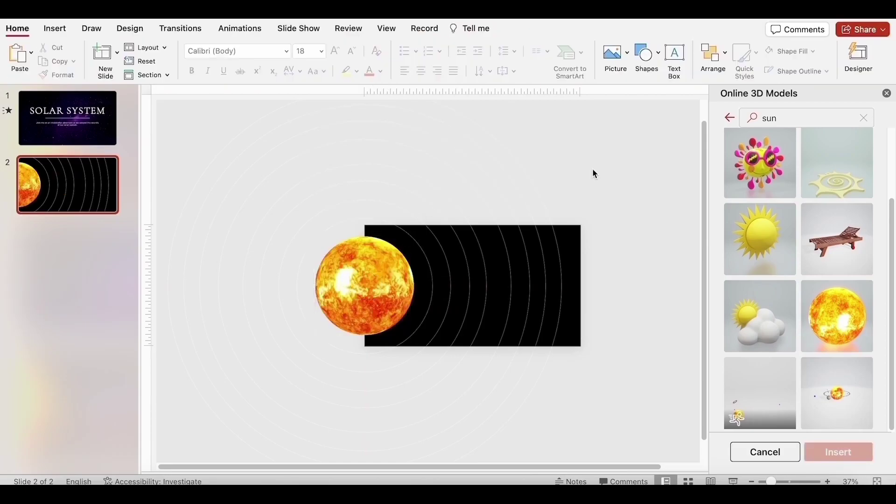
{"action": "left_click", "coordinate": [420, 261]}
{"action": "key", "text": "ctrl+c"}
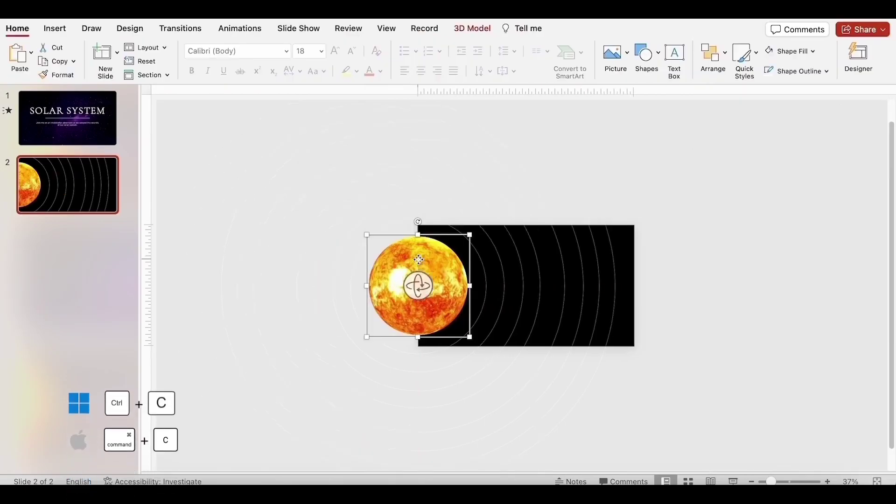
Step: Paste a 13,77 cm copy of the sun just left of slide 1, then return to slide 2
{"action": "left_click", "coordinate": [58, 134]}
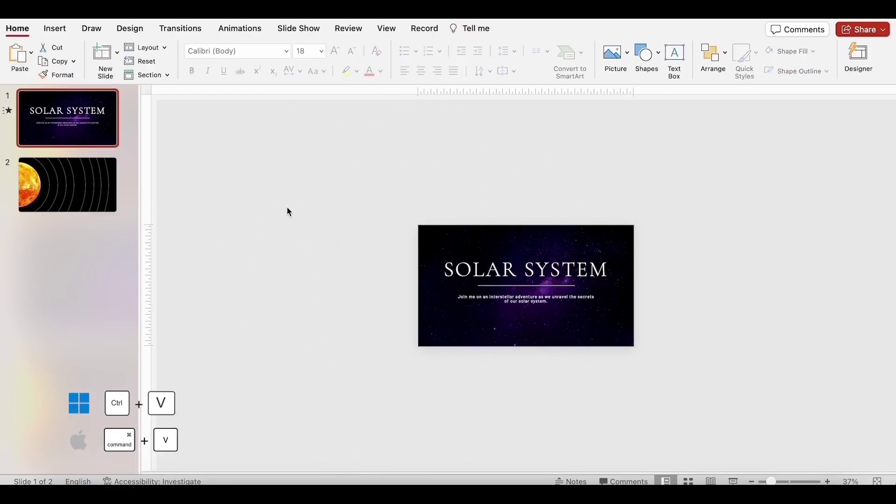
{"action": "key", "text": "ctrl+v"}
{"action": "left_click_drag", "start_coordinate": [444, 256], "coordinate": [382, 255]}
{"action": "key", "text": "Escape"}
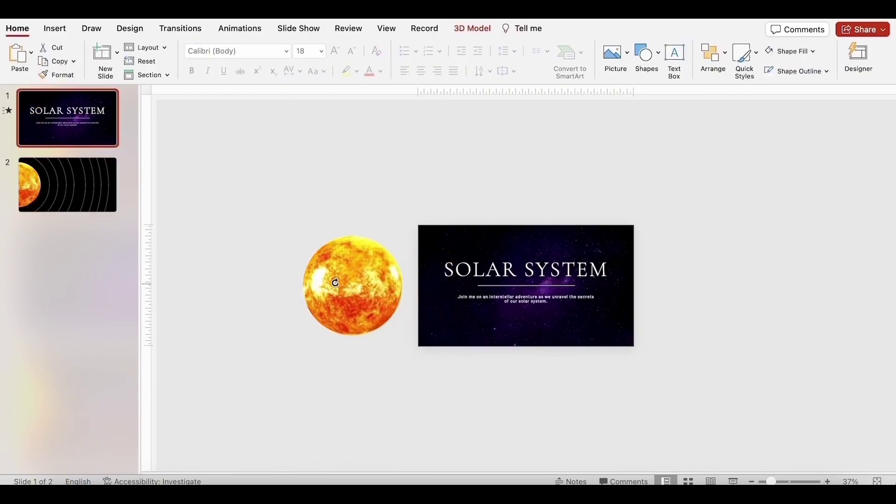
{"action": "left_click", "coordinate": [302, 283]}
{"action": "left_click_drag", "start_coordinate": [302, 235], "coordinate": [318, 251]}
{"action": "left_click", "coordinate": [227, 186]}
{"action": "left_click", "coordinate": [98, 186]}
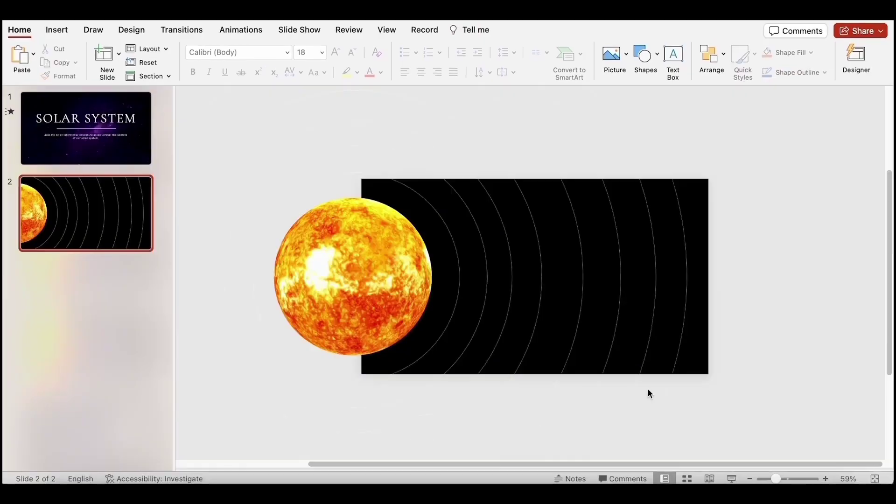
Step: Search the online 3D models for 'Mer' and insert the grey Mercury sphere model
{"action": "left_click", "coordinate": [58, 30]}
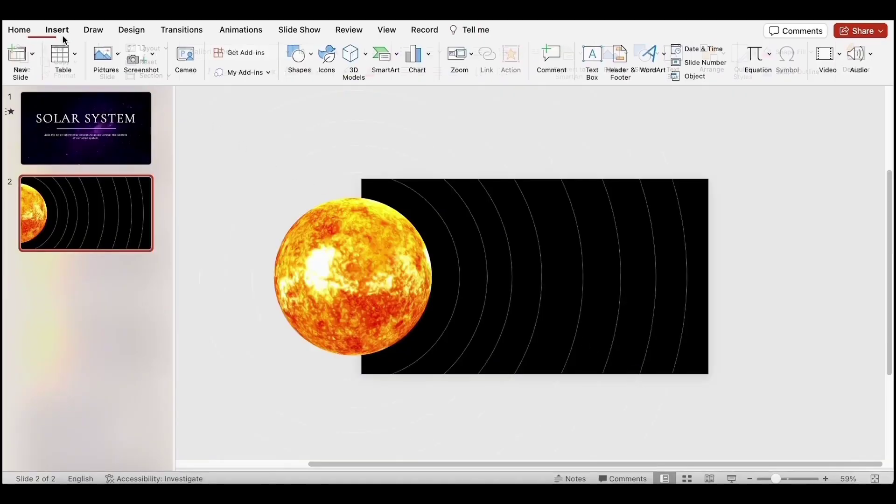
{"action": "left_click", "coordinate": [353, 59]}
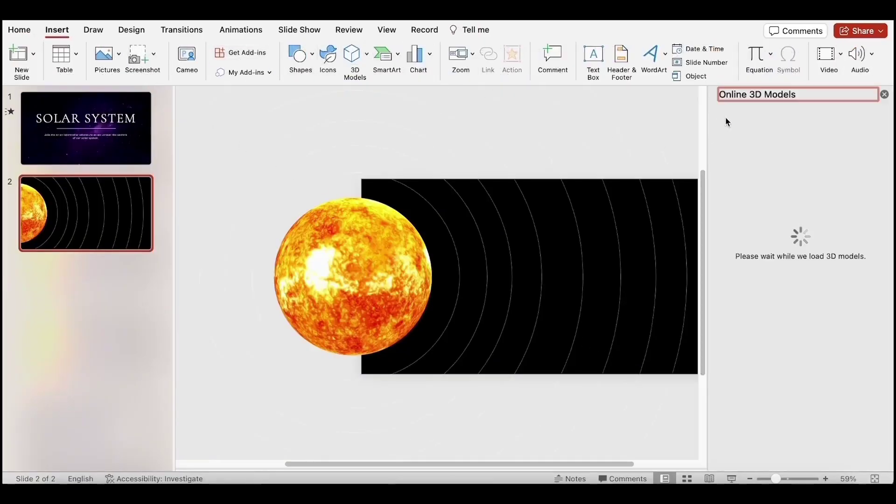
{"action": "type", "text": "Mercury"}
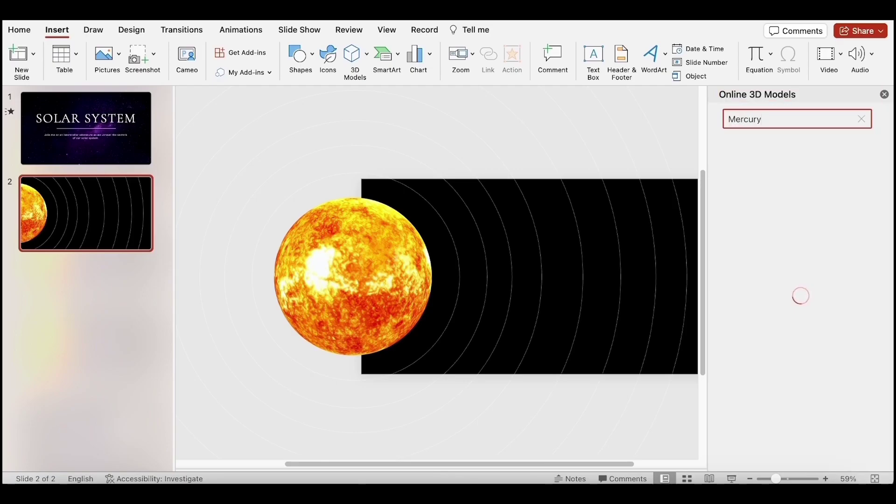
{"action": "key", "text": "Return"}
{"action": "left_click", "coordinate": [841, 178]}
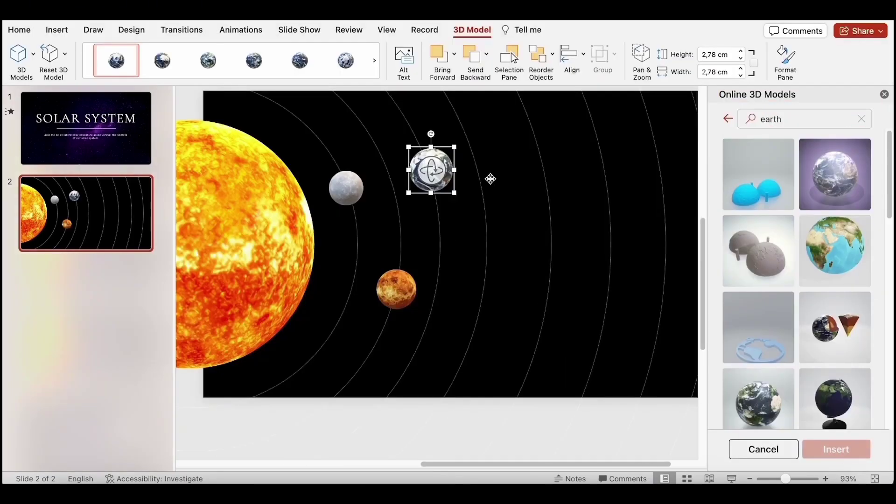
{"action": "left_click", "coordinate": [396, 285]}
{"action": "left_click", "coordinate": [430, 169], "text": "shift"}
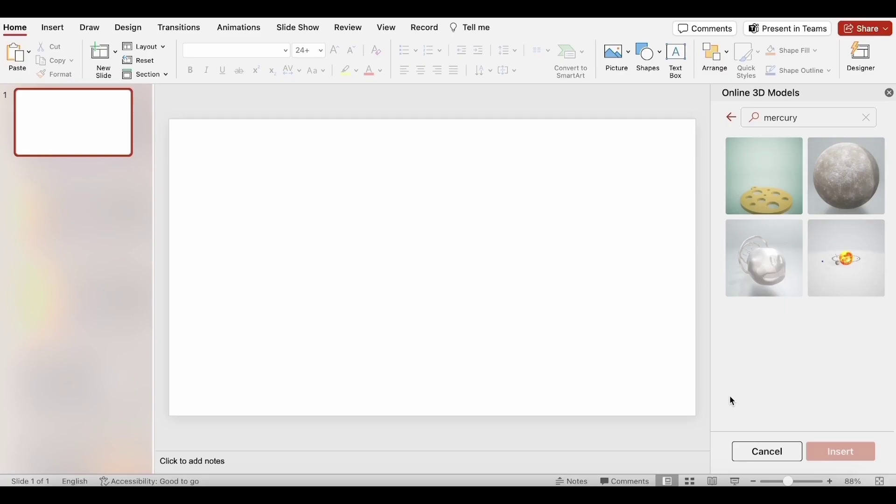
{"action": "left_click", "coordinate": [838, 189]}
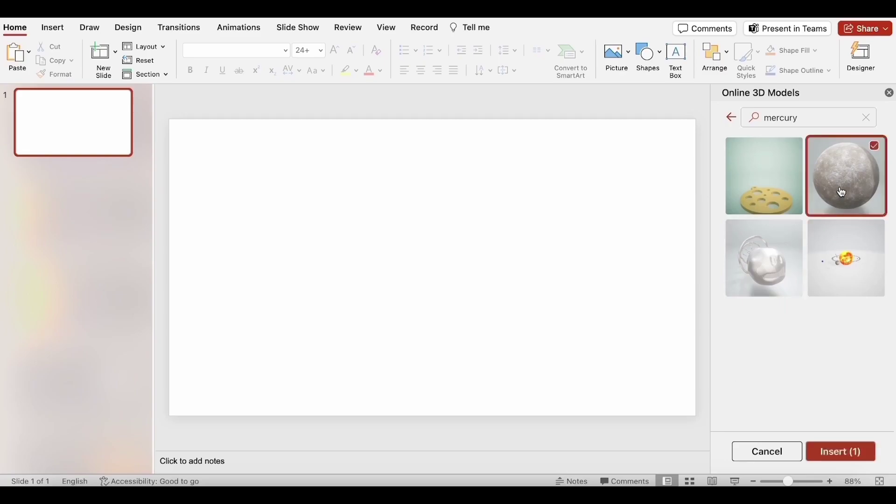
{"action": "left_click", "coordinate": [849, 456]}
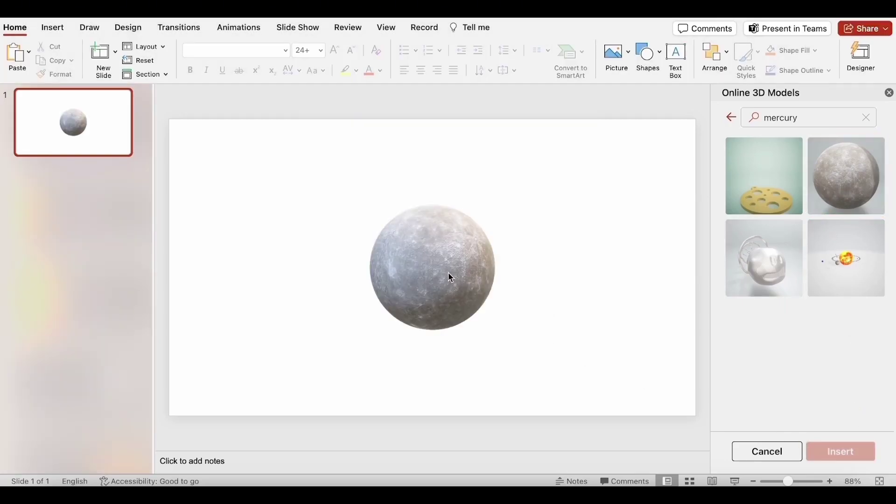
Step: Save the Mercury model as a PNG picture
{"action": "right_click", "coordinate": [449, 272]}
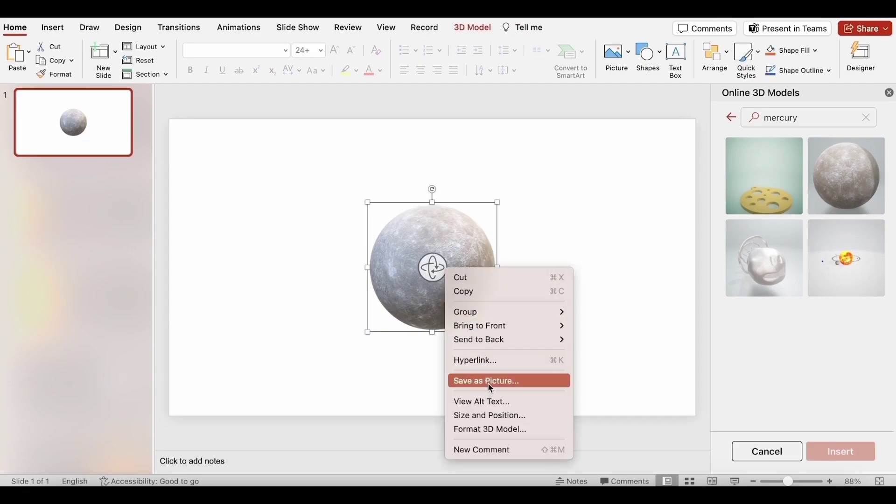
{"action": "left_click", "coordinate": [509, 384]}
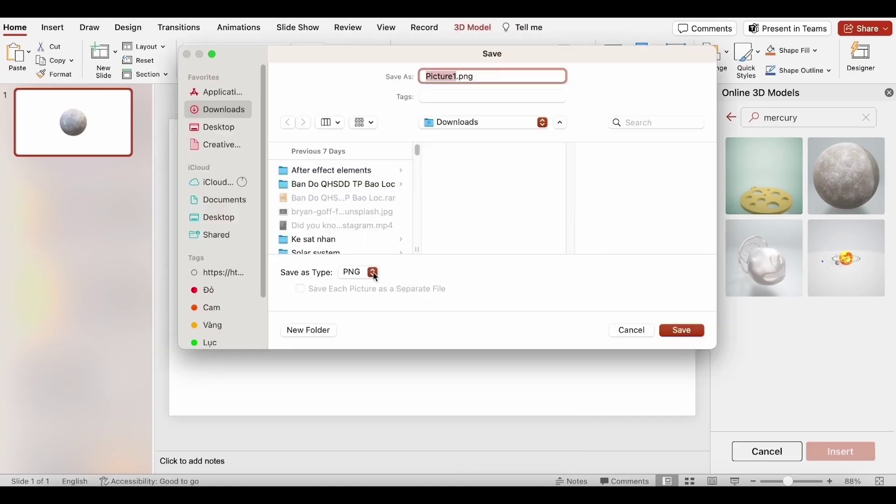
{"action": "left_click", "coordinate": [374, 273]}
{"action": "left_click", "coordinate": [357, 275]}
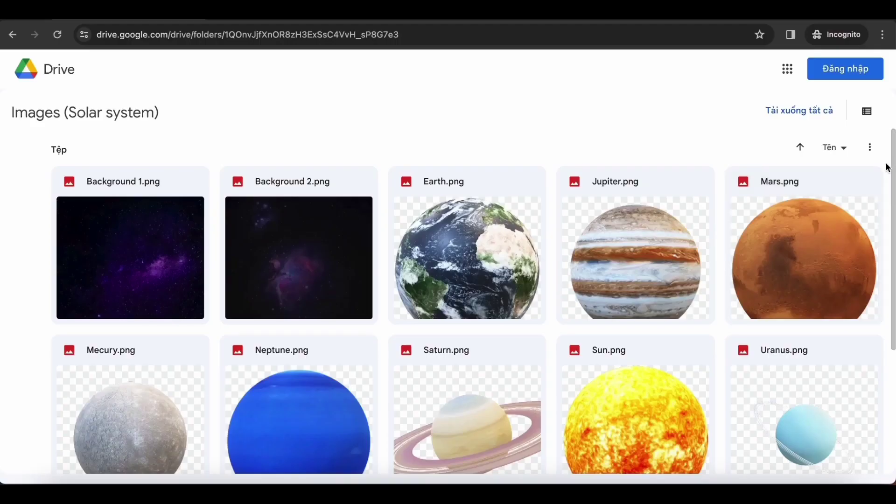
{"action": "scroll", "coordinate": [892, 256], "scroll_direction": "down", "scroll_amount": 3}
{"action": "left_click_drag", "start_coordinate": [892, 256], "coordinate": [884, 159]}
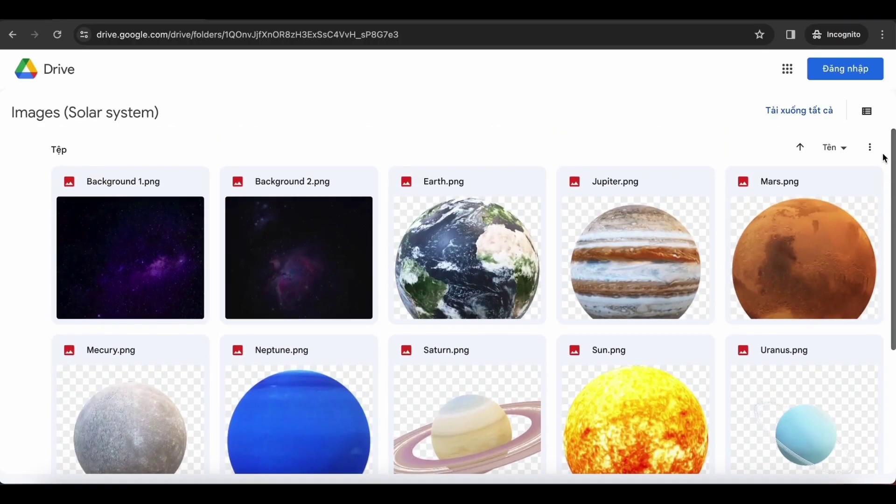
{"action": "scroll", "coordinate": [882, 154], "scroll_direction": "down", "scroll_amount": 1}
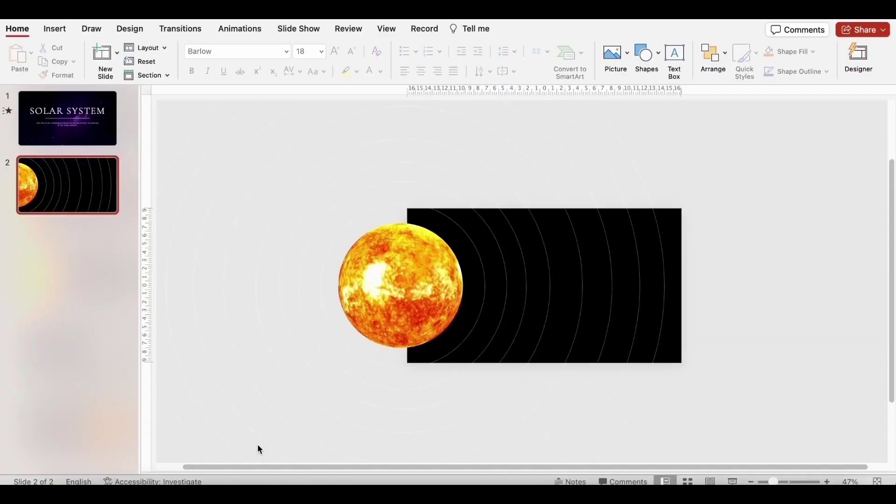
Step: Place Mercury.png beside the Sun on slide 2, shrunk to about 1.86 cm across
{"action": "left_click_drag", "start_coordinate": [260, 449], "coordinate": [553, 292]}
{"action": "left_click_drag", "start_coordinate": [595, 234], "coordinate": [485, 264]}
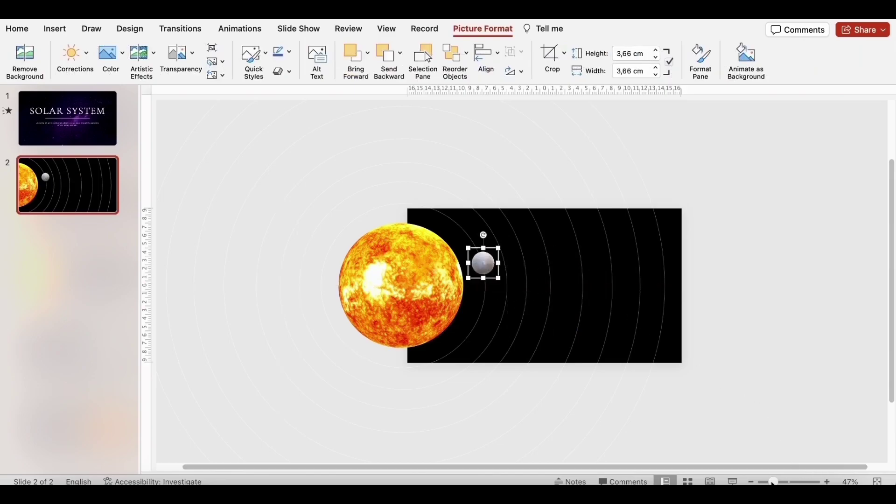
{"action": "left_click_drag", "start_coordinate": [773, 482], "coordinate": [790, 482]}
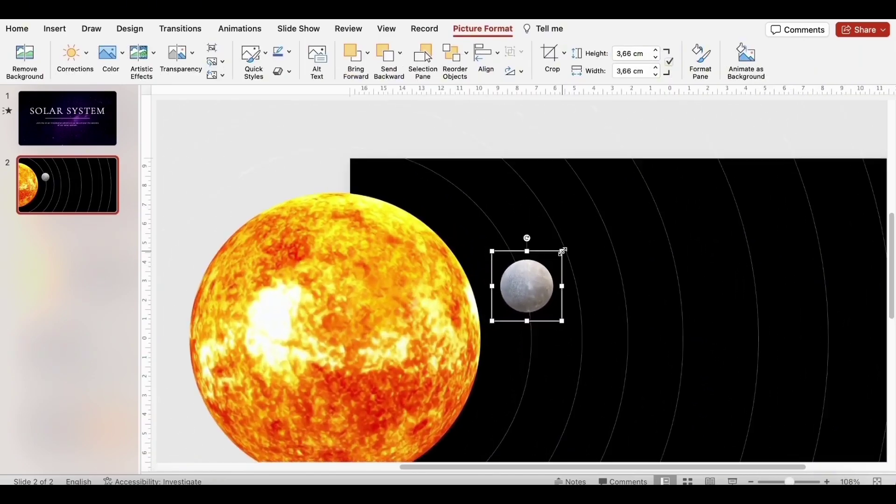
{"action": "left_click_drag", "start_coordinate": [563, 251], "coordinate": [544, 266]}
{"action": "scroll", "coordinate": [482, 235], "scroll_direction": "up", "scroll_amount": 2}
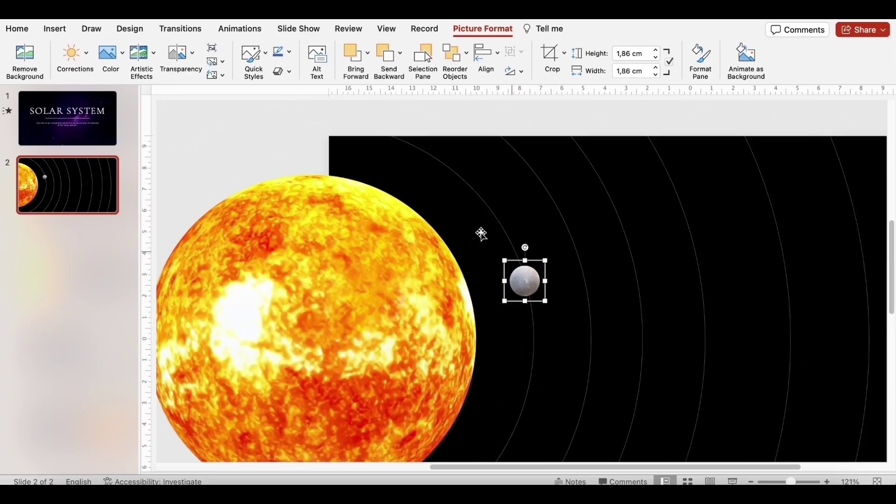
Step: Draw a text box above Mercury set to white Barlow Regular
{"action": "left_click", "coordinate": [17, 30]}
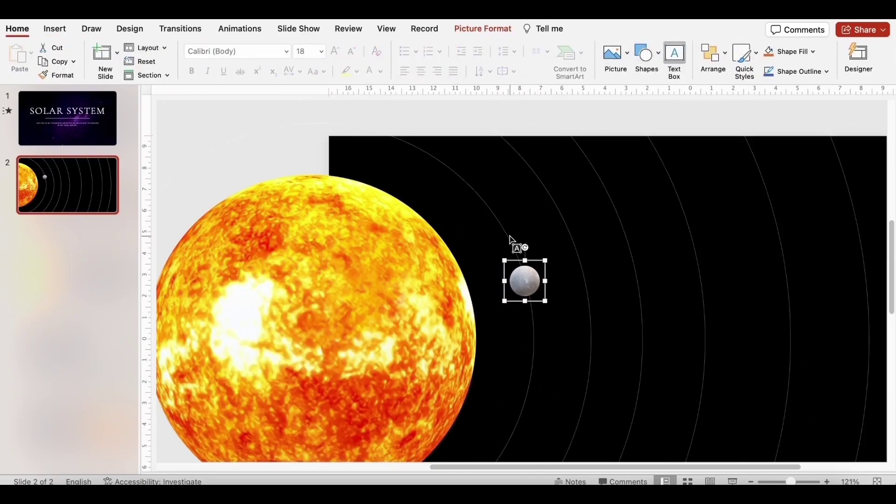
{"action": "left_click_drag", "start_coordinate": [498, 222], "coordinate": [550, 239]}
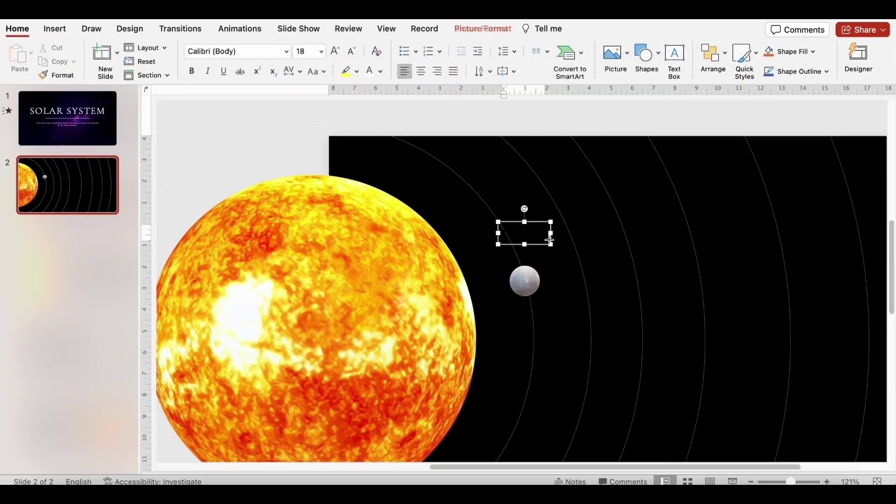
{"action": "left_click", "coordinate": [286, 50]}
{"action": "mouse_move", "coordinate": [280, 161]}
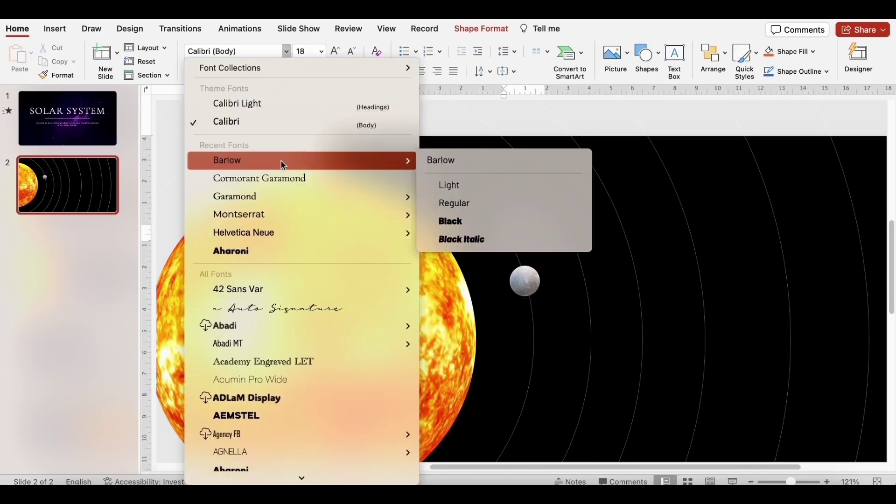
{"action": "left_click", "coordinate": [449, 203]}
{"action": "left_click", "coordinate": [299, 71]}
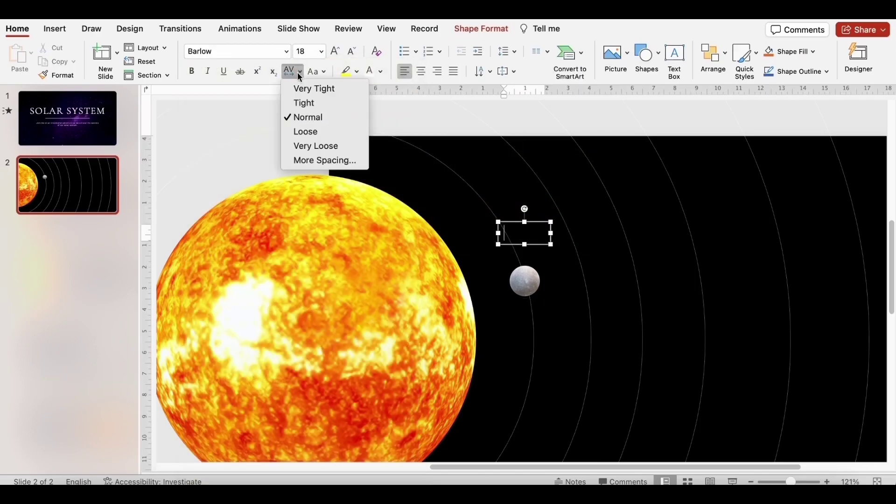
{"action": "left_click", "coordinate": [323, 160]}
{"action": "left_click", "coordinate": [589, 324]}
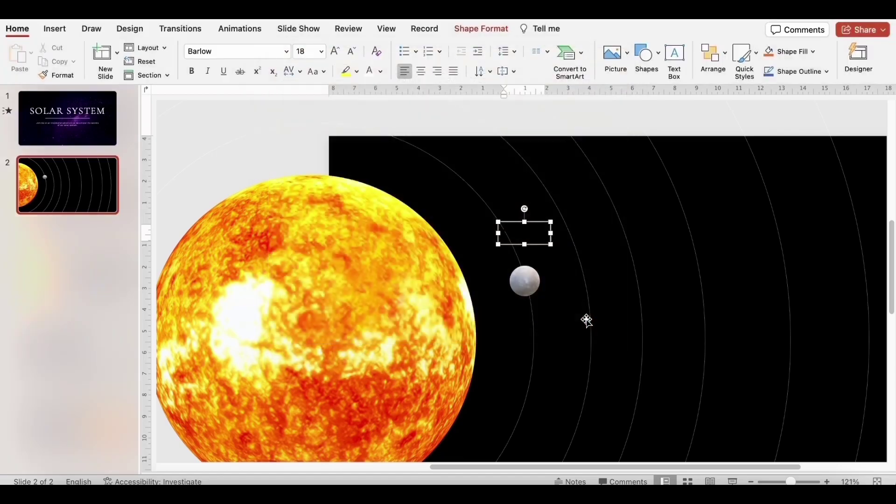
{"action": "left_click", "coordinate": [381, 71]}
{"action": "left_click", "coordinate": [373, 105]}
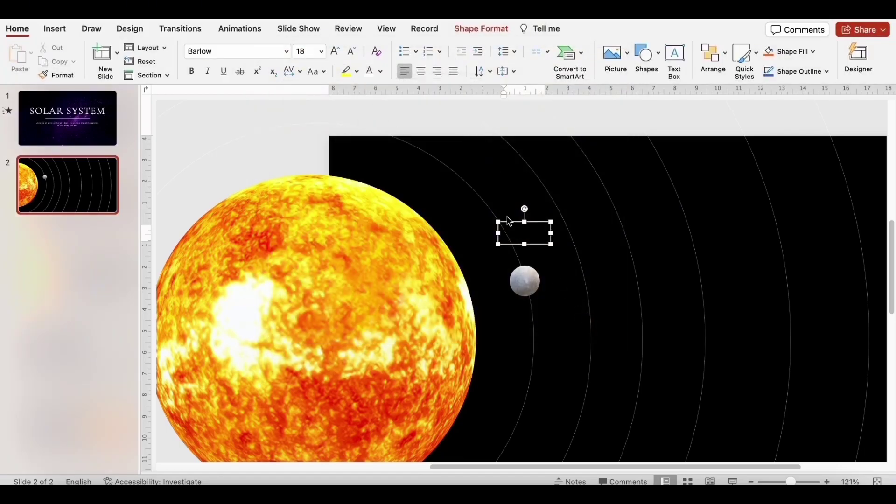
Step: Enter the 'Mercury' label, fit it on one line, and centre it above the planet
{"action": "type", "text": "Mercury"}
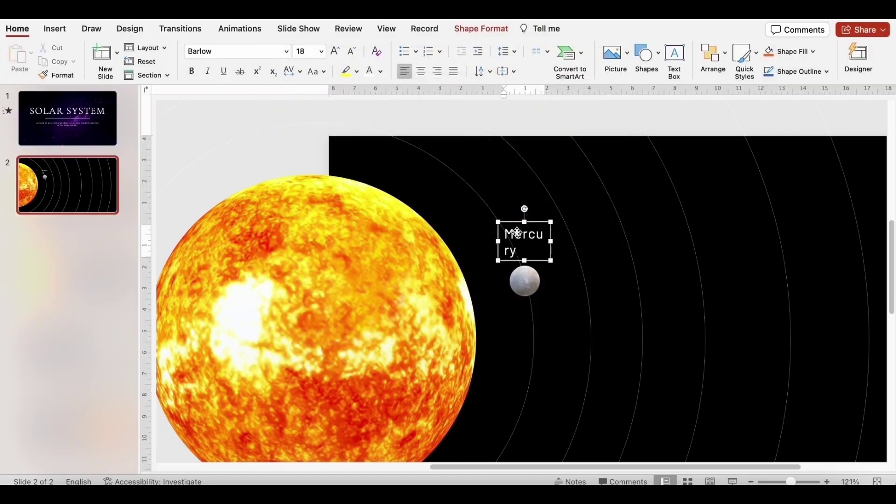
{"action": "left_click_drag", "start_coordinate": [550, 241], "coordinate": [574, 239]}
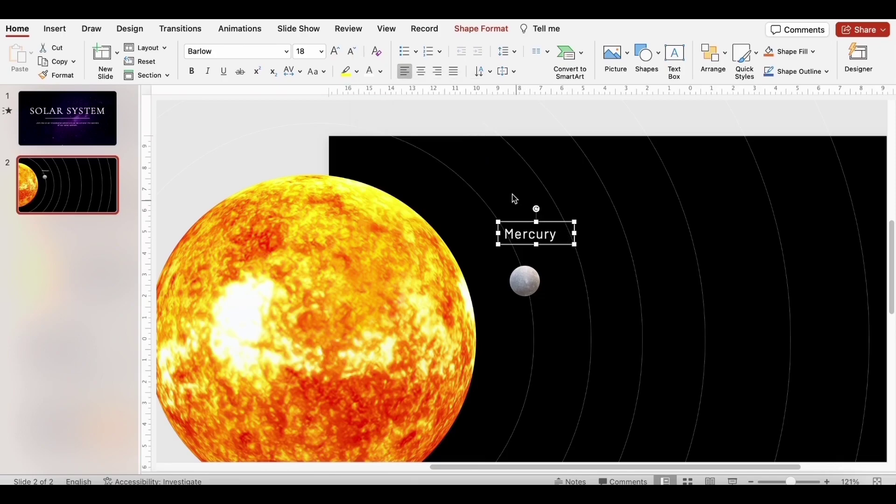
{"action": "left_click_drag", "start_coordinate": [518, 223], "coordinate": [505, 238]}
{"action": "left_click", "coordinate": [525, 280], "text": "shift"}
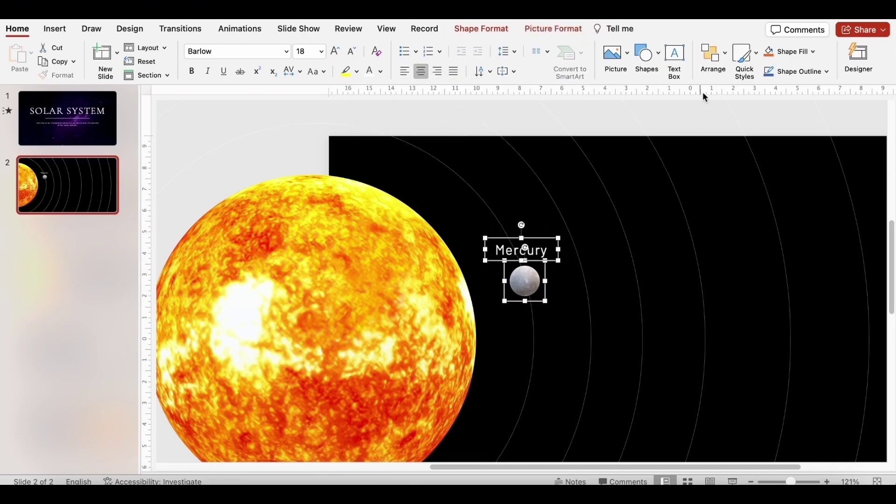
{"action": "left_click", "coordinate": [713, 59]}
{"action": "mouse_move", "coordinate": [730, 272]}
{"action": "left_click", "coordinate": [607, 290]}
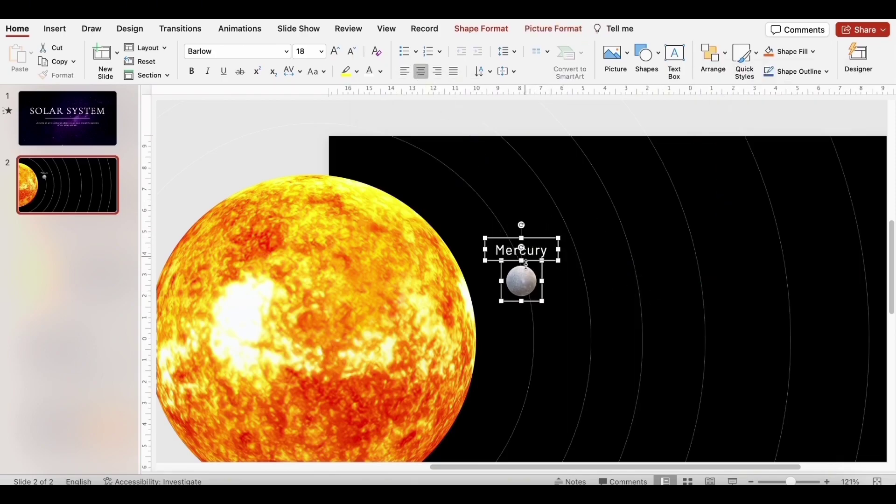
{"action": "scroll", "coordinate": [497, 410], "scroll_direction": "right", "scroll_amount": 5}
{"action": "scroll", "coordinate": [497, 410], "scroll_direction": "down", "scroll_amount": 3}
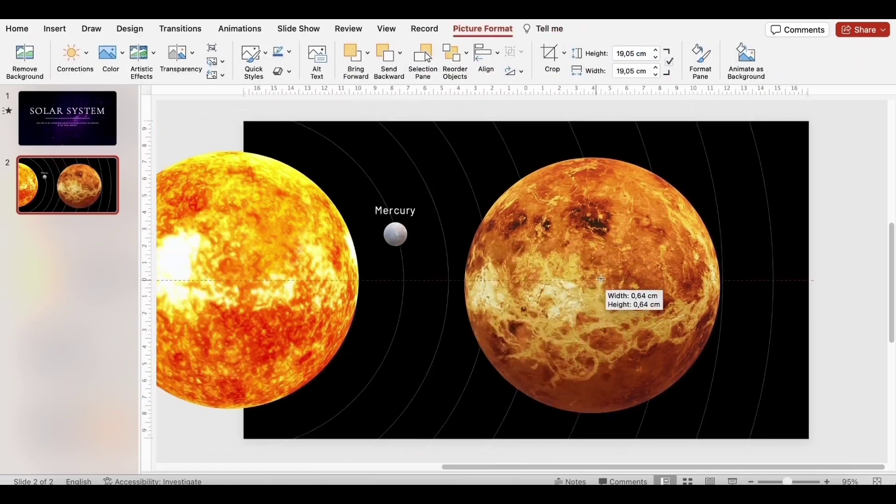
Step: Shrink Venus below Mercury with a 'Venus' label, and centre Earth under its label
{"action": "left_click_drag", "start_coordinate": [600, 279], "coordinate": [464, 344]}
{"action": "type", "text": "Venus"}
{"action": "left_click_drag", "start_coordinate": [443, 300], "coordinate": [496, 197]}
{"action": "left_click", "coordinate": [712, 53]}
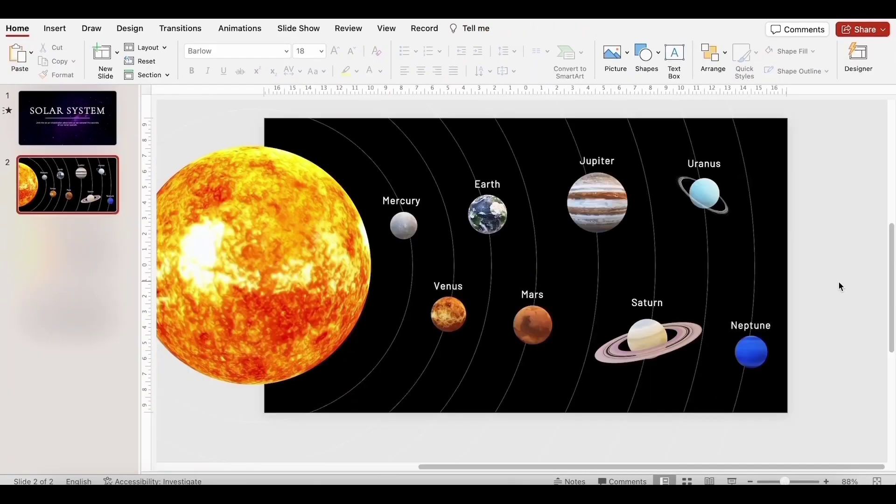
{"action": "left_click", "coordinate": [782, 482]}
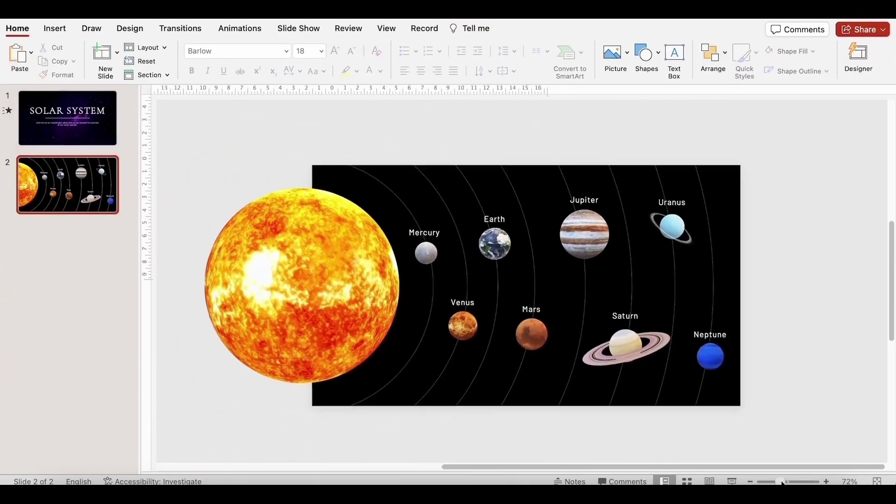
Step: Add the nebula picture, enlarge it to cover the slide, and centre it horizontally and vertically
{"action": "left_click_drag", "start_coordinate": [783, 482], "coordinate": [586, 314]}
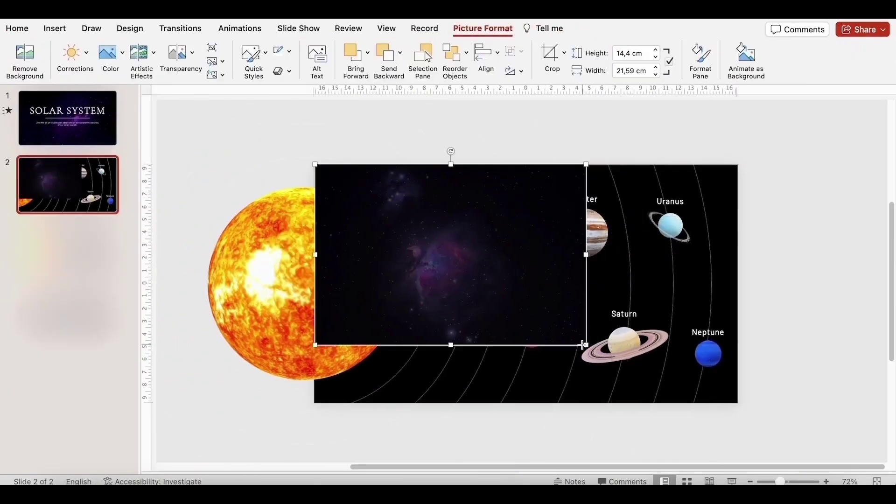
{"action": "left_click_drag", "start_coordinate": [582, 344], "coordinate": [763, 444]}
{"action": "left_click_drag", "start_coordinate": [764, 143], "coordinate": [787, 119]}
{"action": "left_click", "coordinate": [486, 52]}
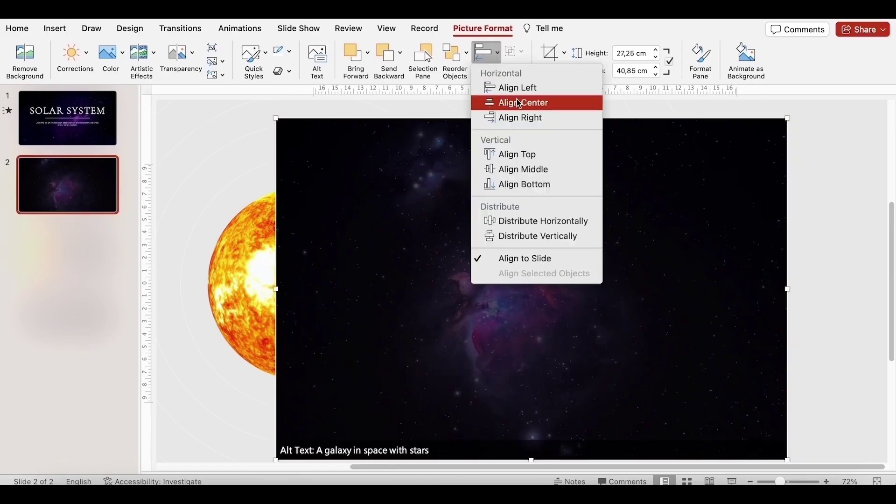
{"action": "left_click", "coordinate": [519, 103]}
{"action": "left_click", "coordinate": [486, 52]}
{"action": "left_click", "coordinate": [518, 170]}
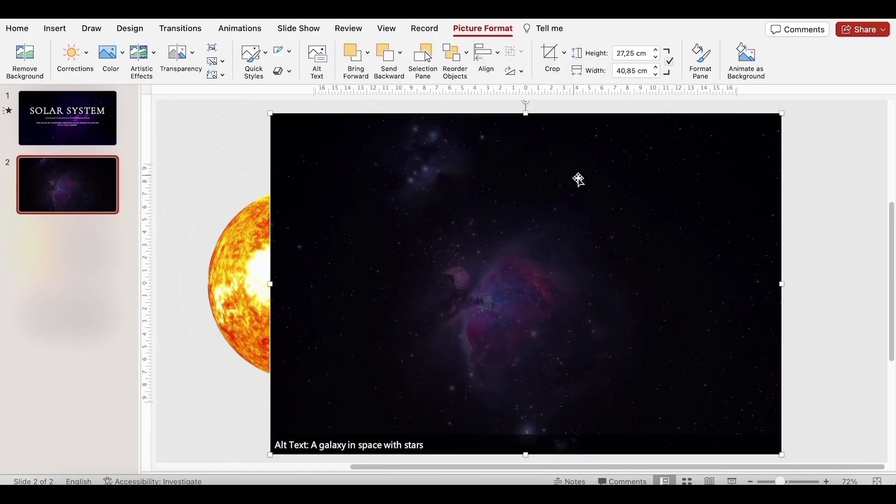
Step: Send the nebula picture behind all the planets
{"action": "right_click", "coordinate": [651, 189]}
{"action": "mouse_move", "coordinate": [720, 323]}
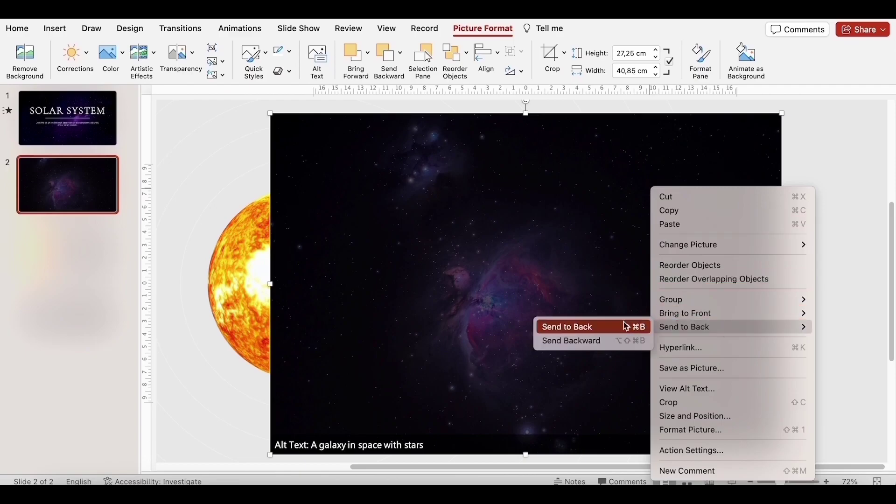
{"action": "left_click", "coordinate": [625, 323]}
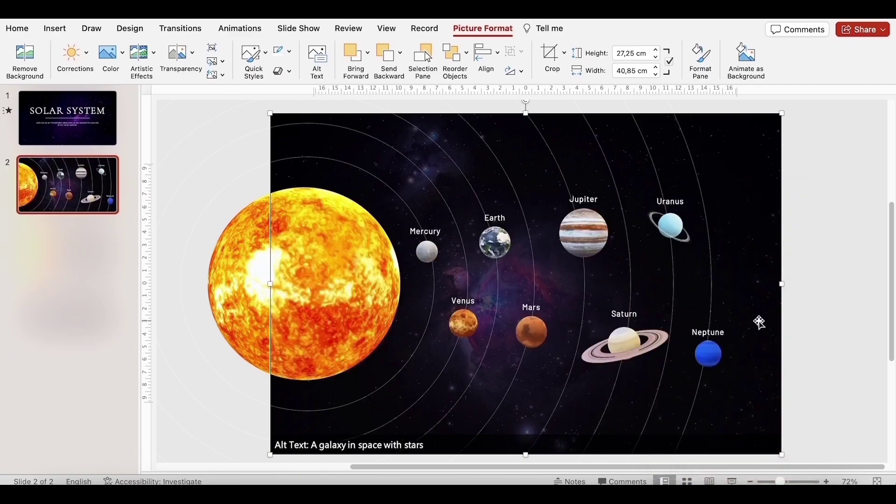
{"action": "left_click", "coordinate": [55, 253]}
{"action": "right_click", "coordinate": [56, 252]}
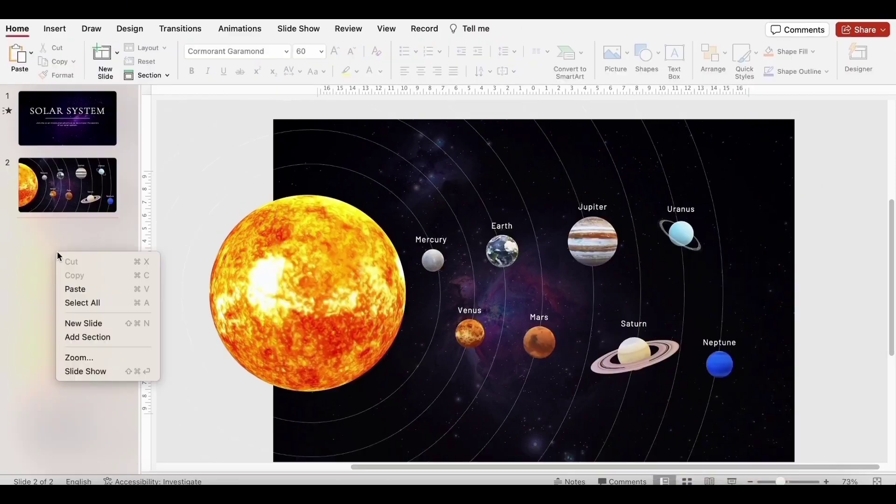
Step: Add a blank third slide and paste the galaxy picture from slide 2 onto it
{"action": "left_click", "coordinate": [89, 319]}
{"action": "left_click_drag", "start_coordinate": [260, 150], "coordinate": [778, 424]}
{"action": "key", "text": "Delete"}
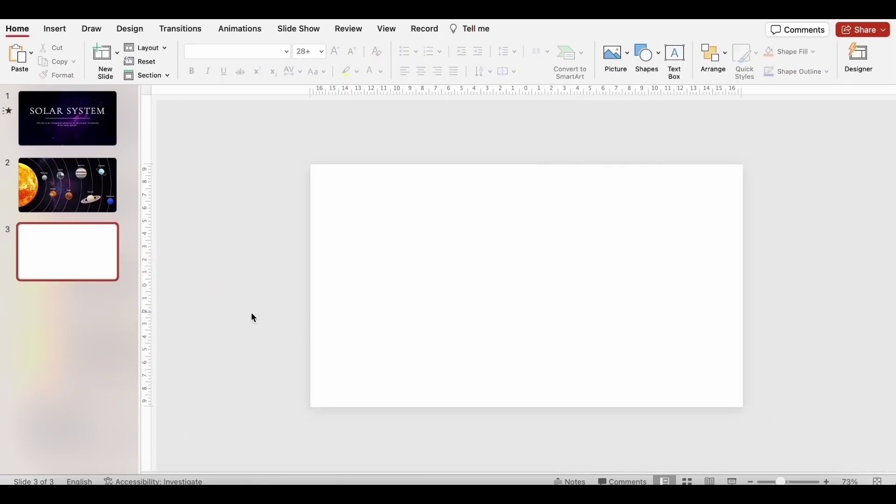
{"action": "left_click", "coordinate": [103, 193]}
{"action": "left_click", "coordinate": [761, 166]}
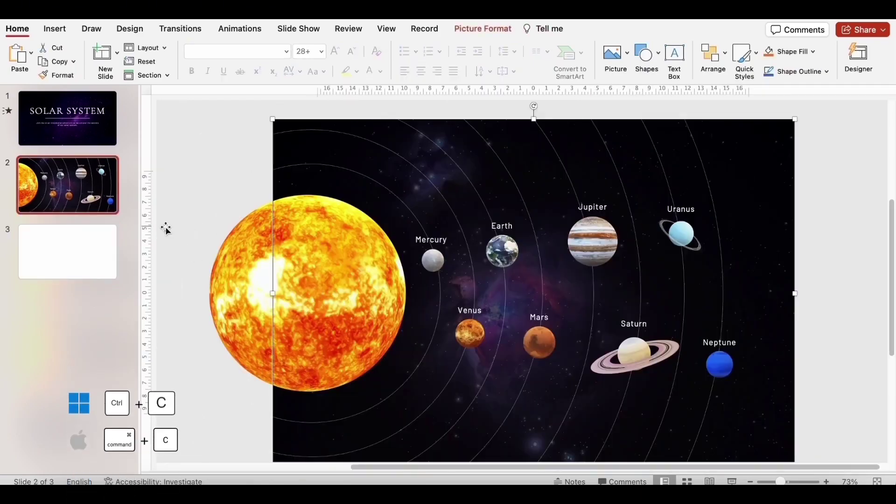
{"action": "left_click", "coordinate": [54, 243]}
{"action": "key", "text": "ctrl+v"}
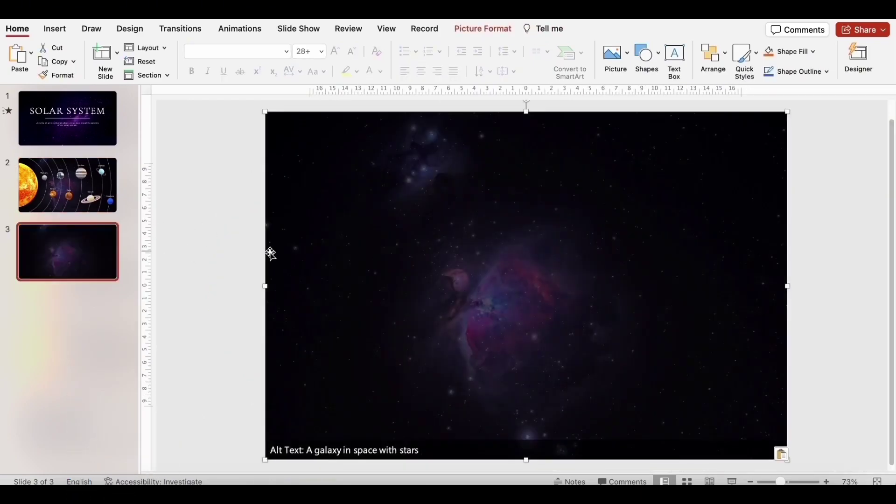
Step: Enlarge the galaxy picture to 45,8 × 30,56 cm and stack a duplicate exactly on top
{"action": "scroll", "coordinate": [271, 254], "scroll_direction": "down", "scroll_amount": 2}
{"action": "left_click_drag", "start_coordinate": [731, 149], "coordinate": [756, 132]}
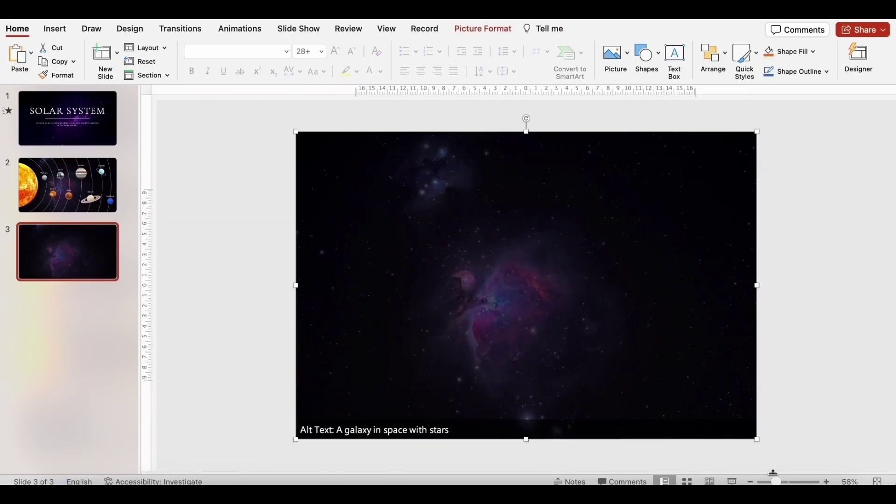
{"action": "left_click_drag", "start_coordinate": [773, 472], "coordinate": [777, 473]}
{"action": "key", "text": "Escape"}
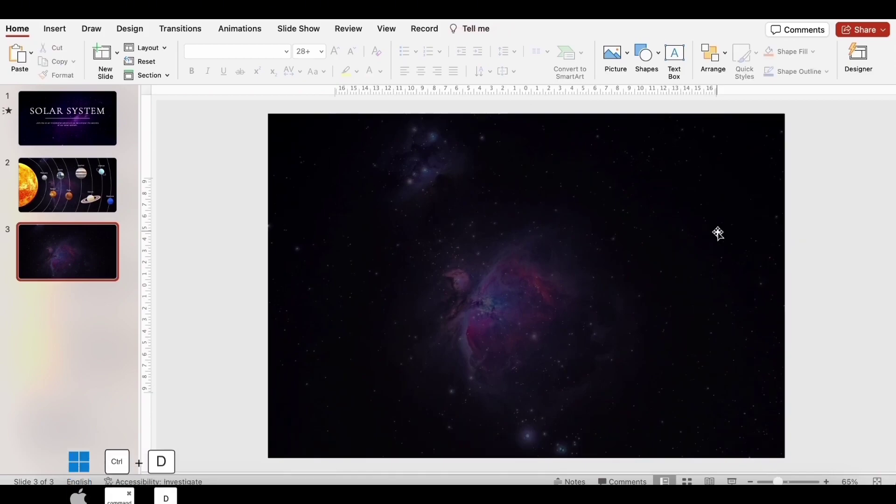
{"action": "left_click", "coordinate": [718, 233]}
{"action": "key", "text": "super+d"}
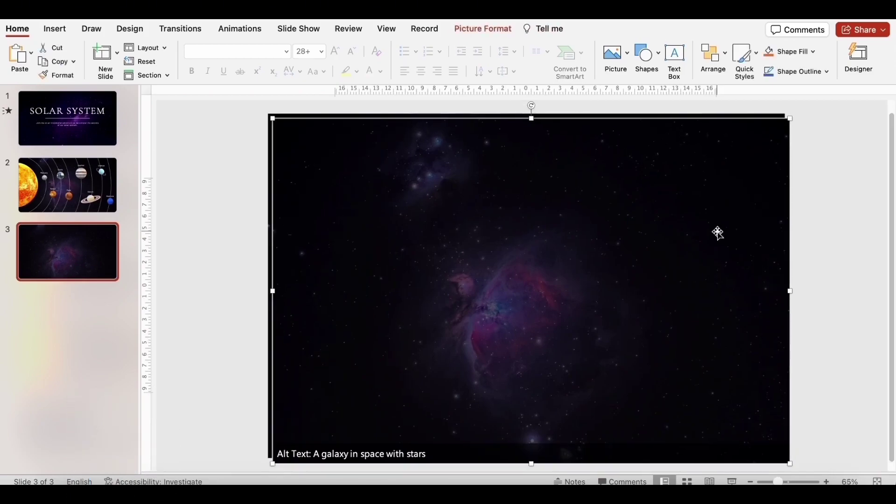
{"action": "key", "text": "super+z"}
Step: Crop the top galaxy copy to a rounded rectangle about 15,95 × 15,55 cm
{"action": "left_click", "coordinate": [489, 31]}
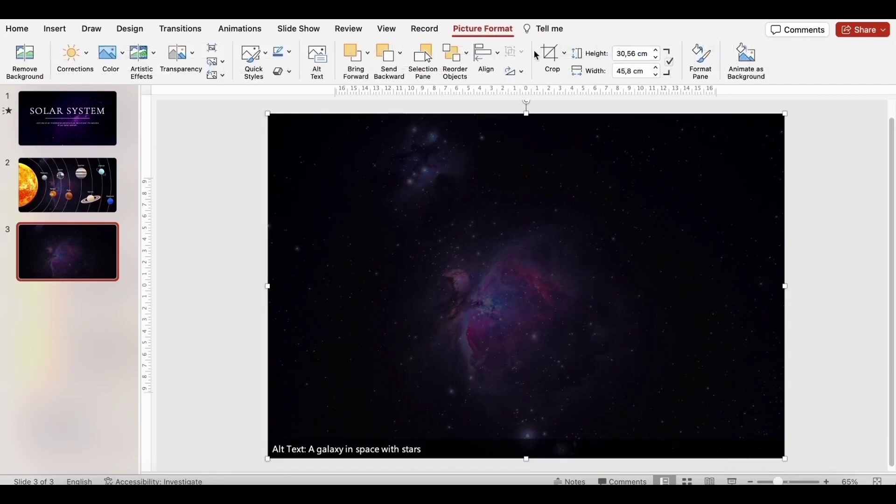
{"action": "left_click", "coordinate": [565, 55]}
{"action": "mouse_move", "coordinate": [594, 88]}
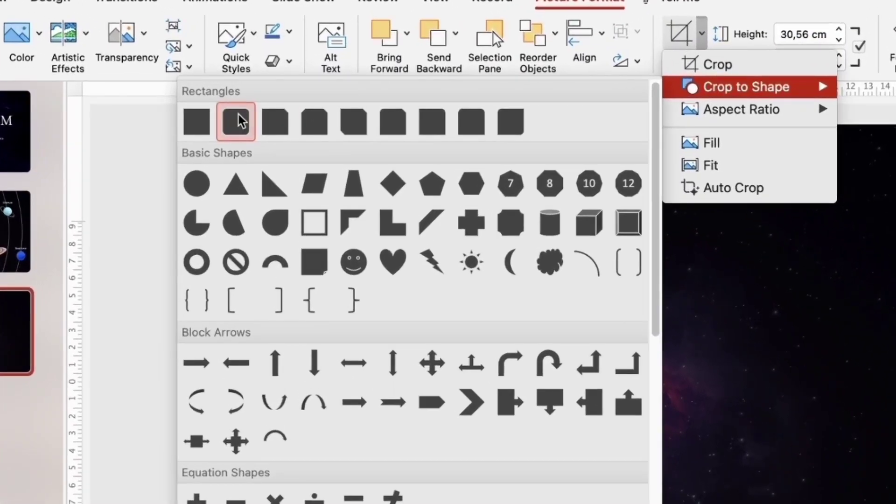
{"action": "left_click", "coordinate": [236, 121]}
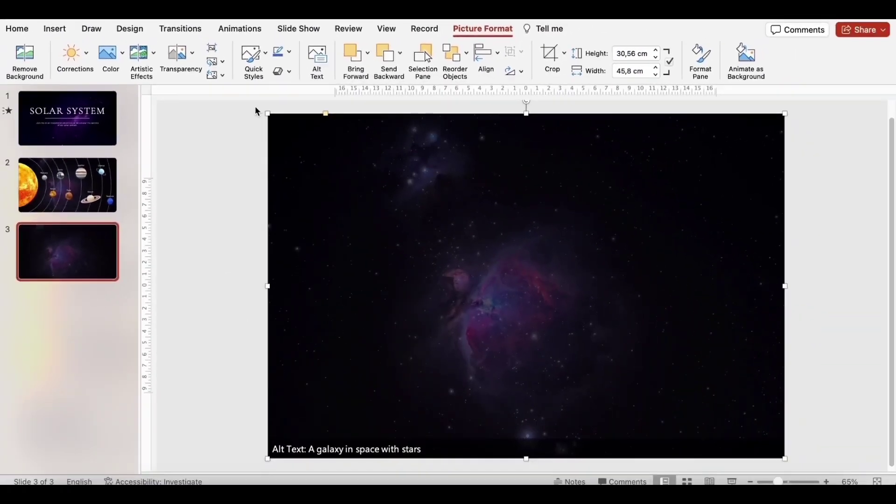
{"action": "left_click", "coordinate": [553, 58]}
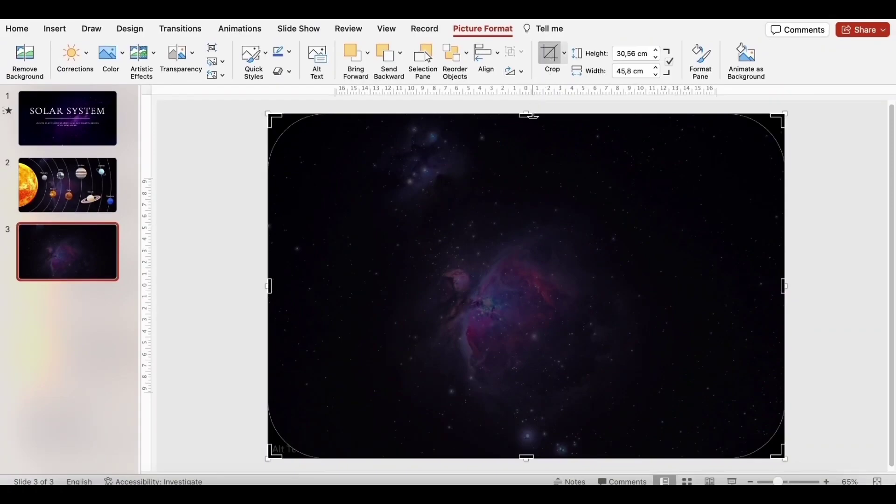
{"action": "left_click_drag", "start_coordinate": [532, 117], "coordinate": [535, 196]}
{"action": "left_click_drag", "start_coordinate": [270, 285], "coordinate": [440, 287]}
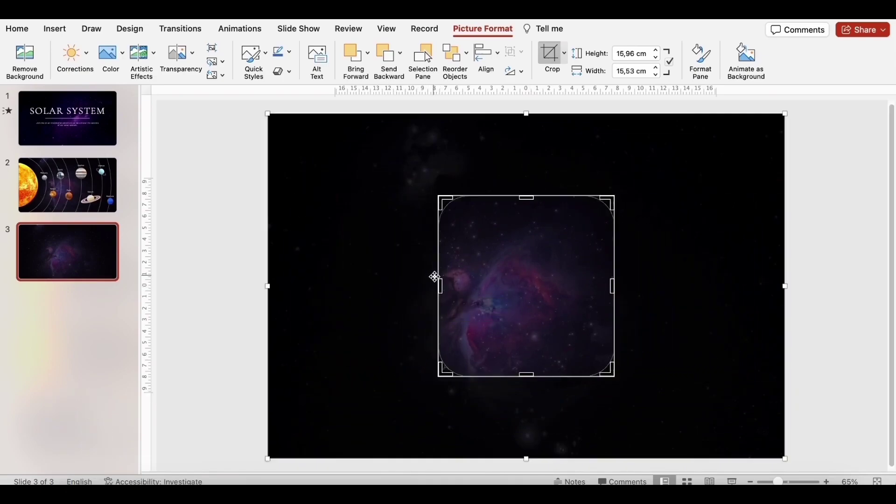
Step: Turn on gridlines, move the rounded panel right of centre, and give it a solid outline
{"action": "left_click", "coordinate": [386, 29]}
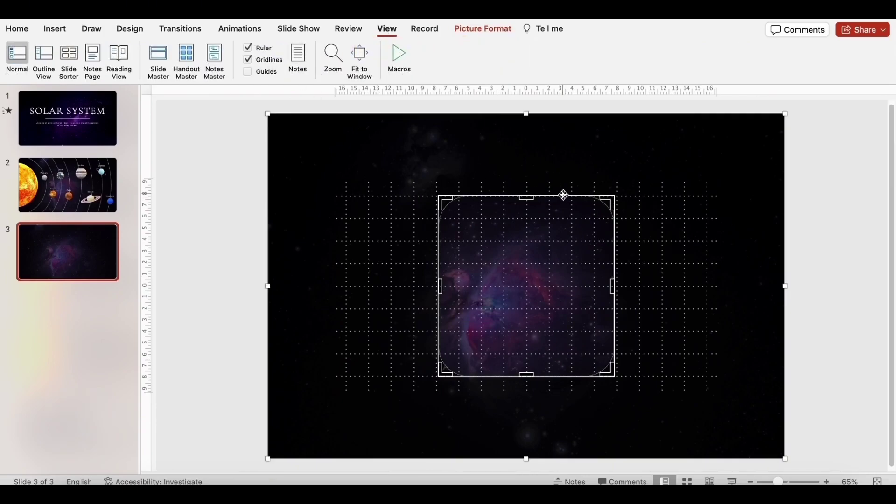
{"action": "left_click_drag", "start_coordinate": [534, 197], "coordinate": [604, 197]}
{"action": "left_click", "coordinate": [484, 29]}
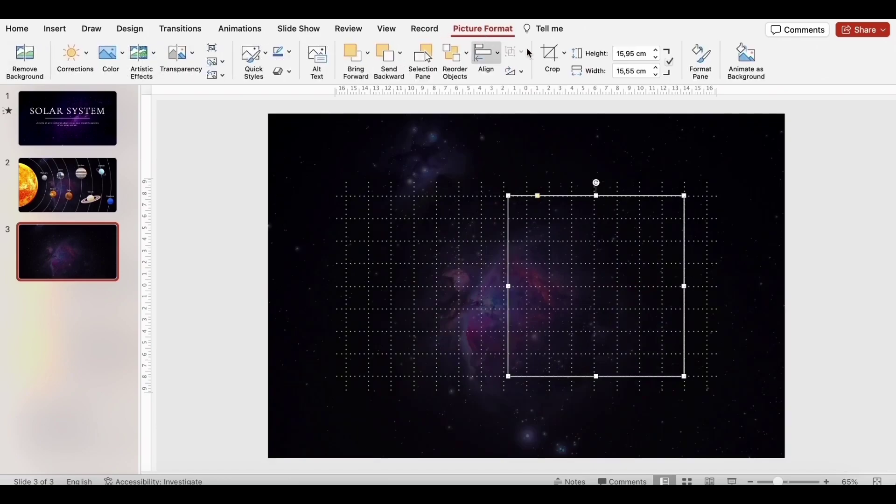
{"action": "left_click", "coordinate": [696, 64]}
{"action": "left_click", "coordinate": [727, 124]}
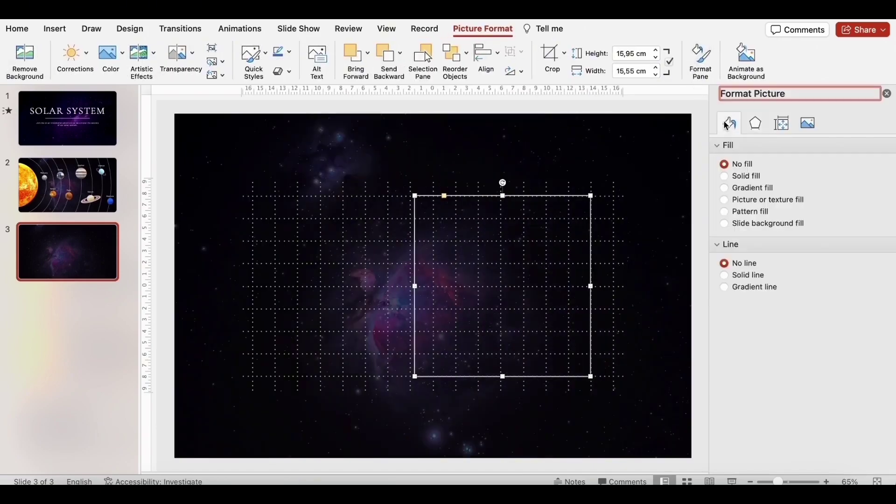
{"action": "left_click", "coordinate": [749, 276]}
{"action": "left_click", "coordinate": [608, 150]}
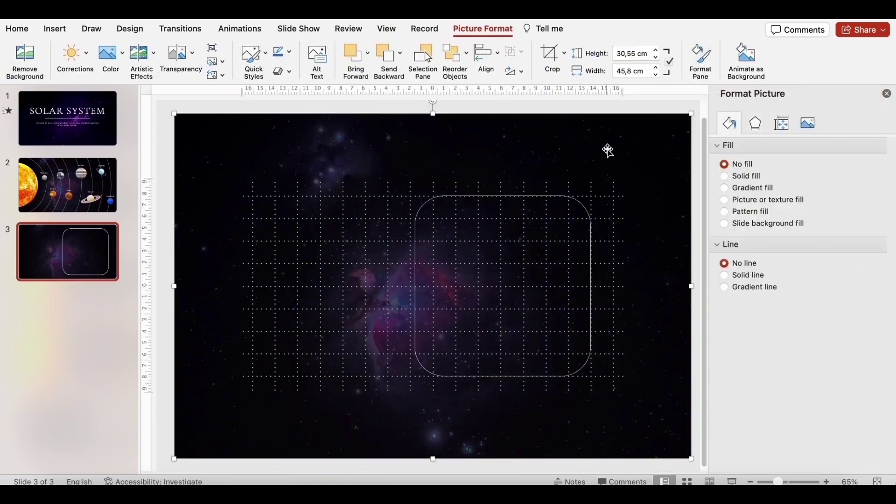
Step: Turn off gridlines and give the rounded galaxy panel a Blur artistic effect at radius 70
{"action": "left_click", "coordinate": [385, 31]}
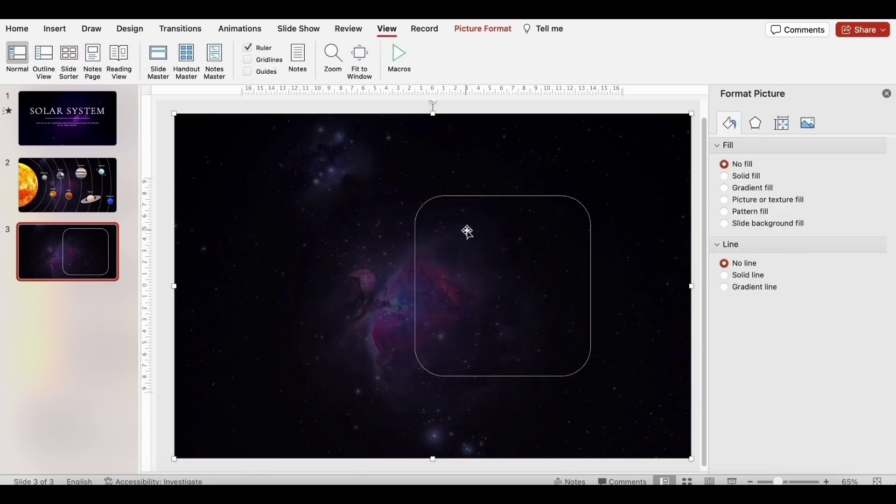
{"action": "left_click", "coordinate": [471, 252]}
{"action": "left_click", "coordinate": [464, 31]}
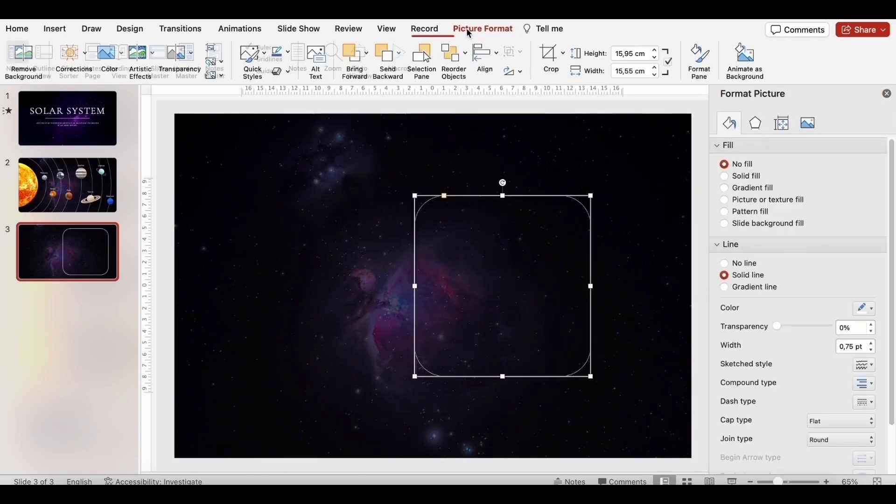
{"action": "left_click", "coordinate": [142, 52]}
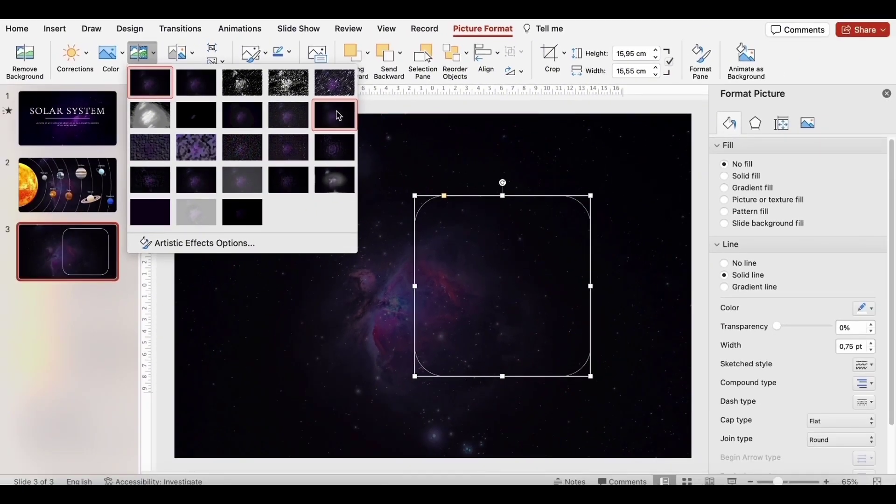
{"action": "left_click", "coordinate": [343, 130]}
{"action": "left_click", "coordinate": [154, 58]}
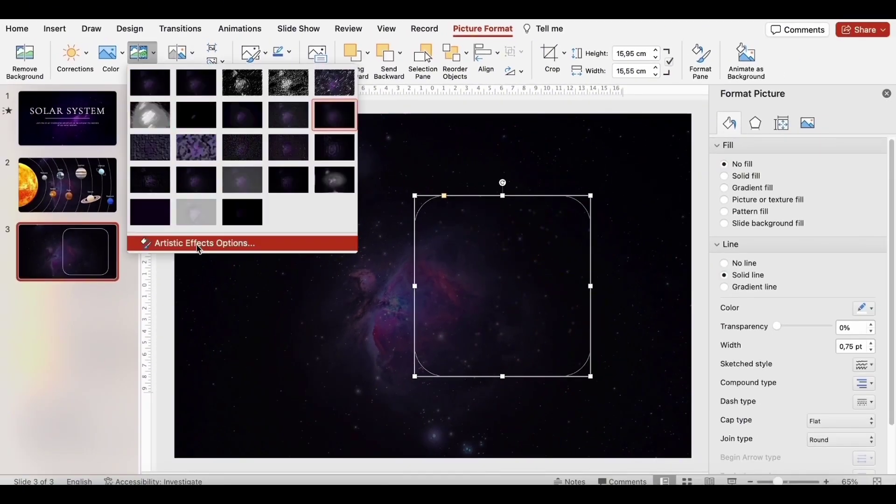
{"action": "left_click", "coordinate": [199, 247]}
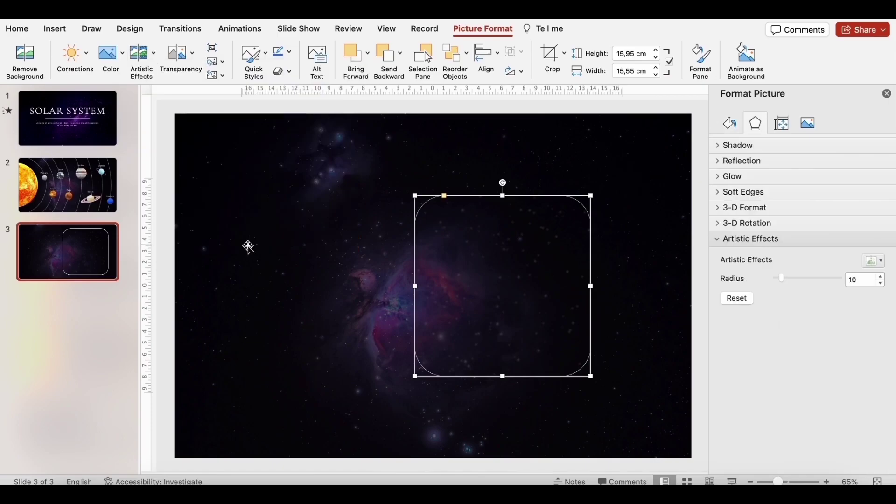
{"action": "left_click", "coordinate": [844, 279]}
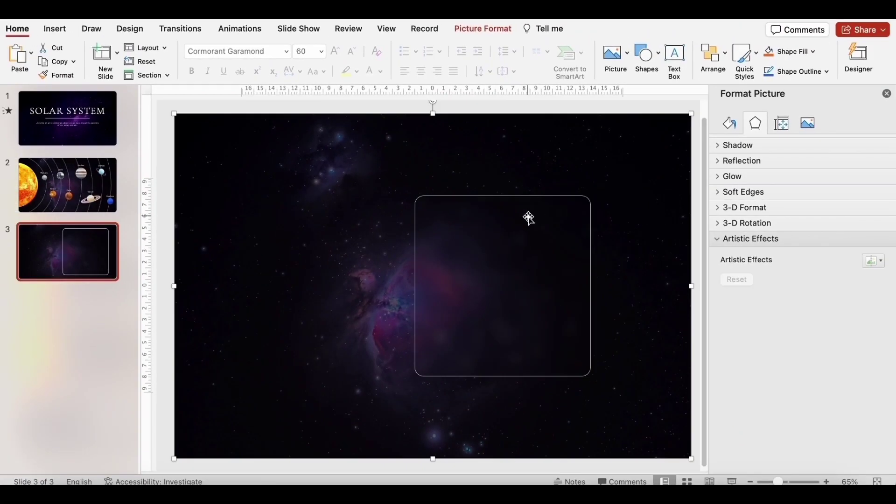
Step: Add a white 'SUN' title in Cormorant Garamond 60 pt inside the panel
{"action": "left_click_drag", "start_coordinate": [438, 211], "coordinate": [543, 237]}
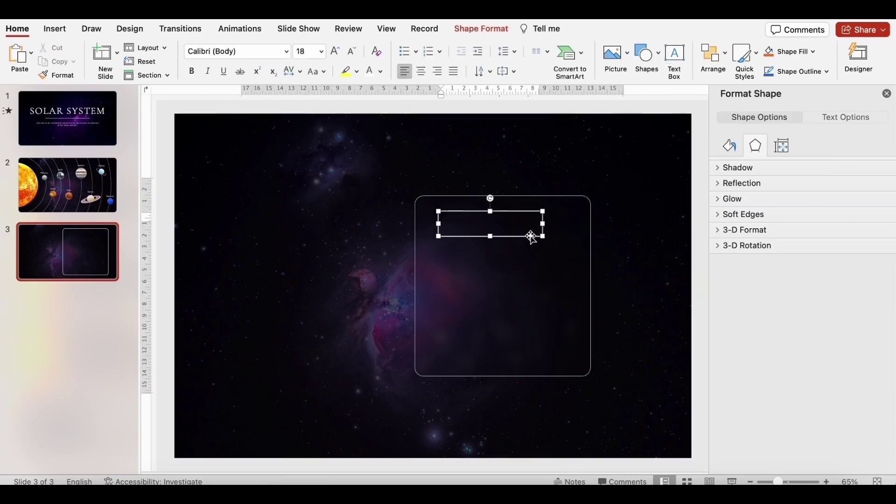
{"action": "left_click", "coordinate": [267, 57]}
{"action": "type", "text": "Cormorant Garamond"}
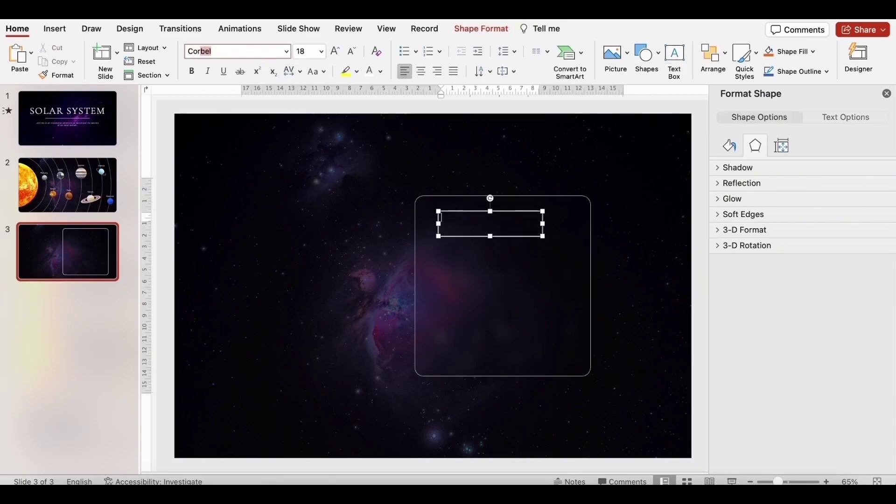
{"action": "left_click", "coordinate": [297, 52]}
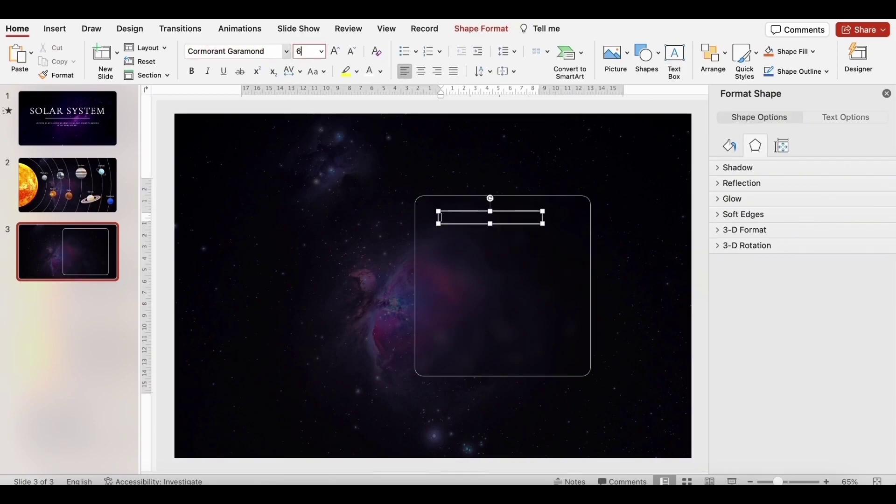
{"action": "type", "text": "60"}
{"action": "key", "text": "Return"}
{"action": "left_click", "coordinate": [381, 71]}
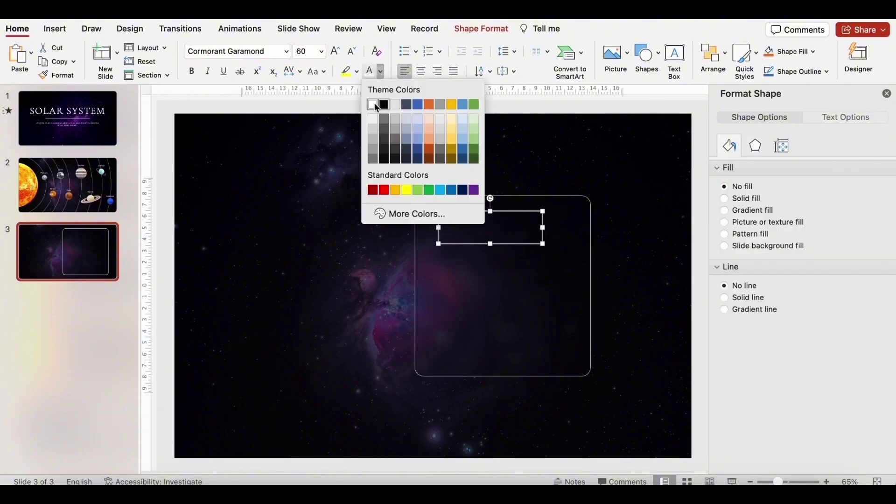
{"action": "left_click", "coordinate": [375, 103]}
{"action": "type", "text": "SUN"}
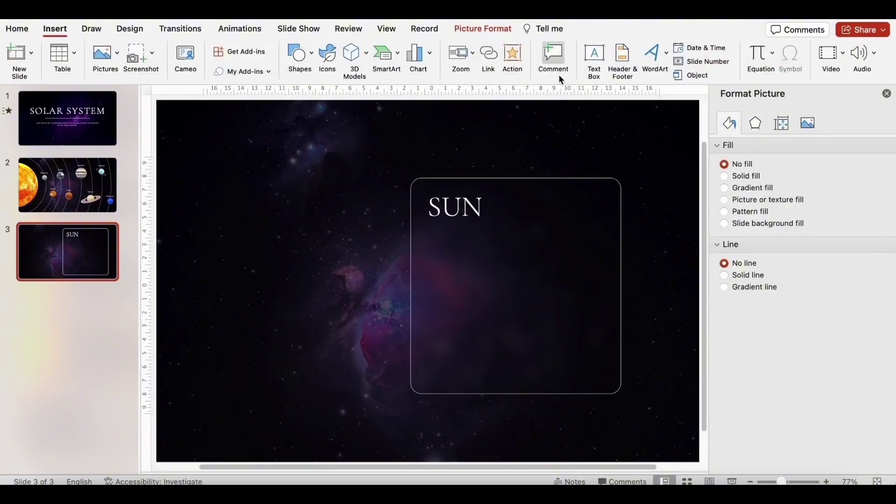
Step: Draw a large body text box below SUN set to Barlow Regular with a light font colour
{"action": "left_click", "coordinate": [594, 58]}
{"action": "left_click_drag", "start_coordinate": [433, 231], "coordinate": [603, 374]}
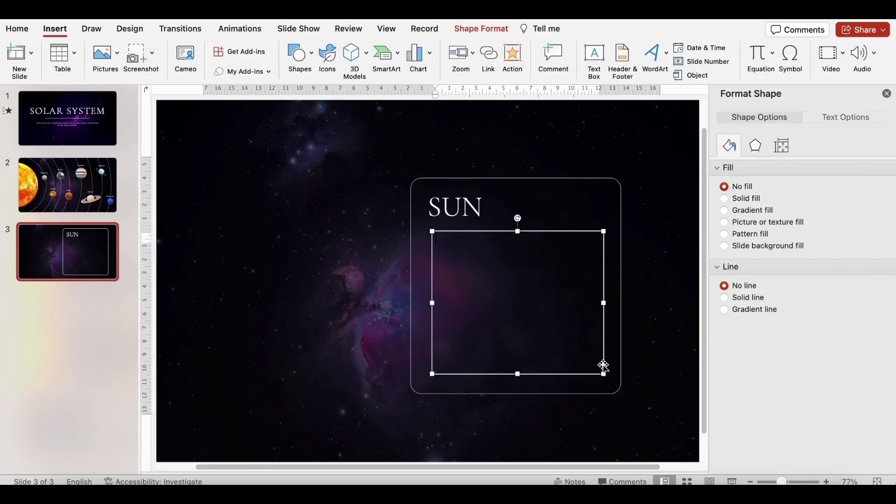
{"action": "left_click", "coordinate": [249, 51]}
{"action": "type", "text": "Barlow"}
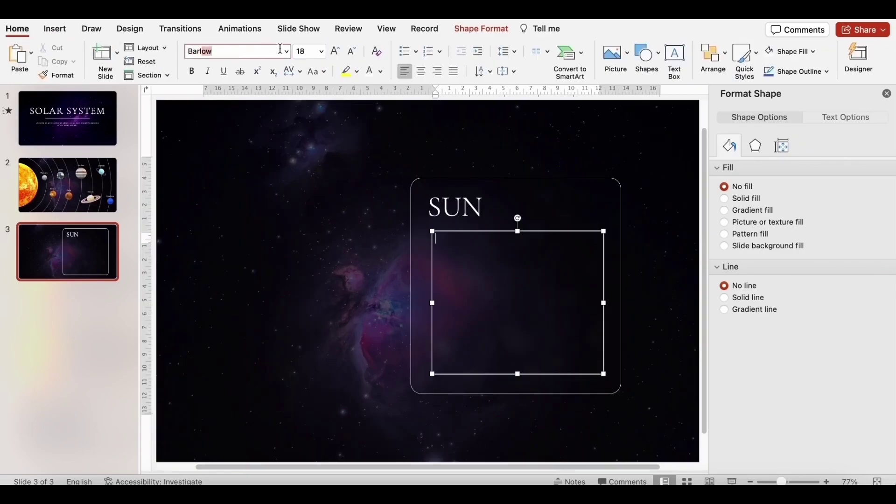
{"action": "left_click", "coordinate": [286, 51]}
{"action": "mouse_move", "coordinate": [290, 161]}
{"action": "left_click", "coordinate": [444, 202]}
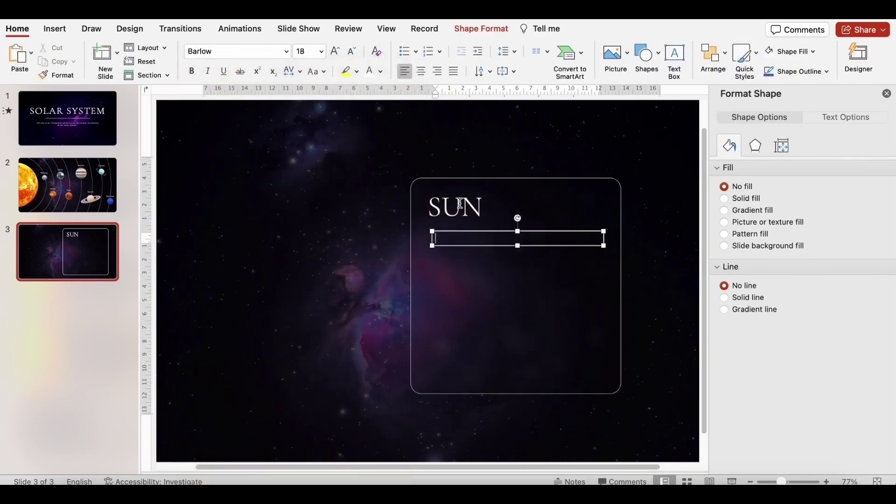
{"action": "left_click", "coordinate": [380, 72]}
{"action": "left_click", "coordinate": [375, 102]}
Step: Paste the Sun description into the body box and review its character spacing settings
{"action": "key", "text": "super+Tab"}
{"action": "key", "text": "Escape"}
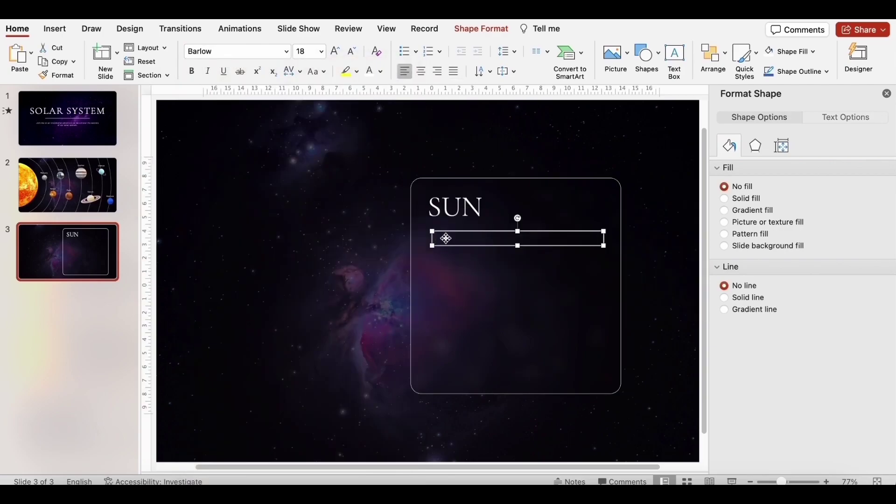
{"action": "type", "text": "The Sun is the star at the center of the Solar System. It is a massive, hot ball of plasma, inflated and heated by energy produced by nuclear fusion reactions at its core. Part of this internal energy is emitted from its surface as light, ultraviolet, and infrared radiation, providing most of the energy for life on Earth. The Sun moves around the Galactic Center of the Milky Way. From Earth it is on average 1 AU (1.496×108 km) or about 8 light-minutes far away."}
{"action": "left_click", "coordinate": [304, 76]}
{"action": "left_click", "coordinate": [322, 159]}
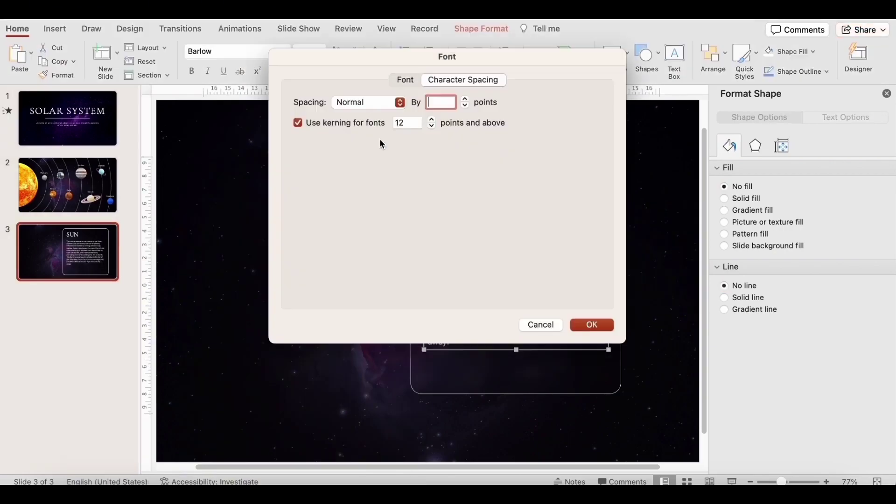
{"action": "left_click", "coordinate": [591, 325]}
Step: Give the paragraphs a 0,5 cm first-line indent with 6 pt spacing before and after
{"action": "left_click", "coordinate": [508, 52]}
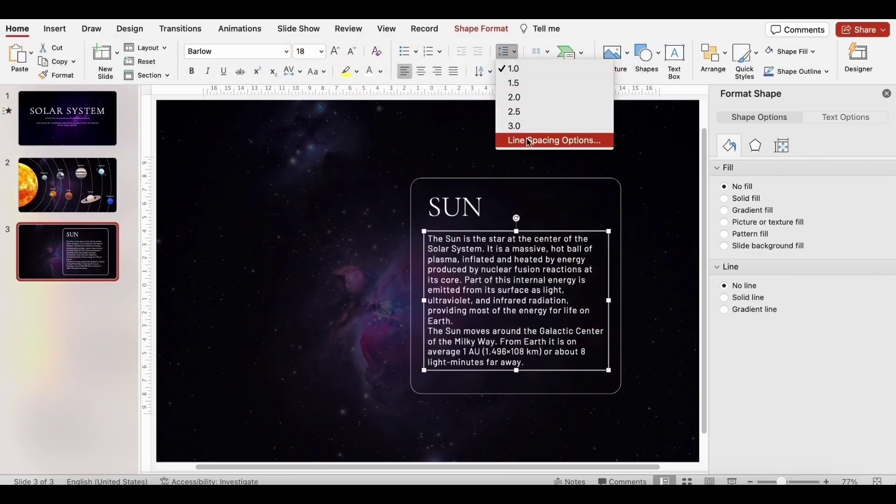
{"action": "left_click", "coordinate": [519, 140]}
{"action": "left_click", "coordinate": [485, 179]}
{"action": "left_click", "coordinate": [480, 189]}
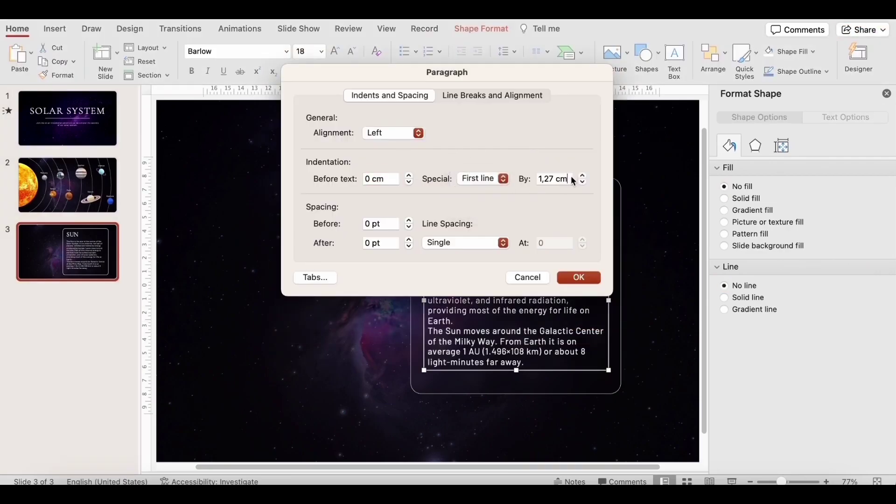
{"action": "left_click", "coordinate": [556, 178]}
{"action": "type", "text": "0,5"}
{"action": "left_click", "coordinate": [380, 226]}
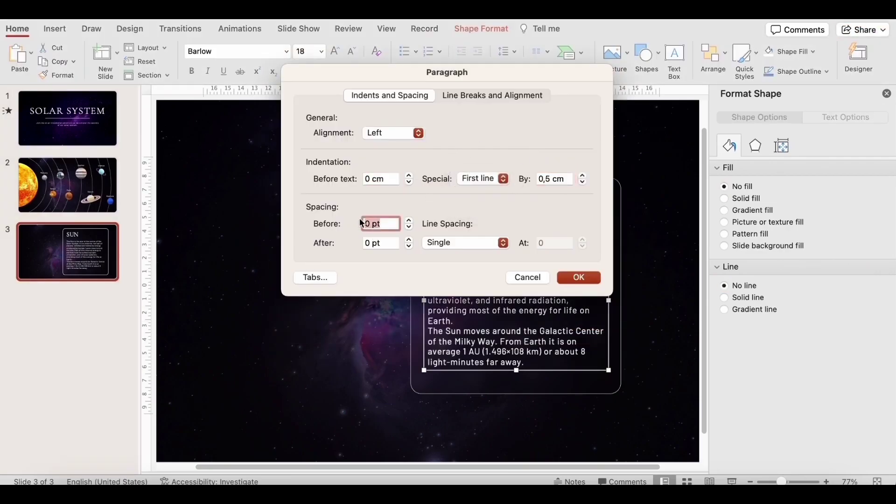
{"action": "type", "text": "6"}
{"action": "key", "text": "Tab"}
{"action": "type", "text": "6"}
{"action": "left_click", "coordinate": [577, 278]}
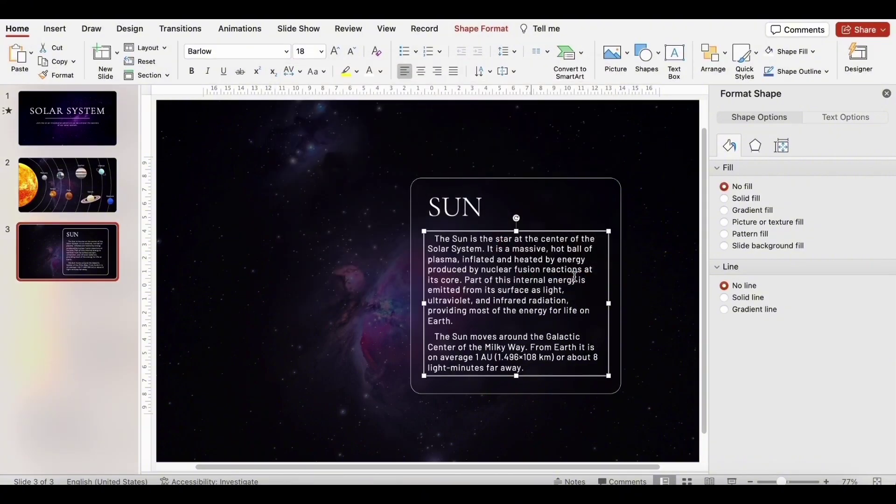
{"action": "left_click", "coordinate": [528, 278]}
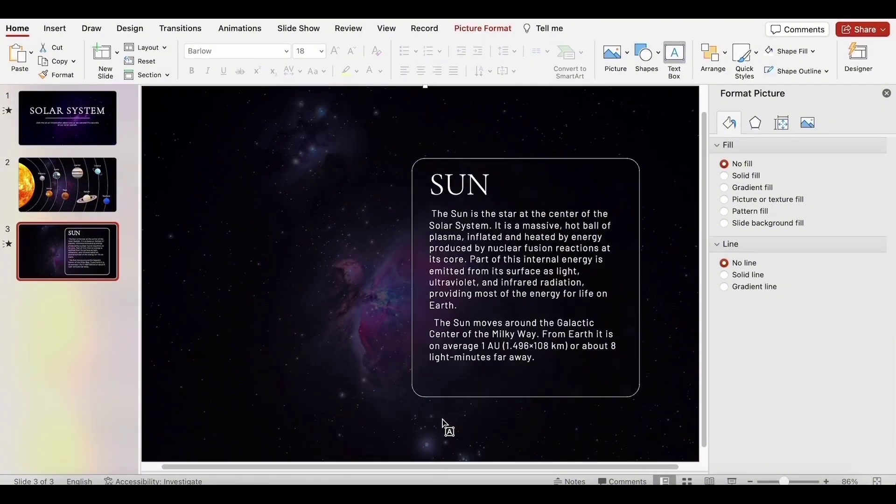
Step: Add a 'Mercury' label in Barlow in a small text box below the Sun card
{"action": "left_click_drag", "start_coordinate": [442, 422], "coordinate": [496, 429]}
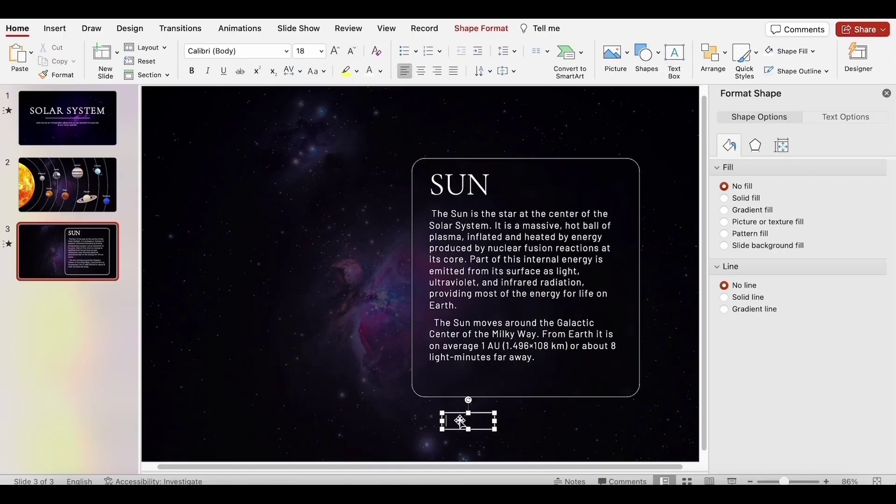
{"action": "left_click", "coordinate": [244, 47]}
{"action": "type", "text": "B"}
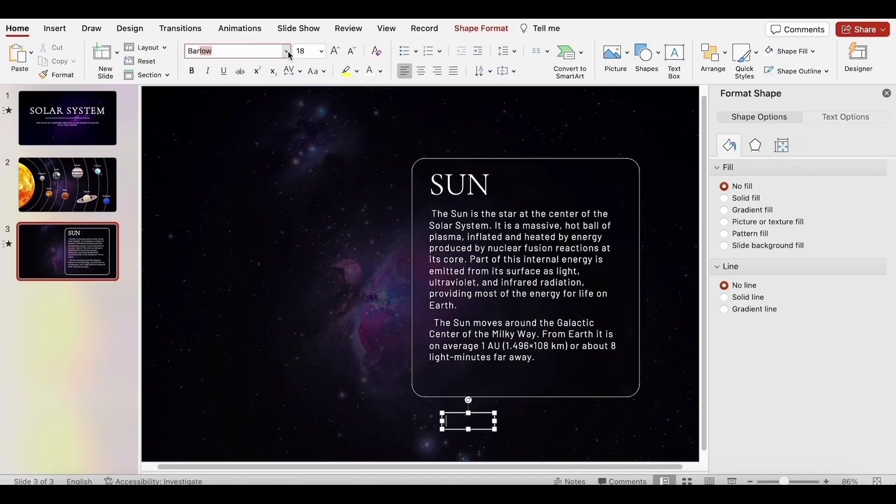
{"action": "type", "text": "ar"}
{"action": "left_click", "coordinate": [290, 55]}
{"action": "mouse_move", "coordinate": [371, 167]}
{"action": "left_click", "coordinate": [462, 200]}
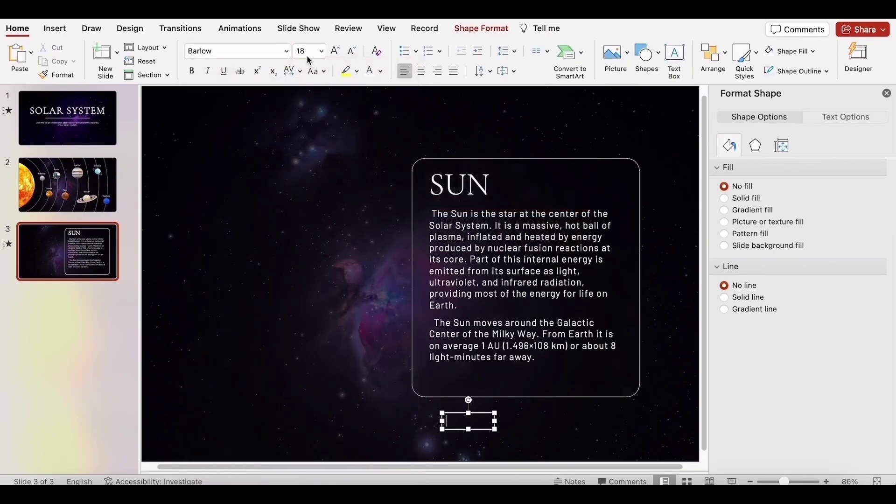
{"action": "type", "text": "Mercury"}
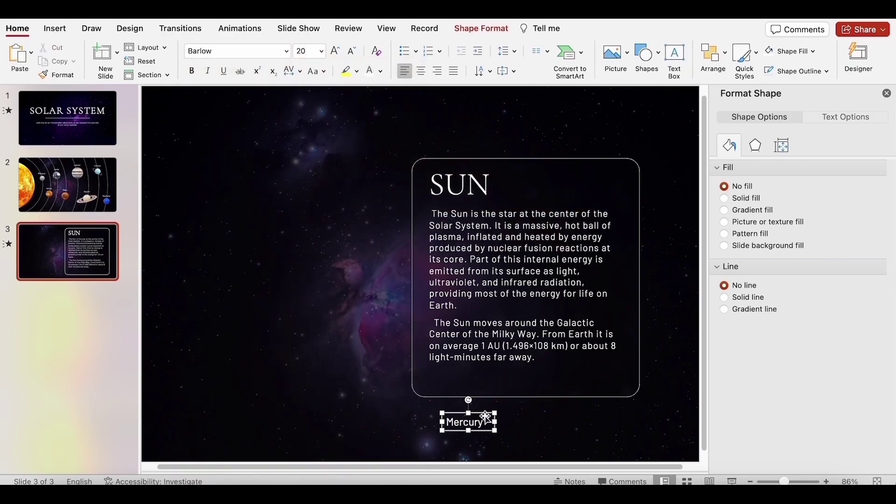
{"action": "left_click", "coordinate": [399, 329]}
Step: Insert a chevron arrow icon from an 'arrow' icon search and place it beside the label
{"action": "left_click", "coordinate": [55, 29]}
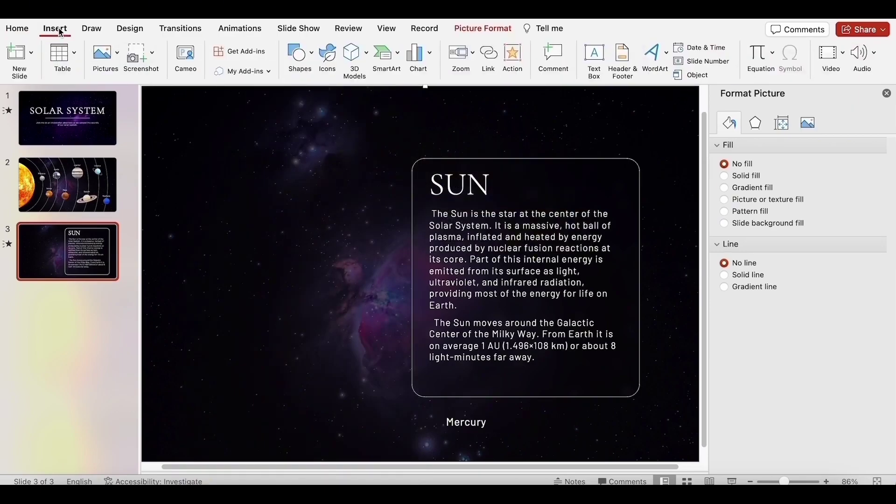
{"action": "left_click", "coordinate": [321, 65]}
{"action": "type", "text": "arr"}
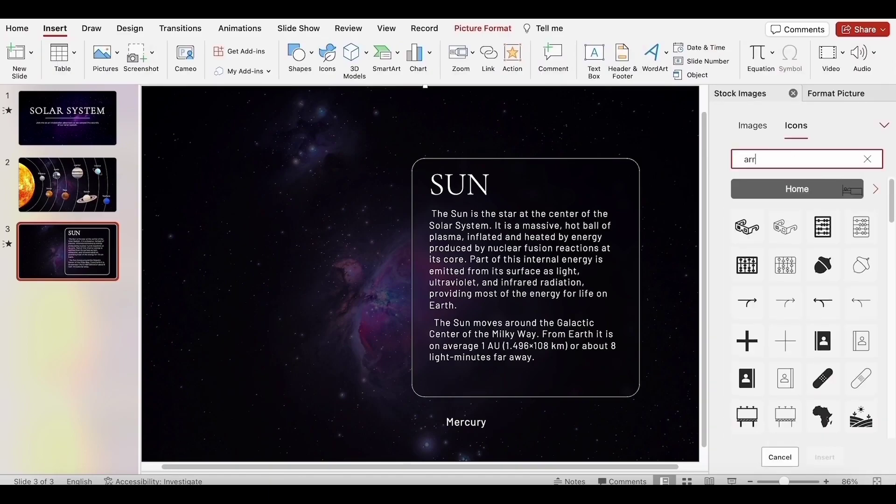
{"action": "type", "text": "ow"}
{"action": "scroll", "coordinate": [793, 243], "scroll_direction": "down", "scroll_amount": 2}
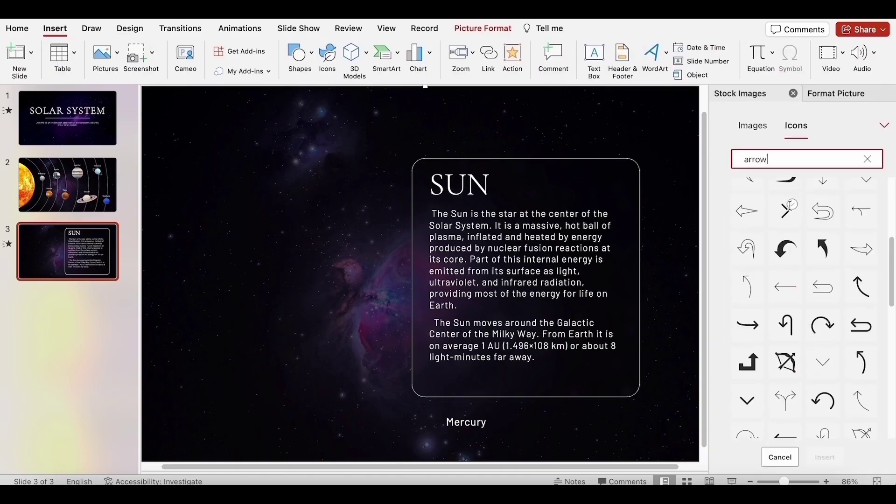
{"action": "left_click", "coordinate": [785, 210]}
{"action": "left_click", "coordinate": [824, 457]}
{"action": "left_click_drag", "start_coordinate": [440, 299], "coordinate": [502, 412]}
Step: Colour the chevron icon white and shrink it to about 1.7 cm
{"action": "left_click", "coordinate": [479, 30]}
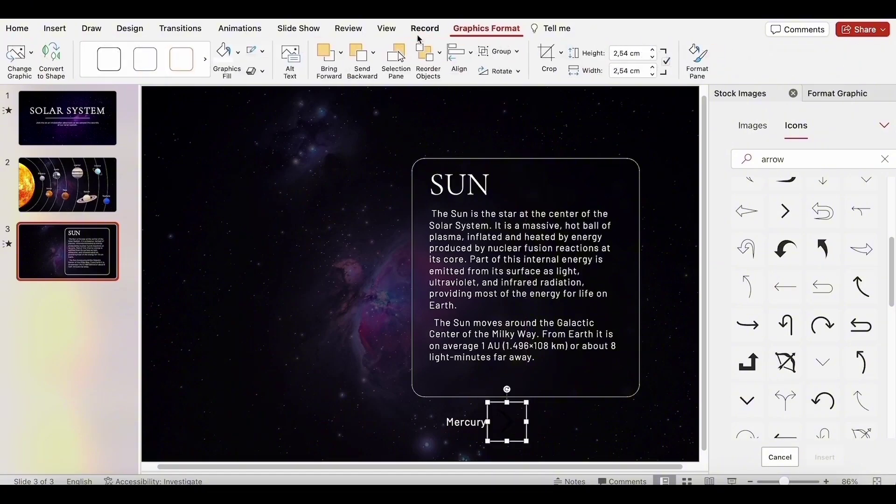
{"action": "left_click", "coordinate": [238, 51]}
{"action": "left_click", "coordinate": [225, 111]}
{"action": "left_click_drag", "start_coordinate": [526, 403], "coordinate": [513, 413]}
{"action": "scroll", "coordinate": [514, 415], "scroll_direction": "up", "scroll_amount": 5}
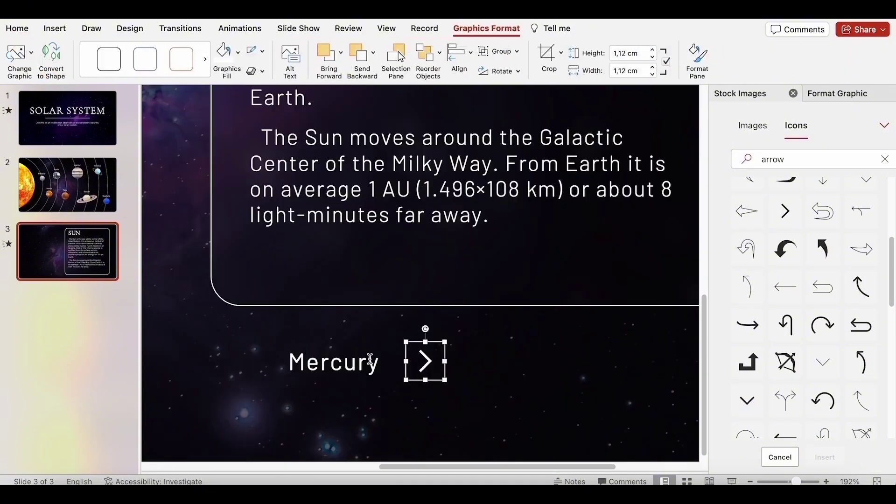
Step: Right-align the Mercury text, group it with the chevron, and move the button into the card's corner
{"action": "left_click", "coordinate": [351, 357]}
{"action": "left_click", "coordinate": [437, 70]}
{"action": "left_click", "coordinate": [386, 325]}
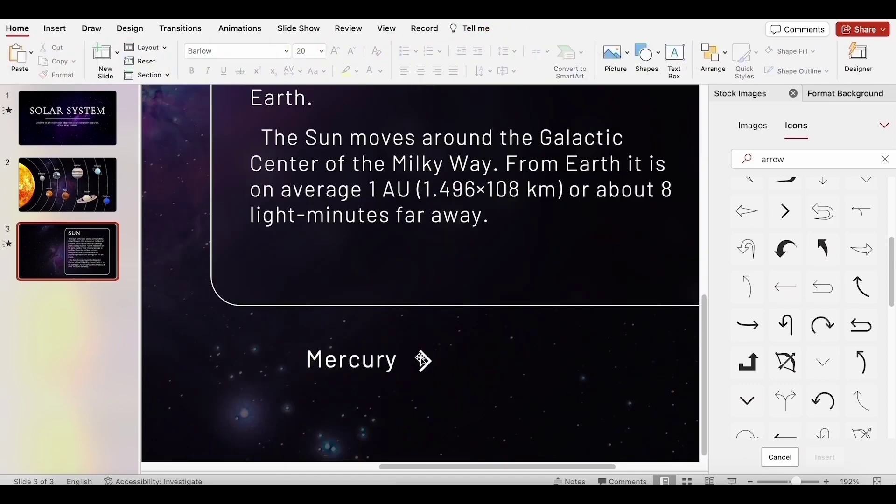
{"action": "left_click", "coordinate": [423, 360]}
{"action": "left_click", "coordinate": [384, 358], "text": "shift"}
{"action": "right_click", "coordinate": [407, 349]}
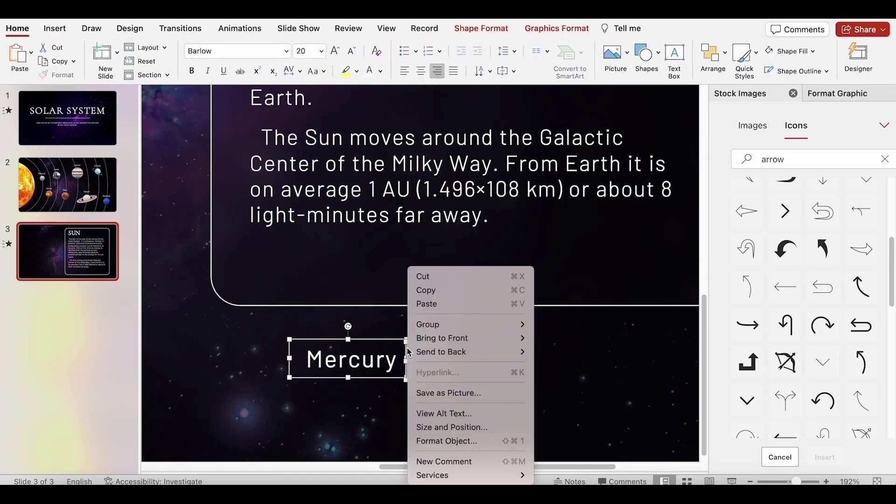
{"action": "mouse_move", "coordinate": [434, 323]}
{"action": "left_click", "coordinate": [551, 322]}
{"action": "scroll", "coordinate": [406, 357], "scroll_direction": "down", "scroll_amount": 4}
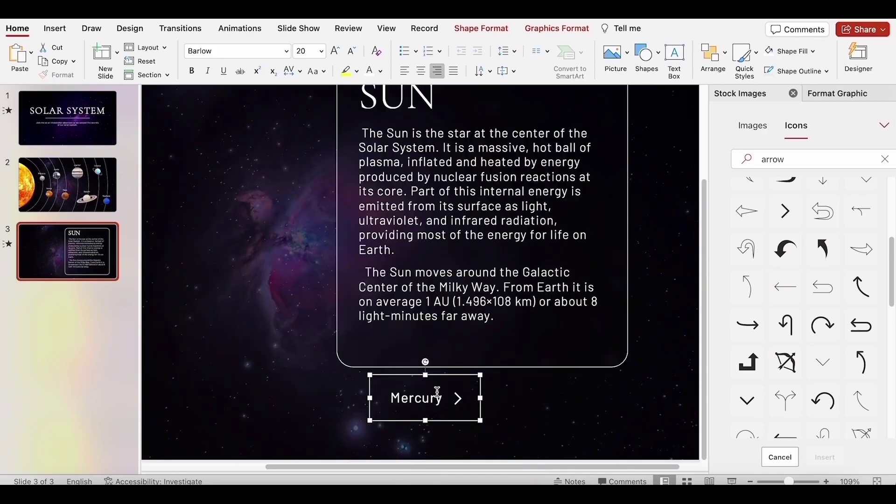
{"action": "left_click_drag", "start_coordinate": [439, 379], "coordinate": [594, 326]}
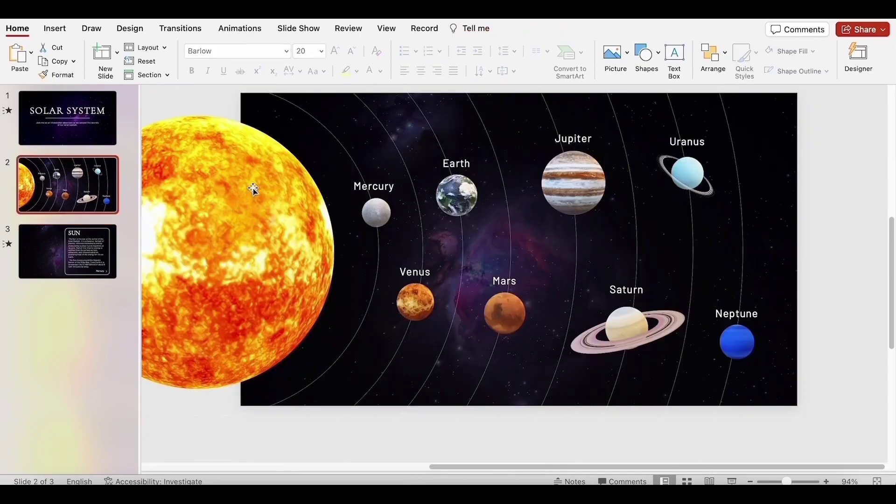
Step: Copy slide 2's 3D Sun onto slide 3, rotate and enlarge it, and place it on the left
{"action": "left_click", "coordinate": [250, 186]}
{"action": "key", "text": "super+c"}
{"action": "left_click", "coordinate": [44, 255]}
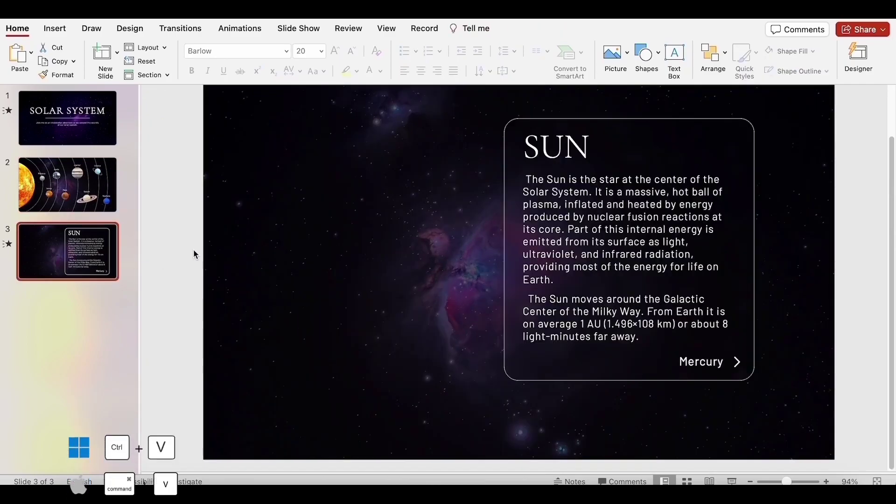
{"action": "key", "text": "super+v"}
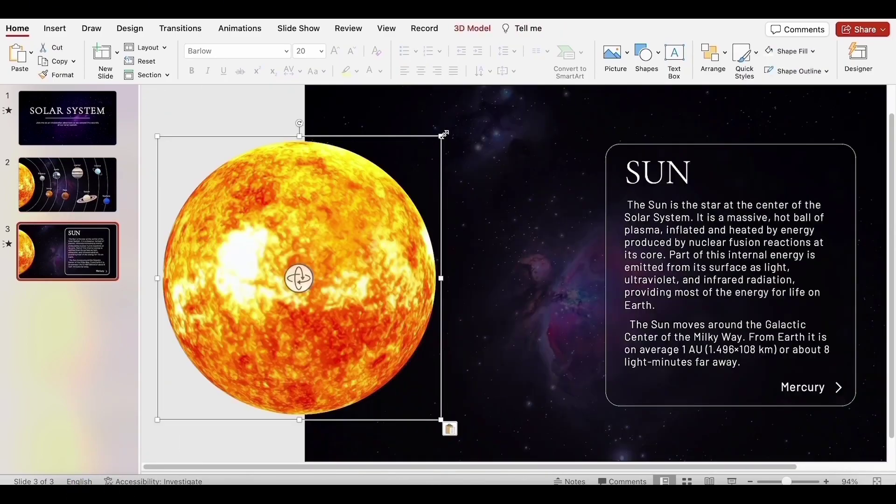
{"action": "left_click_drag", "start_coordinate": [298, 278], "coordinate": [454, 166]}
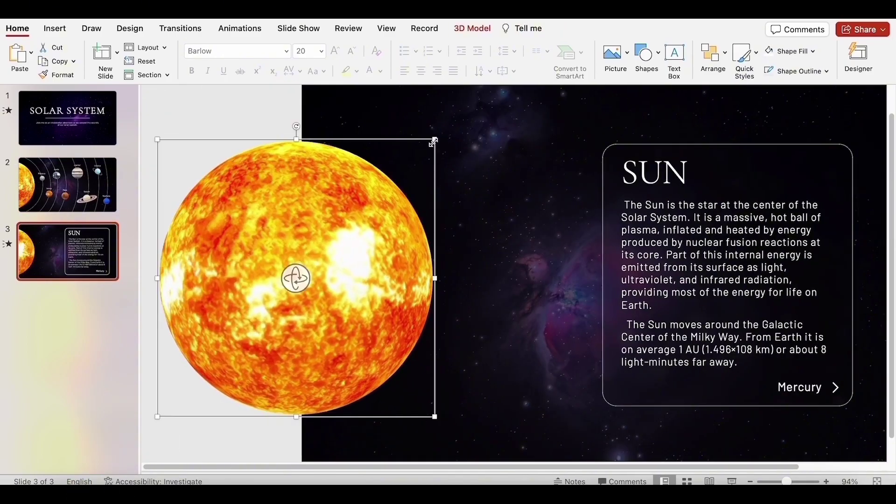
{"action": "left_click_drag", "start_coordinate": [441, 136], "coordinate": [472, 124]}
{"action": "left_click_drag", "start_coordinate": [359, 190], "coordinate": [415, 189]}
{"action": "left_click", "coordinate": [56, 254]}
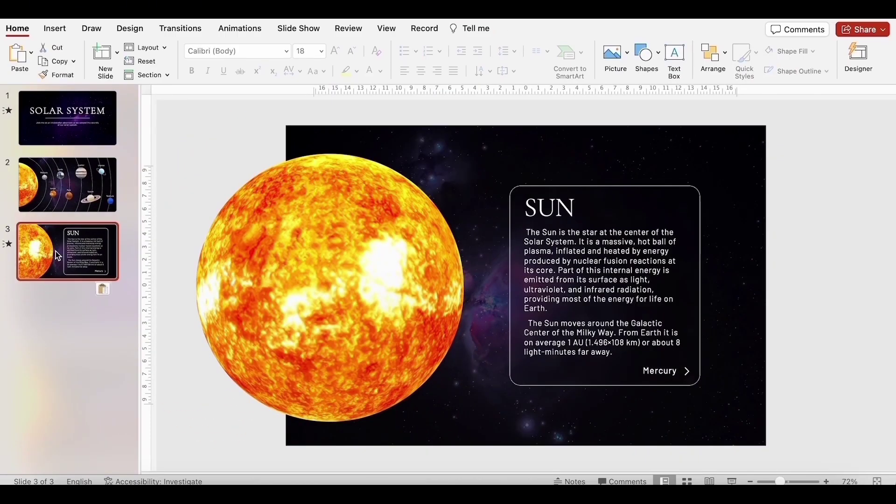
{"action": "right_click", "coordinate": [56, 254]}
Step: Duplicate the Sun slide and shrink the copy's 3D Sun to a small ball near the left edge
{"action": "left_click", "coordinate": [99, 334]}
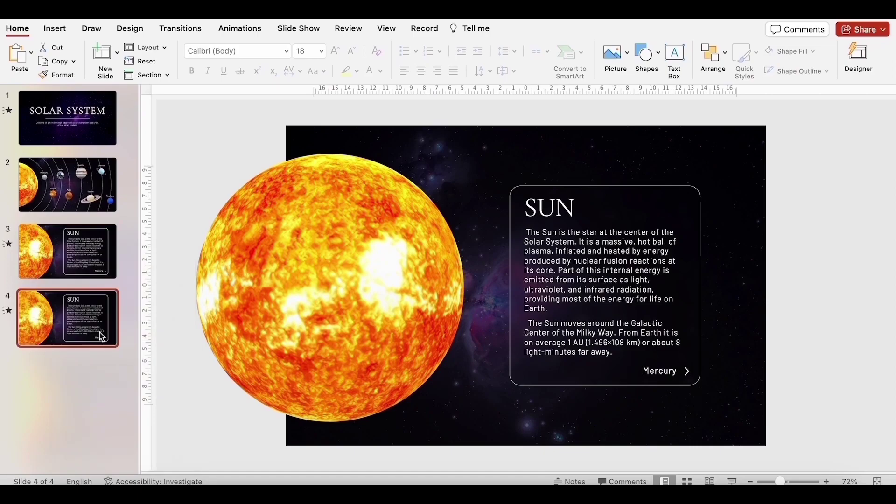
{"action": "left_click", "coordinate": [282, 271]}
{"action": "left_click_drag", "start_coordinate": [330, 288], "coordinate": [252, 292]}
{"action": "left_click_drag", "start_coordinate": [462, 154], "coordinate": [250, 258]}
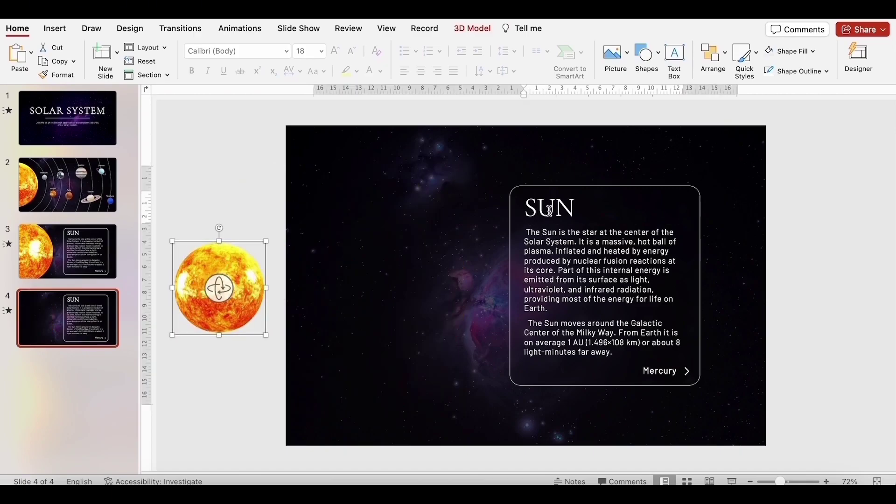
Step: Move the SUN card, title and Mercury button together to the left
{"action": "left_click", "coordinate": [549, 209]}
{"action": "left_click", "coordinate": [689, 249]}
{"action": "left_click", "coordinate": [550, 209]}
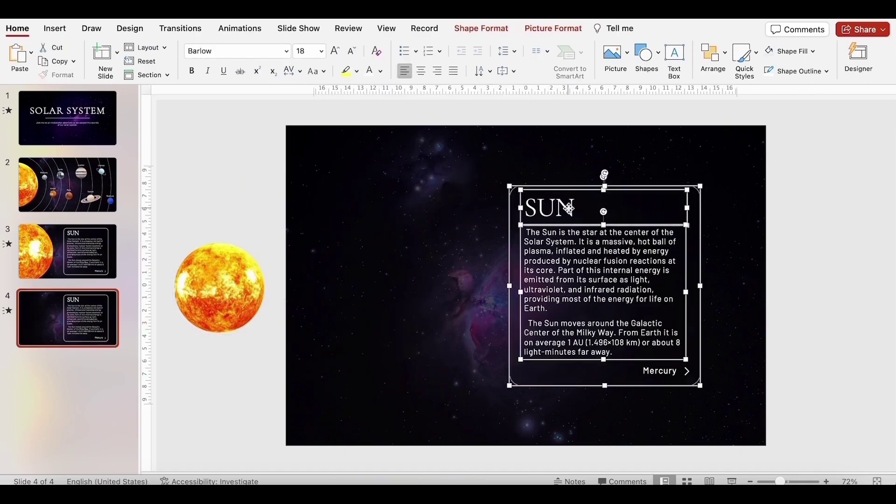
{"action": "left_click", "coordinate": [660, 371]}
{"action": "left_click_drag", "start_coordinate": [678, 226], "coordinate": [491, 226]}
Step: Turn on Gridlines and nudge the title, body, Mercury button and card slightly right
{"action": "key", "text": "Escape"}
{"action": "left_click", "coordinate": [386, 28]}
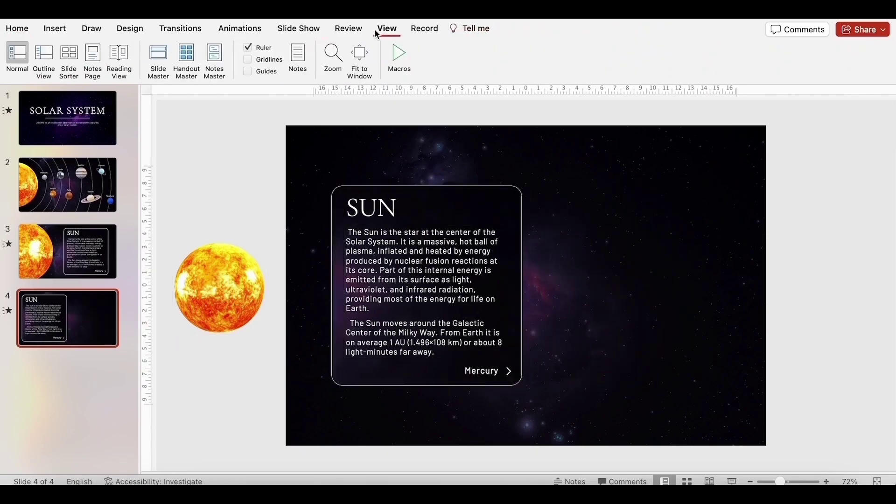
{"action": "left_click", "coordinate": [429, 195]}
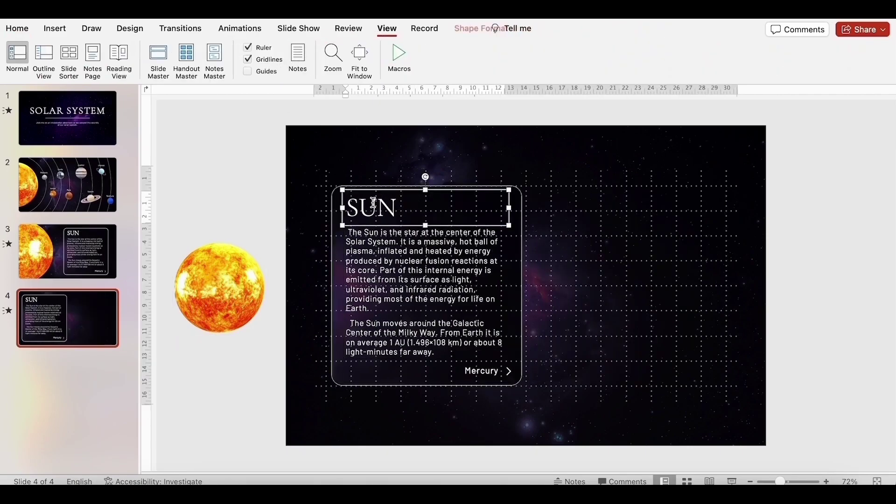
{"action": "left_click", "coordinate": [434, 253], "text": "shift"}
{"action": "left_click", "coordinate": [490, 370], "text": "shift"}
{"action": "left_click", "coordinate": [514, 311], "text": "shift"}
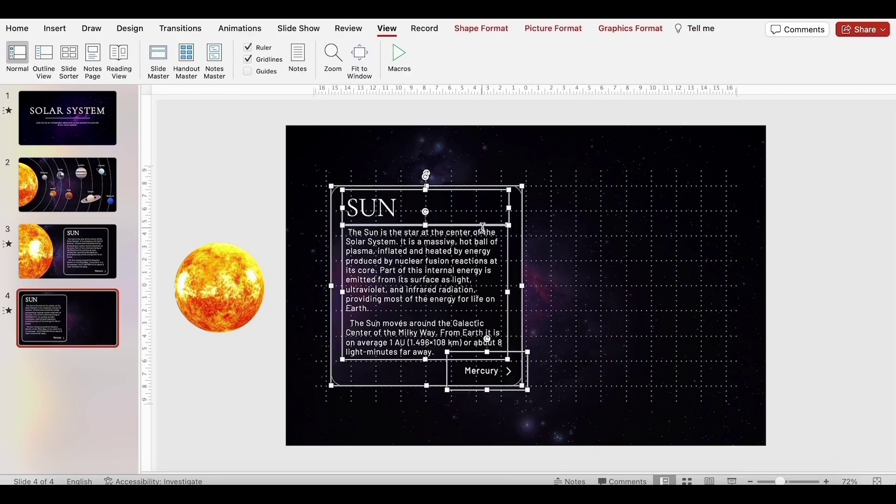
{"action": "left_click_drag", "start_coordinate": [485, 225], "coordinate": [503, 226]}
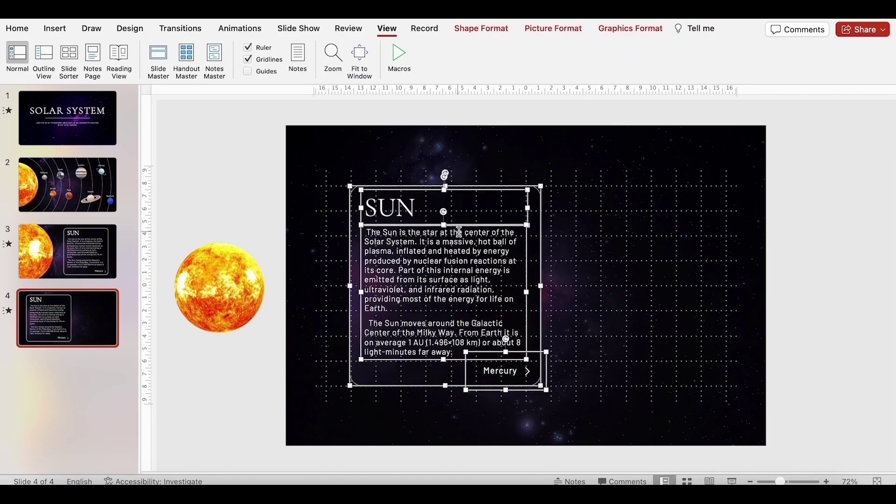
{"action": "key", "text": "Escape"}
Step: Retitle the card MERCURY and replace the body with the Mercury description, widening the box slightly
{"action": "double_click", "coordinate": [394, 205]}
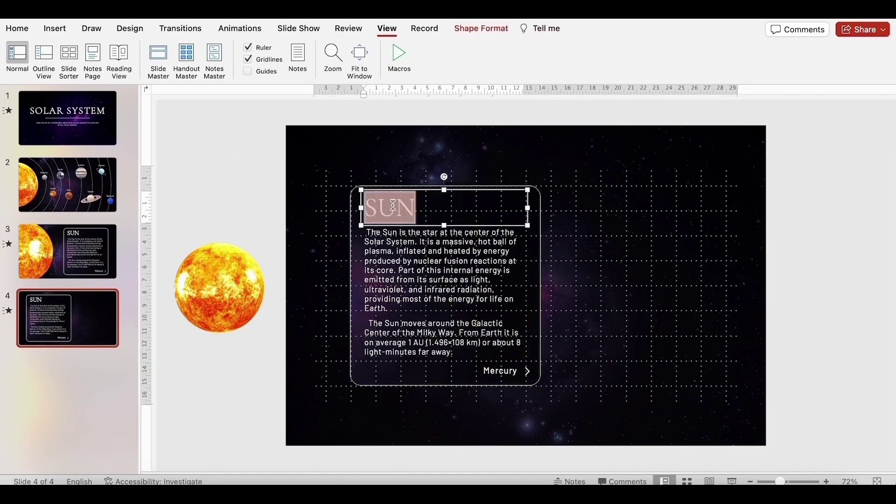
{"action": "type", "text": "MERCURY"}
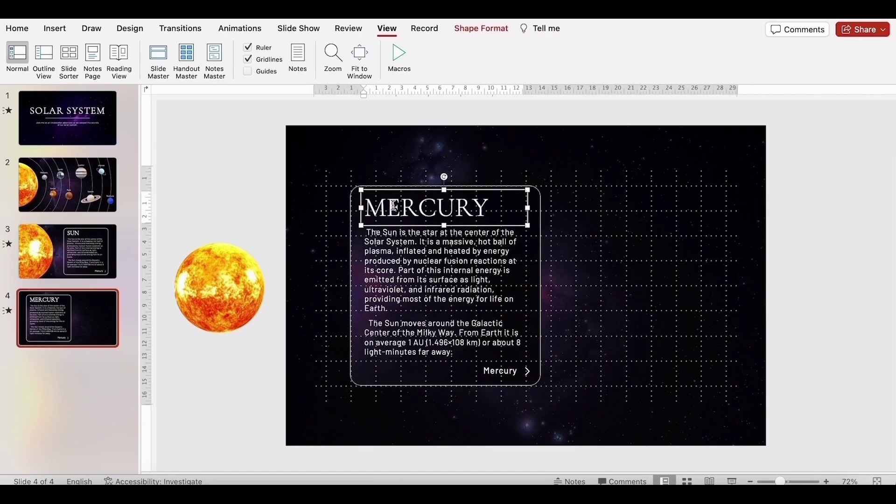
{"action": "left_click", "coordinate": [276, 191]}
{"action": "left_click", "coordinate": [411, 246]}
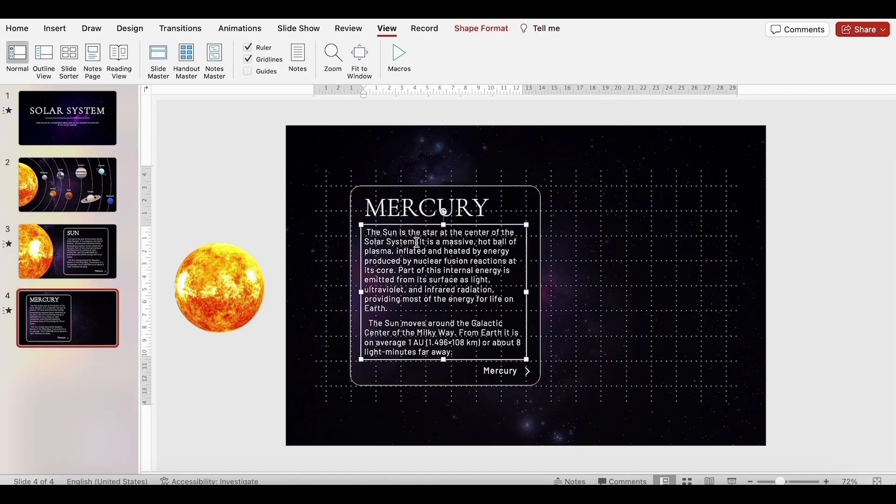
{"action": "key", "text": "super+a"}
{"action": "key", "text": "super+v"}
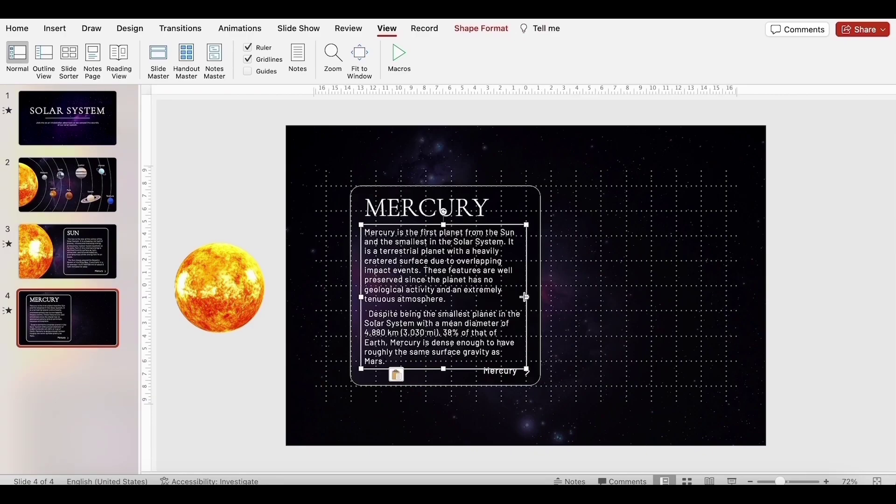
{"action": "left_click_drag", "start_coordinate": [523, 295], "coordinate": [530, 298]}
{"action": "left_click", "coordinate": [526, 370]}
Step: Hide the gridlines and duplicate the Mercury link just below the original
{"action": "key", "text": "Escape"}
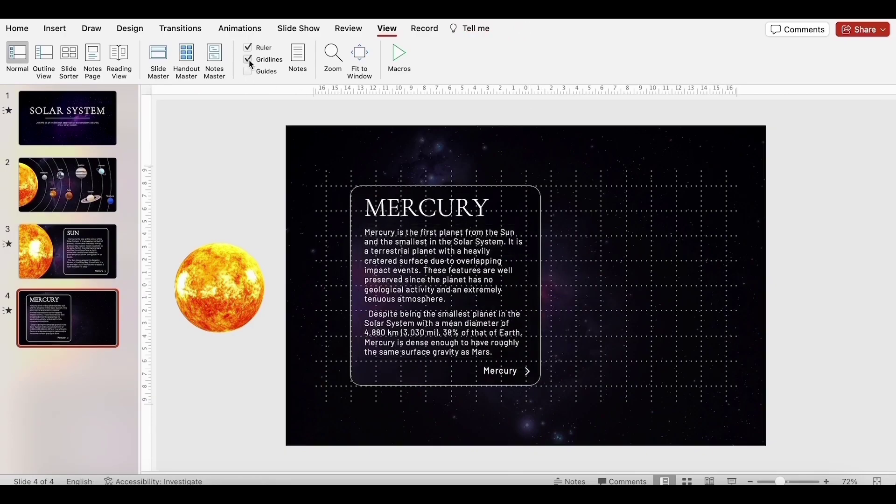
{"action": "left_click", "coordinate": [249, 60]}
{"action": "left_click", "coordinate": [518, 386]}
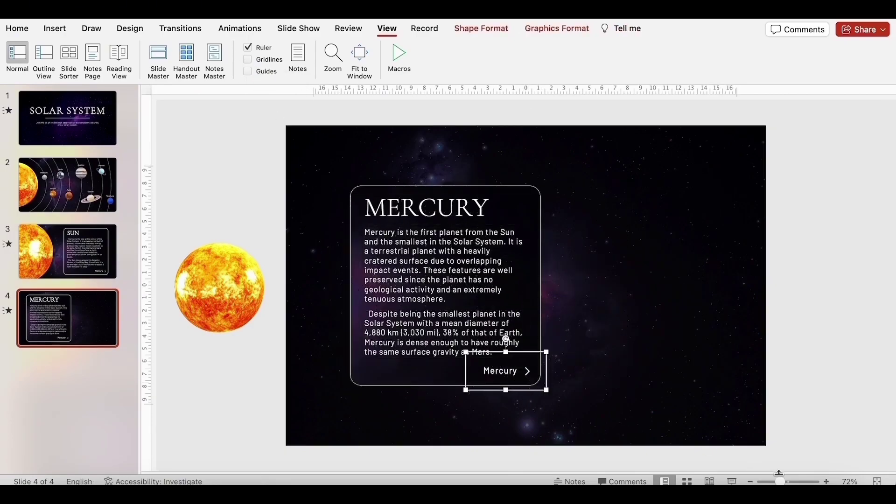
{"action": "left_click_drag", "start_coordinate": [779, 481], "coordinate": [796, 481]}
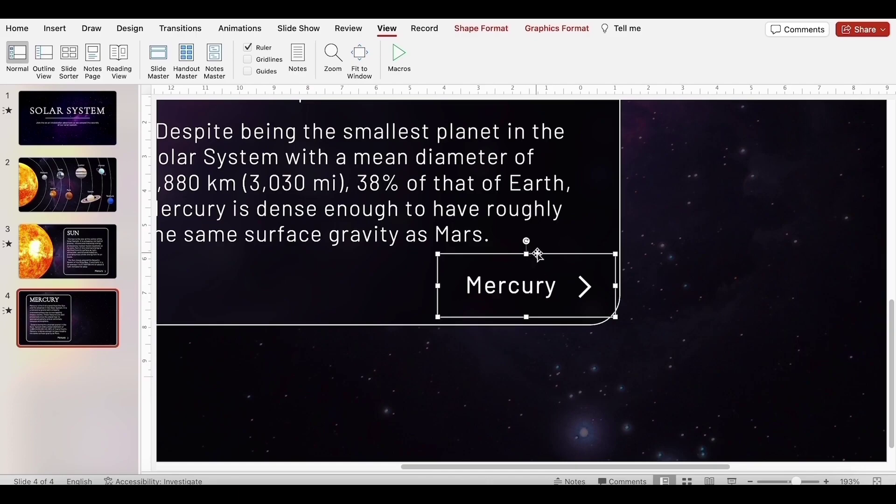
{"action": "left_click_drag", "start_coordinate": [536, 254], "coordinate": [537, 355]}
Step: In the copied link, put the arrow left of a left-aligned label and flip it to point left
{"action": "left_click", "coordinate": [585, 384]}
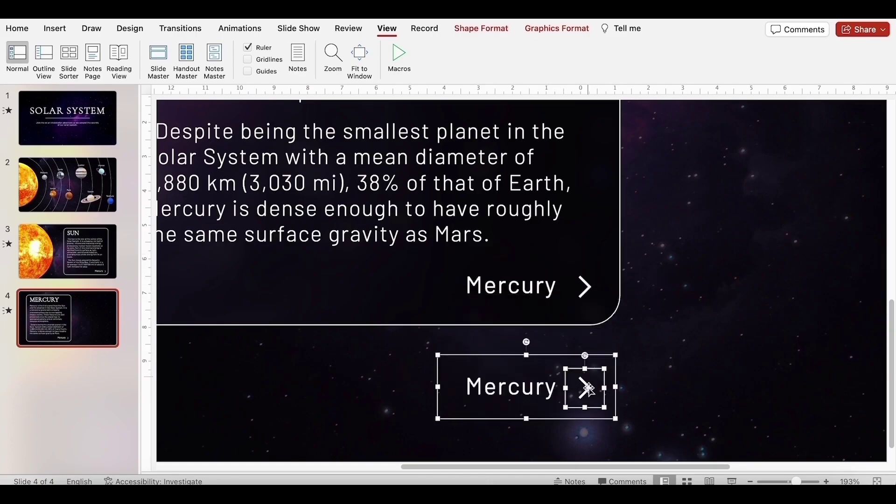
{"action": "left_click_drag", "start_coordinate": [585, 384], "coordinate": [461, 385]}
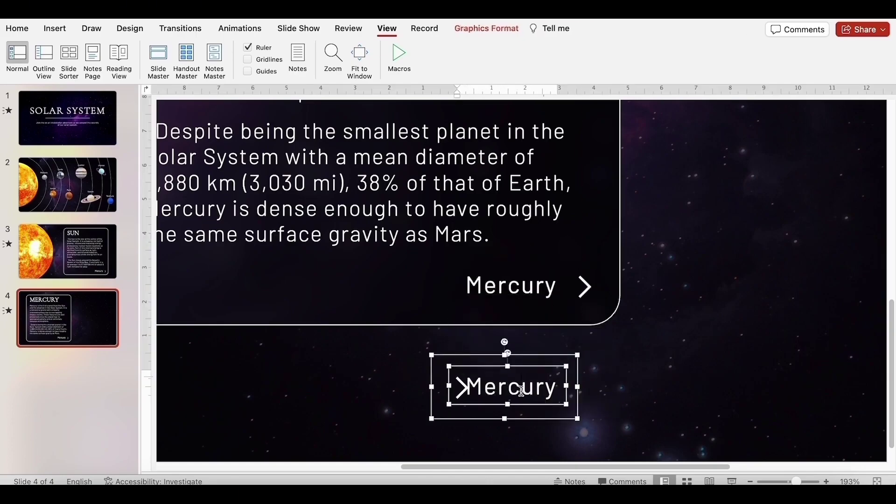
{"action": "left_click", "coordinate": [528, 370]}
{"action": "left_click_drag", "start_coordinate": [527, 370], "coordinate": [548, 370]}
{"action": "left_click", "coordinate": [519, 386]}
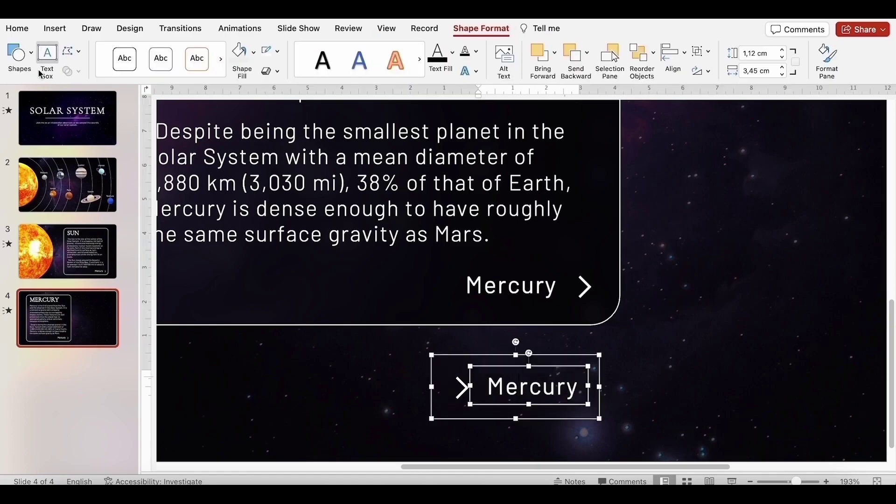
{"action": "left_click", "coordinate": [24, 31]}
{"action": "left_click", "coordinate": [404, 70]}
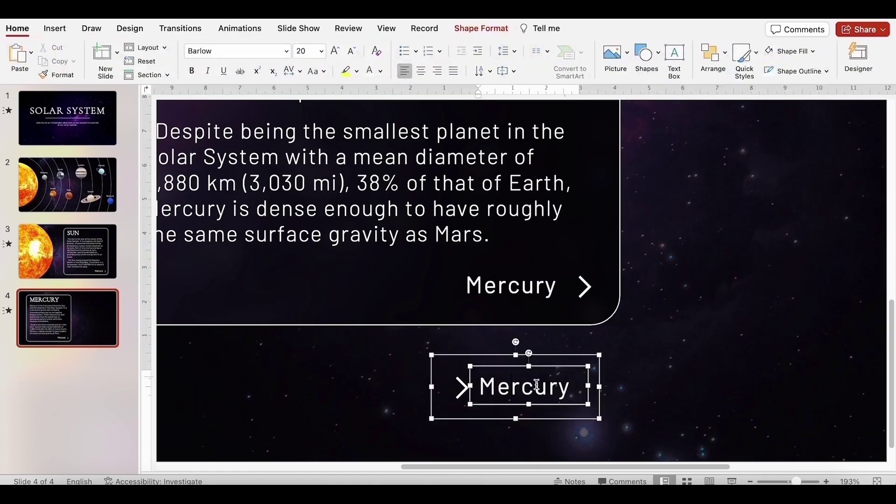
{"action": "left_click_drag", "start_coordinate": [557, 367], "coordinate": [558, 369]}
{"action": "left_click", "coordinate": [462, 385]}
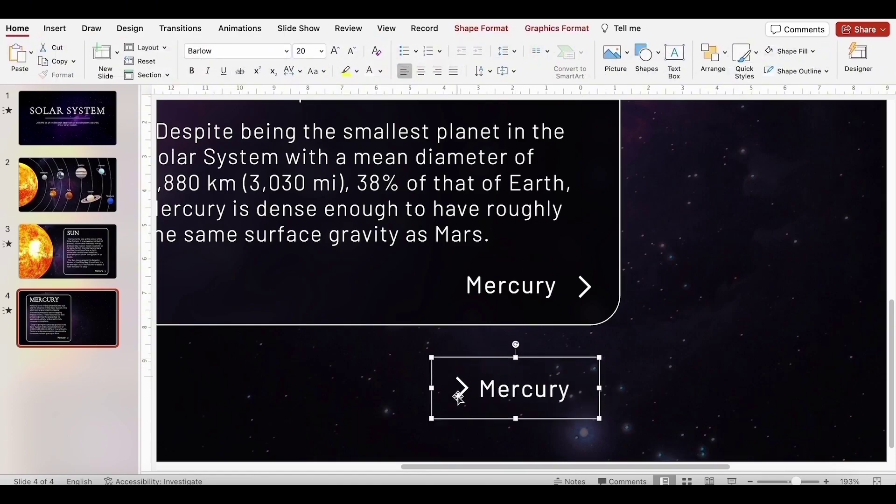
{"action": "left_click_drag", "start_coordinate": [462, 353], "coordinate": [460, 404]}
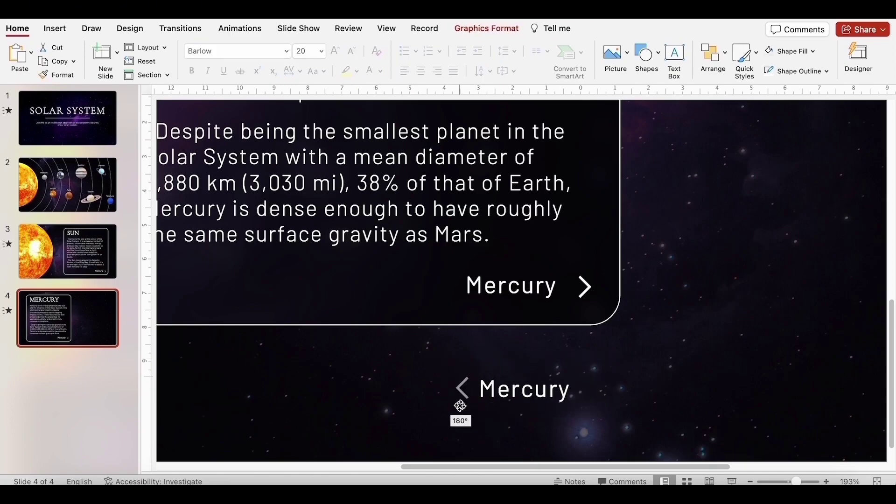
Step: Relabel the copied link 'Sun' and the original link 'Venus'
{"action": "left_click", "coordinate": [532, 393]}
{"action": "double_click", "coordinate": [532, 393]}
{"action": "type", "text": "Sun"}
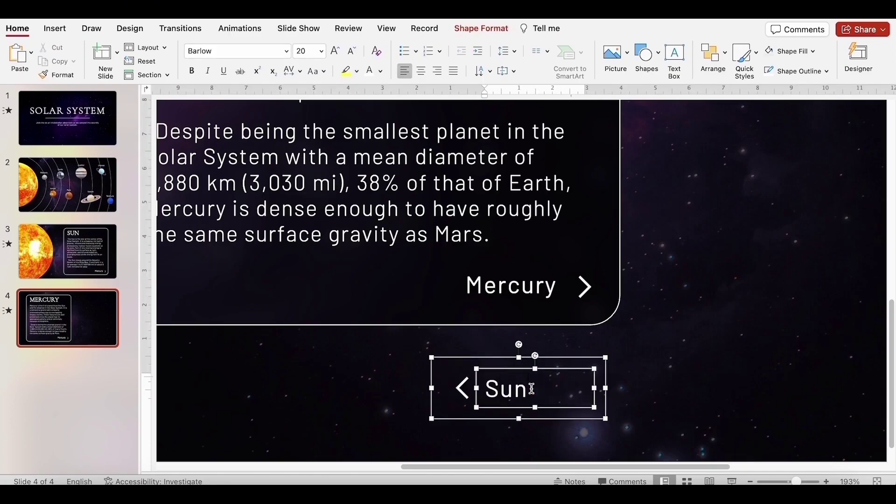
{"action": "left_click", "coordinate": [671, 345]}
{"action": "double_click", "coordinate": [525, 287]}
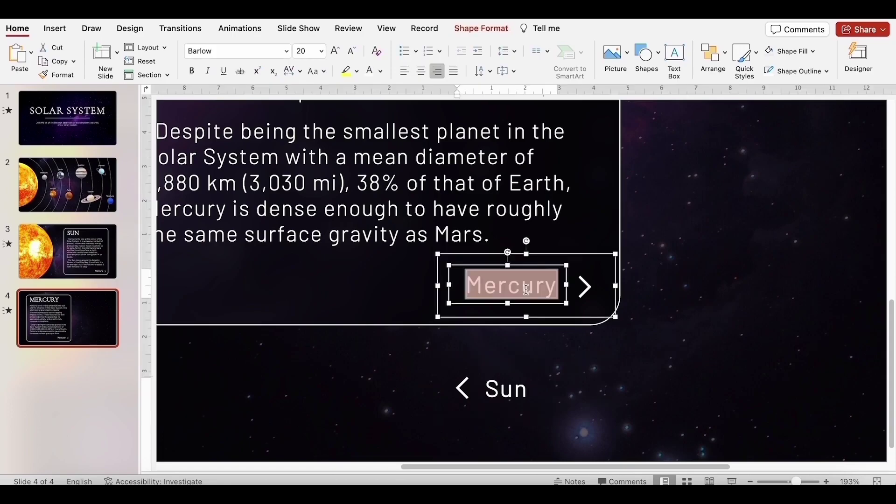
{"action": "type", "text": "Venus"}
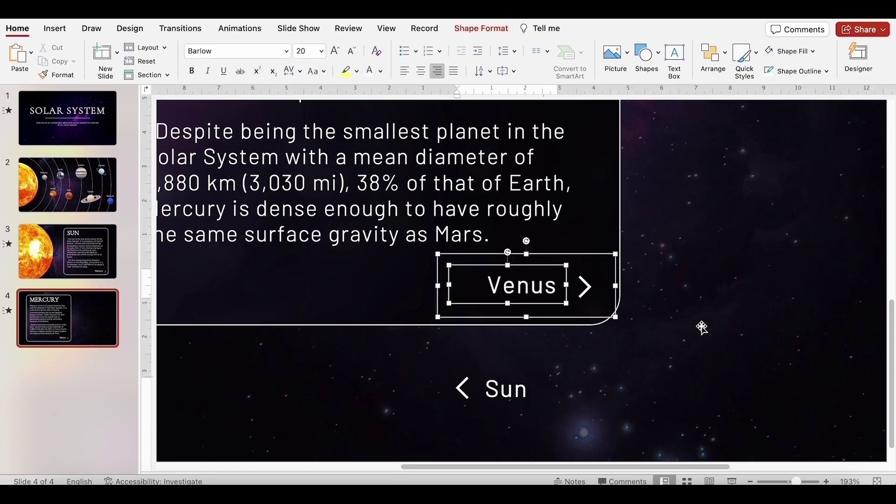
{"action": "left_click", "coordinate": [563, 437]}
Step: Move the Sun back link up into position inside the card
{"action": "left_click", "coordinate": [511, 390]}
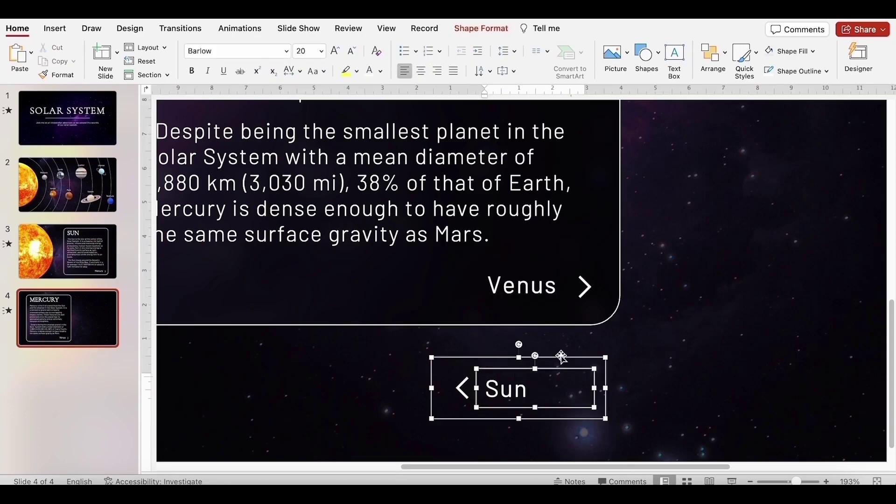
{"action": "left_click_drag", "start_coordinate": [568, 356], "coordinate": [371, 263]}
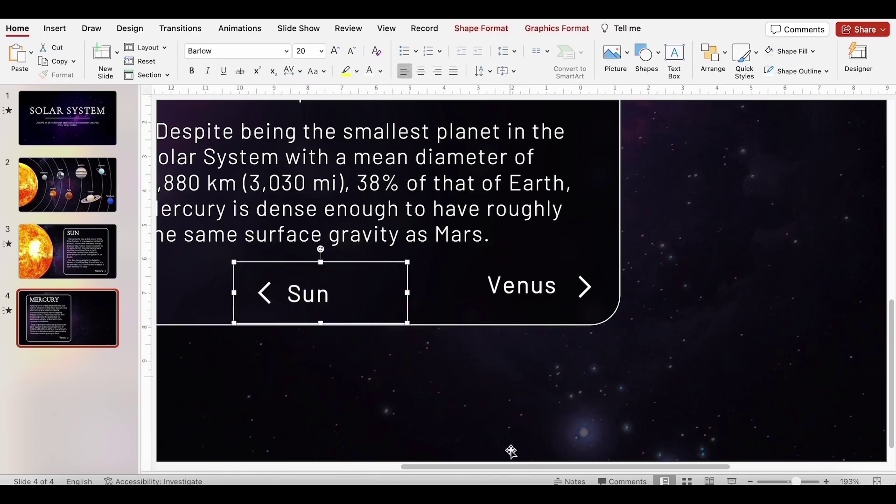
{"action": "left_click_drag", "start_coordinate": [510, 467], "coordinate": [443, 466]}
{"action": "left_click_drag", "start_coordinate": [516, 254], "coordinate": [392, 247]}
{"action": "scroll", "coordinate": [540, 344], "scroll_direction": "down", "scroll_amount": 5}
Step: Crop the blurred galaxy card picture, sliding the image right so the glow sits behind the text
{"action": "left_click", "coordinate": [601, 188]}
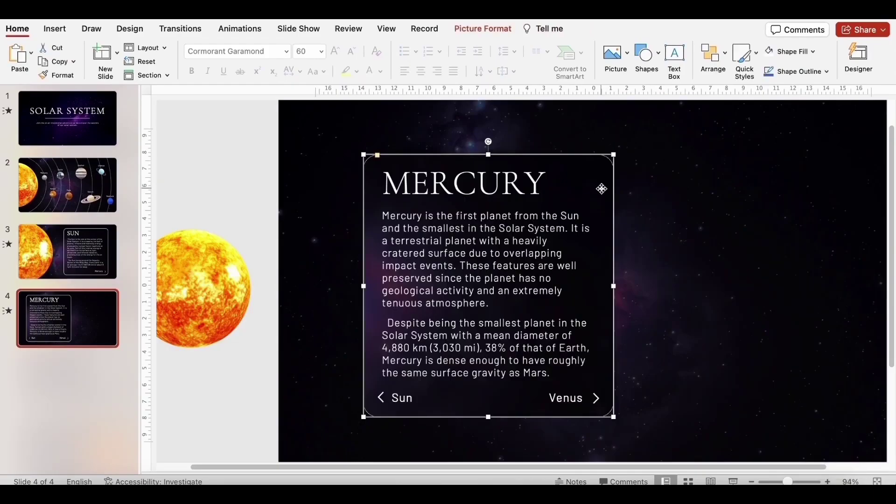
{"action": "left_click", "coordinate": [481, 30]}
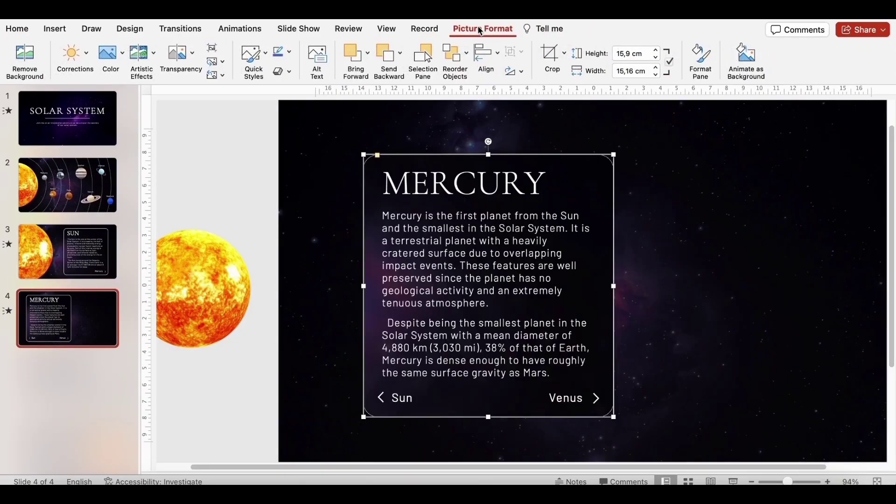
{"action": "left_click", "coordinate": [549, 55]}
{"action": "left_click_drag", "start_coordinate": [555, 212], "coordinate": [734, 220]}
{"action": "left_click_drag", "start_coordinate": [459, 220], "coordinate": [496, 222]}
{"action": "left_click", "coordinate": [265, 196]}
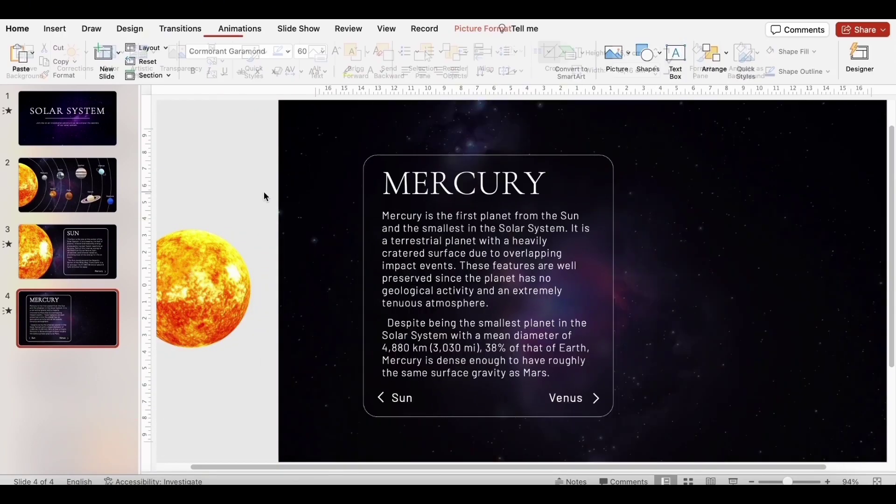
{"action": "scroll", "coordinate": [771, 400], "scroll_direction": "down", "scroll_amount": 2}
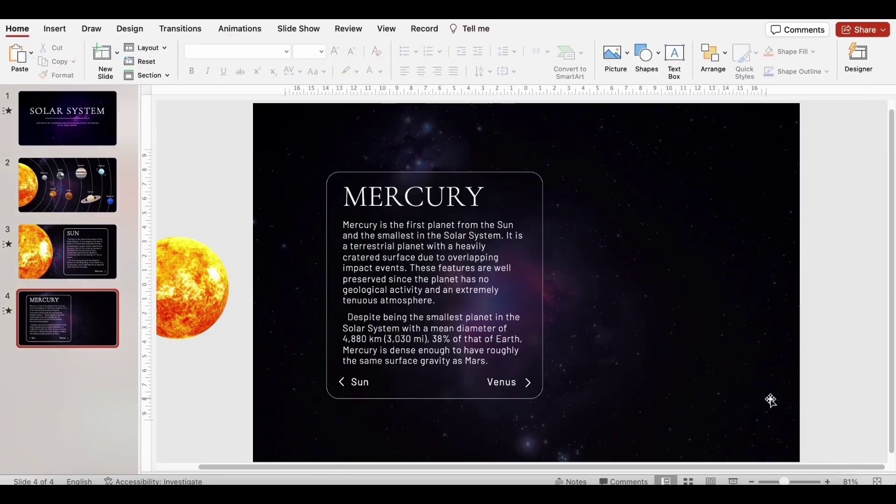
Step: Search the online 3D models for 'mercury' and insert the grey Mercury planet
{"action": "left_click", "coordinate": [56, 29]}
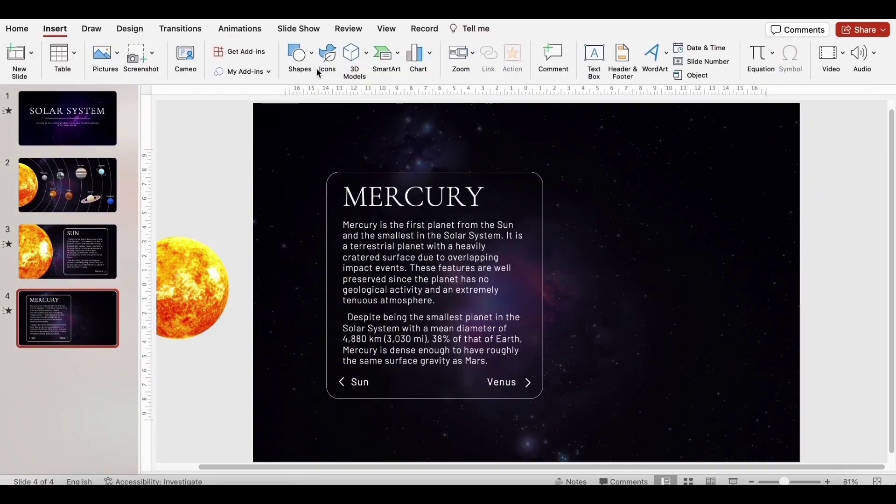
{"action": "left_click", "coordinate": [350, 57]}
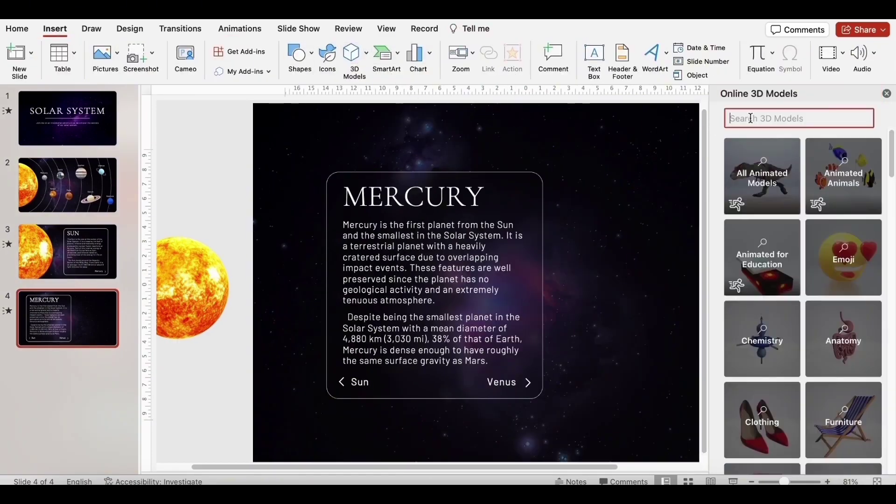
{"action": "type", "text": "mercury"}
{"action": "key", "text": "Return"}
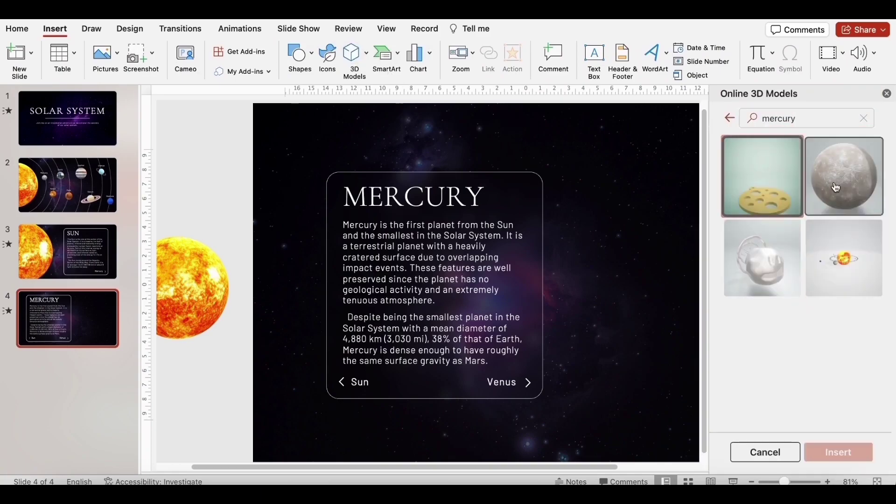
{"action": "left_click", "coordinate": [838, 188]}
{"action": "left_click", "coordinate": [833, 455]}
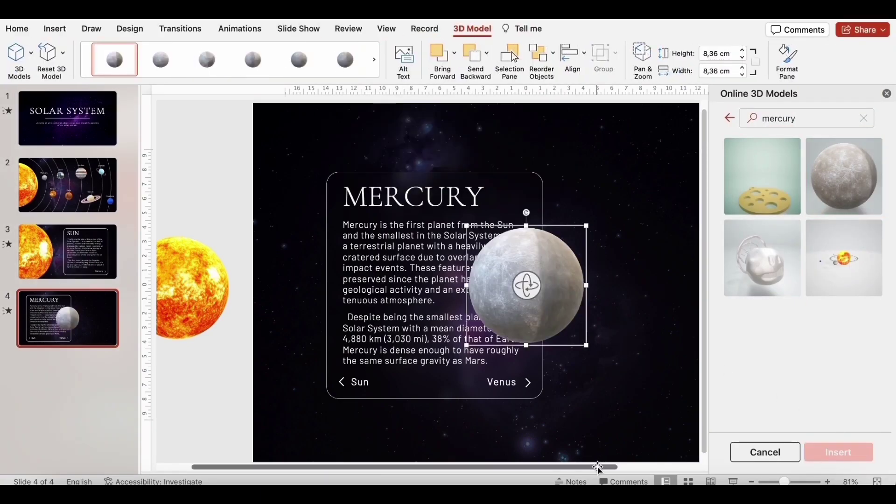
Step: Move the Mercury model right of the card, enlarge it, and rotate it
{"action": "scroll", "coordinate": [598, 464], "scroll_direction": "right", "scroll_amount": 5}
{"action": "left_click", "coordinate": [386, 29]}
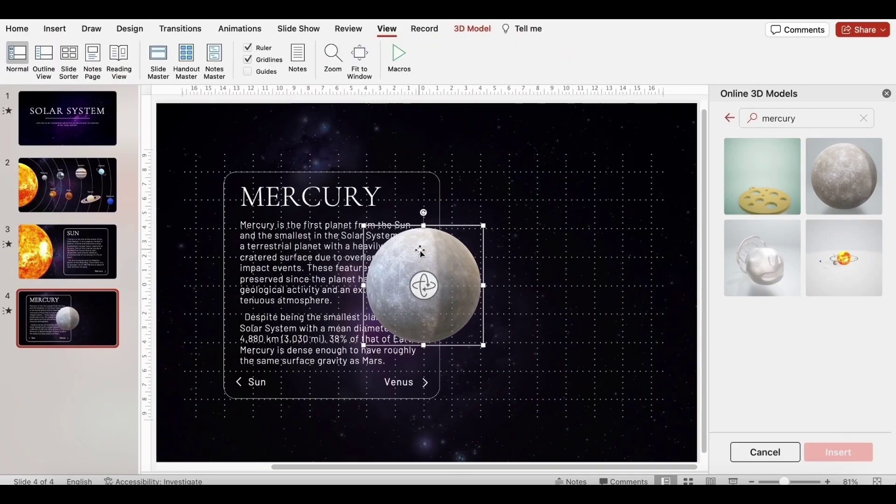
{"action": "left_click_drag", "start_coordinate": [421, 252], "coordinate": [549, 252]}
{"action": "left_click_drag", "start_coordinate": [612, 226], "coordinate": [621, 216]}
{"action": "left_click_drag", "start_coordinate": [572, 252], "coordinate": [577, 250]}
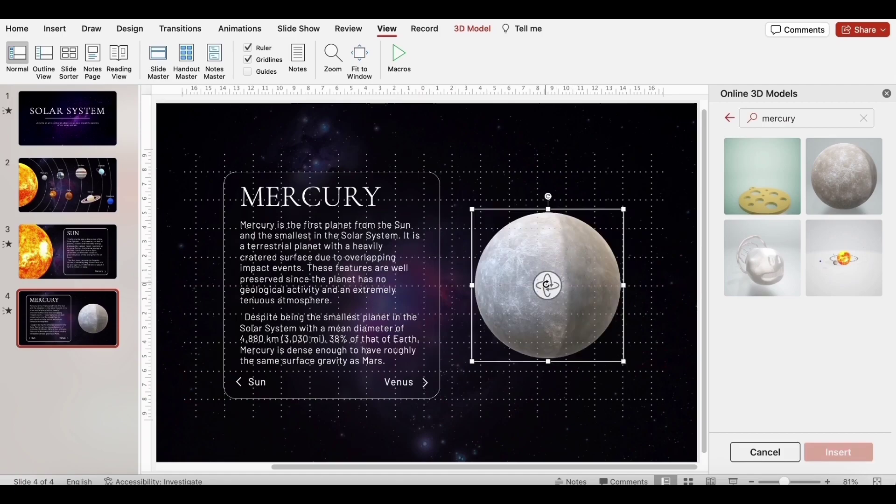
{"action": "left_click_drag", "start_coordinate": [547, 285], "coordinate": [628, 280]}
Step: Copy Mercury onto the Sun slide, shrink it to about 3.5 cm, and park it below
{"action": "key", "text": "ctrl+c"}
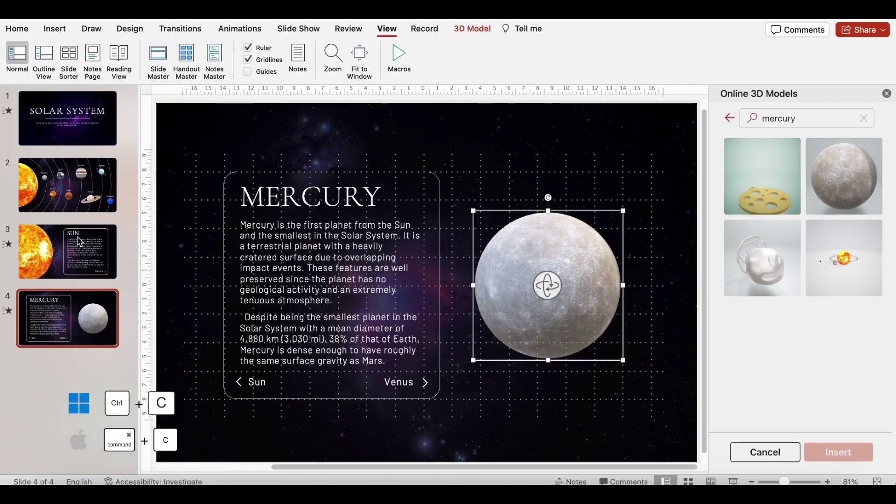
{"action": "left_click", "coordinate": [81, 242]}
{"action": "key", "text": "ctrl+v"}
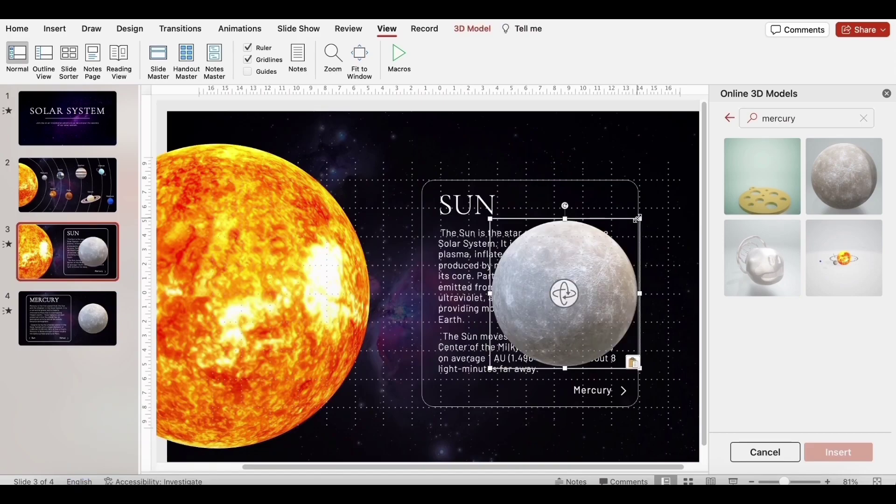
{"action": "left_click_drag", "start_coordinate": [637, 219], "coordinate": [578, 266]}
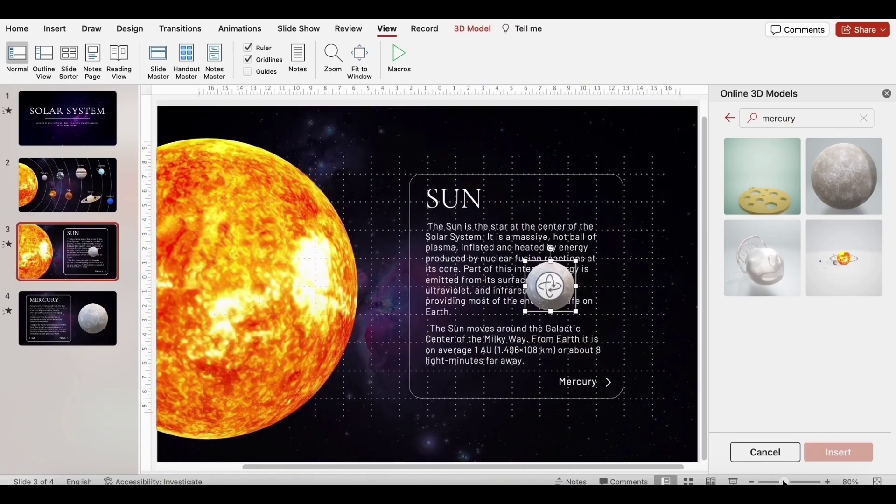
{"action": "scroll", "coordinate": [645, 418], "scroll_direction": "down", "scroll_amount": 3}
{"action": "left_click_drag", "start_coordinate": [516, 284], "coordinate": [508, 434]}
{"action": "scroll", "coordinate": [555, 412], "scroll_direction": "up", "scroll_amount": 5}
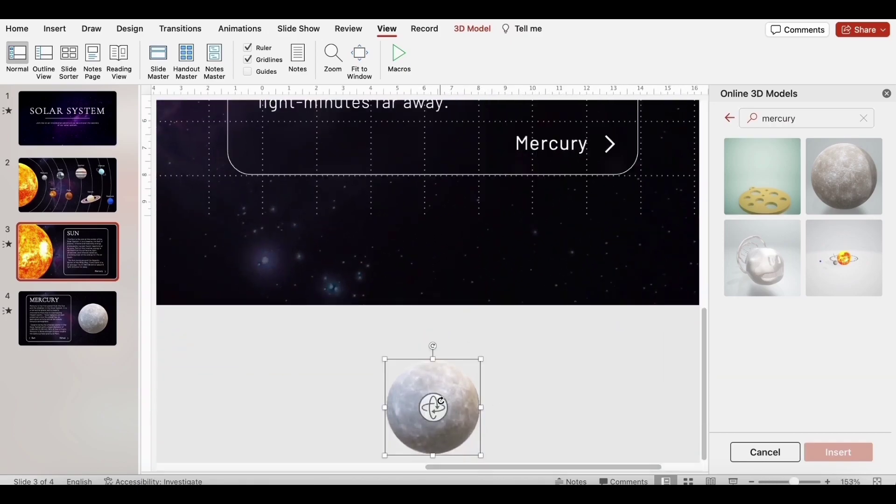
Step: Insert the orange Venus model on the Mercury slide, shrunk to 2.59 cm below the slide
{"action": "left_click", "coordinate": [91, 327]}
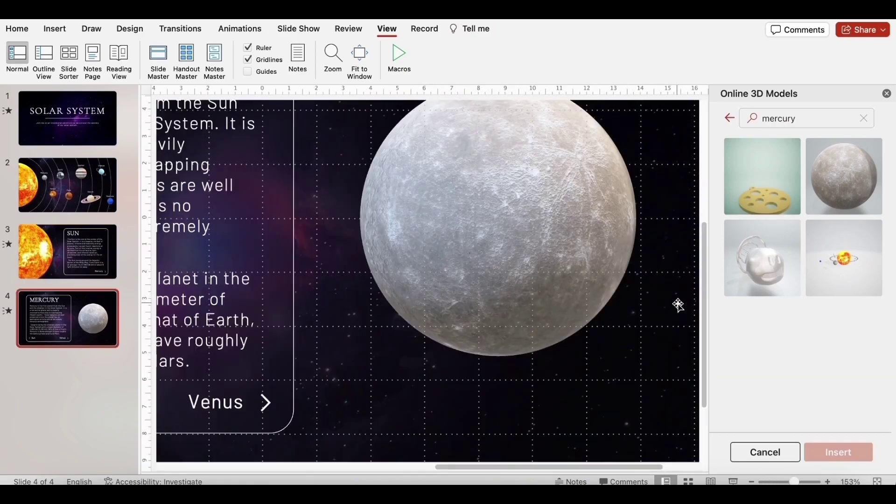
{"action": "left_click", "coordinate": [804, 115]}
{"action": "double_click", "coordinate": [805, 116]}
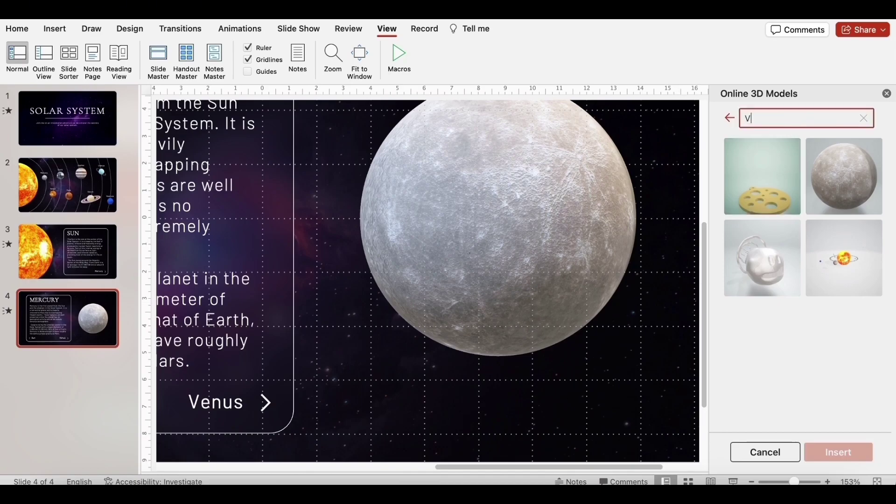
{"action": "key", "text": "Return"}
{"action": "left_click", "coordinate": [844, 177]}
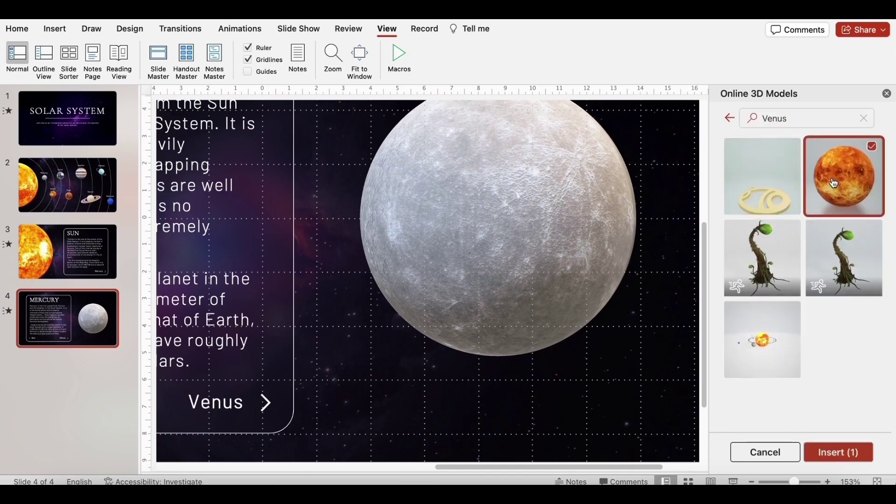
{"action": "left_click", "coordinate": [837, 452]}
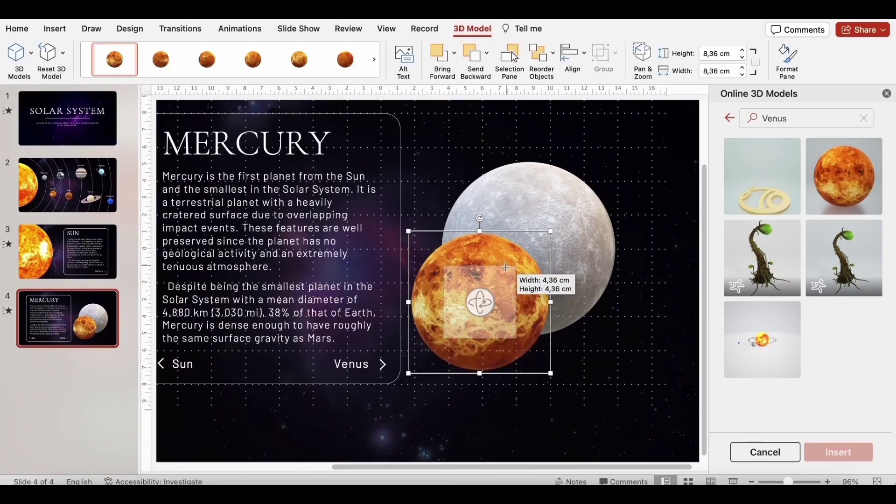
{"action": "left_click_drag", "start_coordinate": [487, 278], "coordinate": [498, 432]}
{"action": "left_click", "coordinate": [394, 372]}
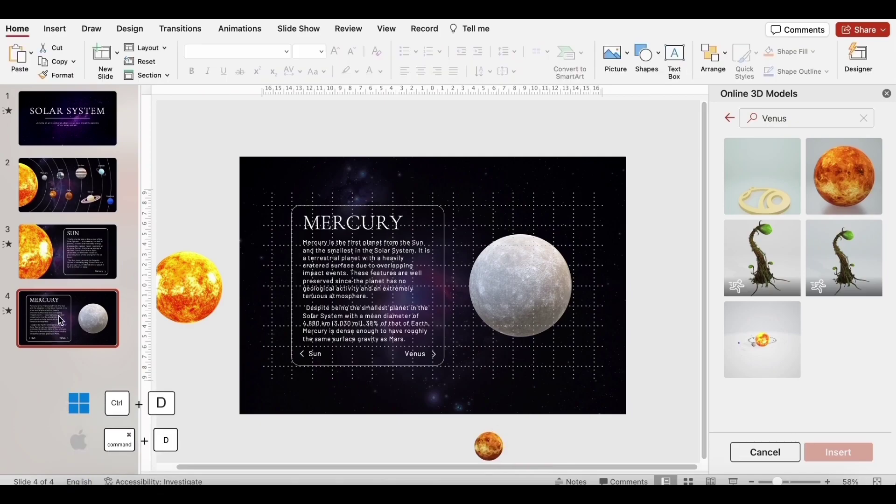
Step: Duplicate the Mercury slide and shrink Mercury to about 3.7 cm, parked above the slide
{"action": "key", "text": "ctrl+d"}
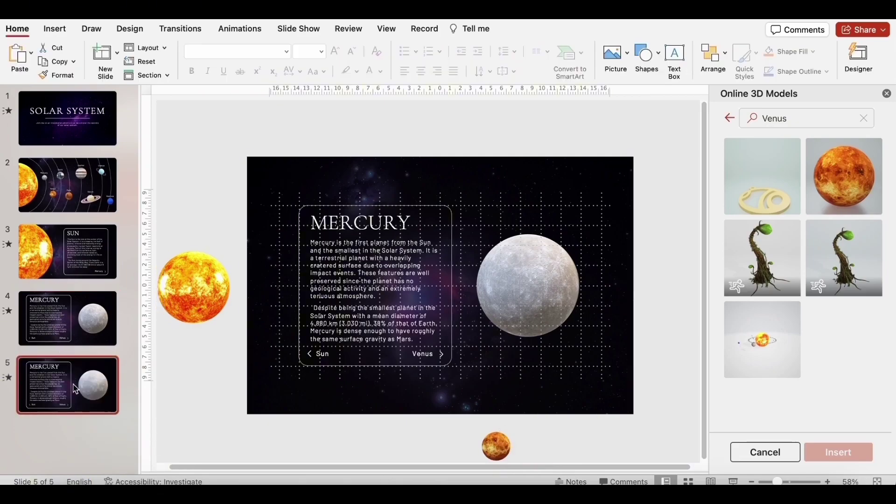
{"action": "left_click", "coordinate": [485, 321]}
{"action": "left_click_drag", "start_coordinate": [579, 229], "coordinate": [476, 120]}
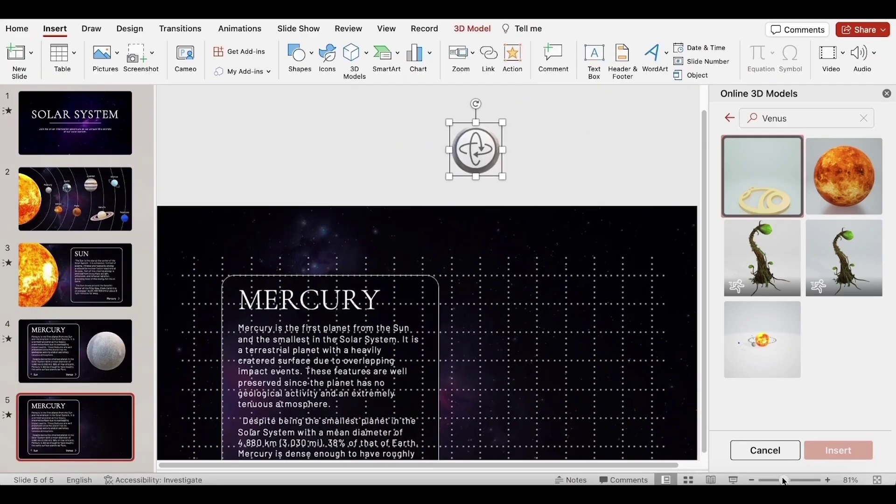
{"action": "left_click_drag", "start_coordinate": [788, 481], "coordinate": [798, 480]}
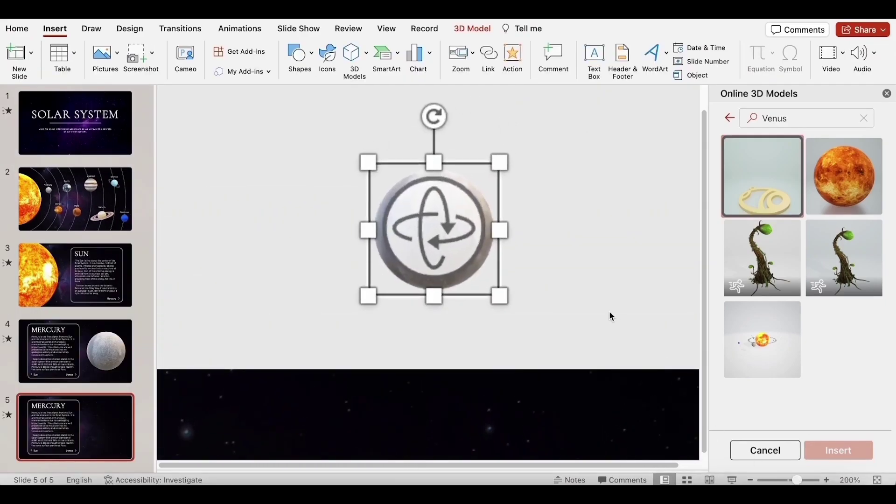
{"action": "mouse_move", "coordinate": [418, 182]}
{"action": "left_mouse_down"}
{"action": "mouse_move", "coordinate": [327, 180]}
{"action": "mouse_move", "coordinate": [411, 187]}
{"action": "left_mouse_up"}
Step: Bring Venus onto the slide's right side and rotate it to a different face
{"action": "scroll", "coordinate": [555, 206], "scroll_direction": "down", "scroll_amount": 10}
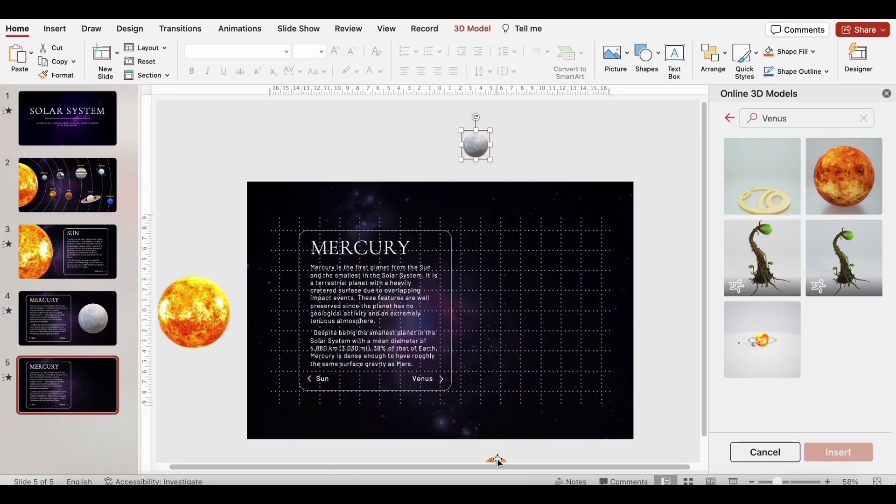
{"action": "left_click_drag", "start_coordinate": [498, 461], "coordinate": [582, 236]}
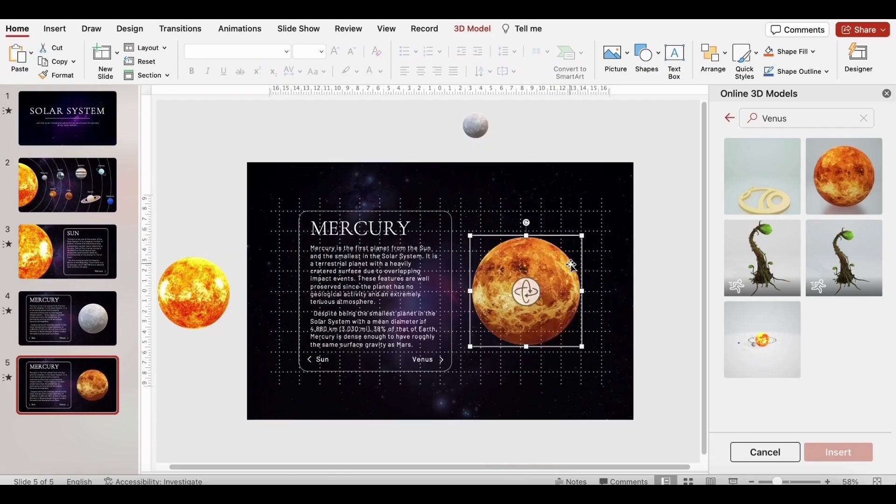
{"action": "left_click_drag", "start_coordinate": [526, 292], "coordinate": [684, 294]}
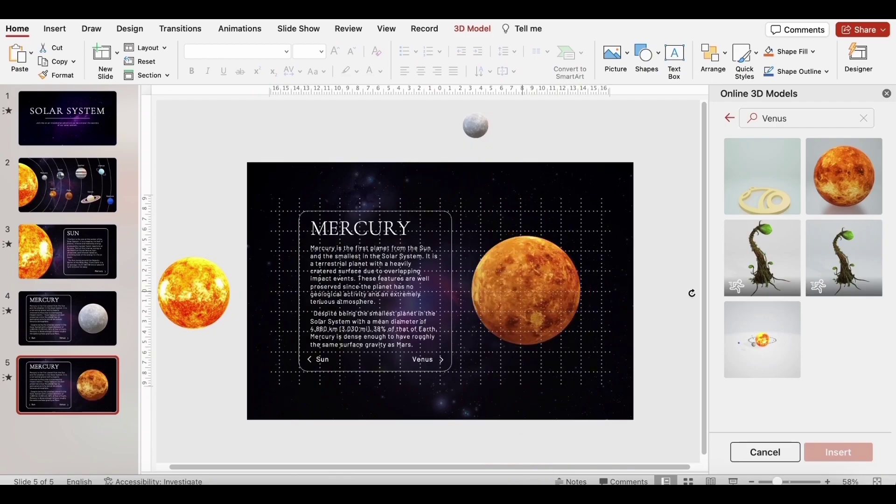
{"action": "scroll", "coordinate": [575, 294], "scroll_direction": "up", "scroll_amount": 5}
Step: Search for 'Earth', insert a globe model, and shrink it to 3.02 cm below slide 5
{"action": "double_click", "coordinate": [799, 120]}
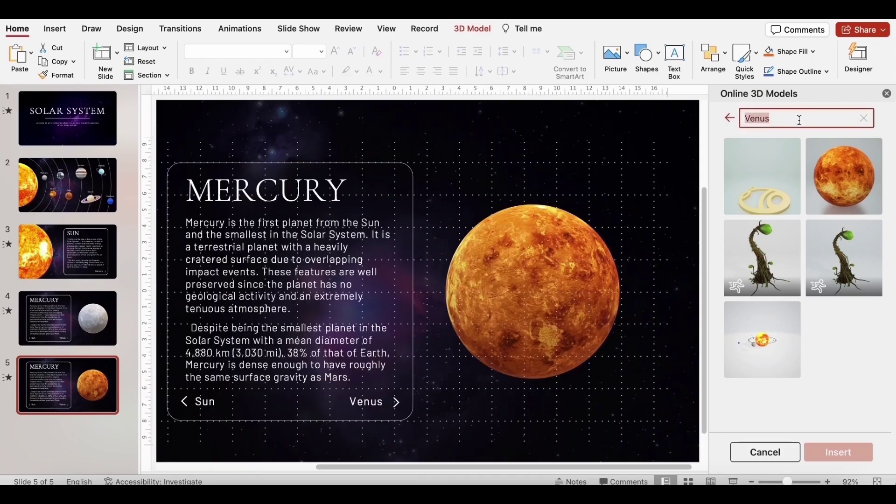
{"action": "key", "text": "Return"}
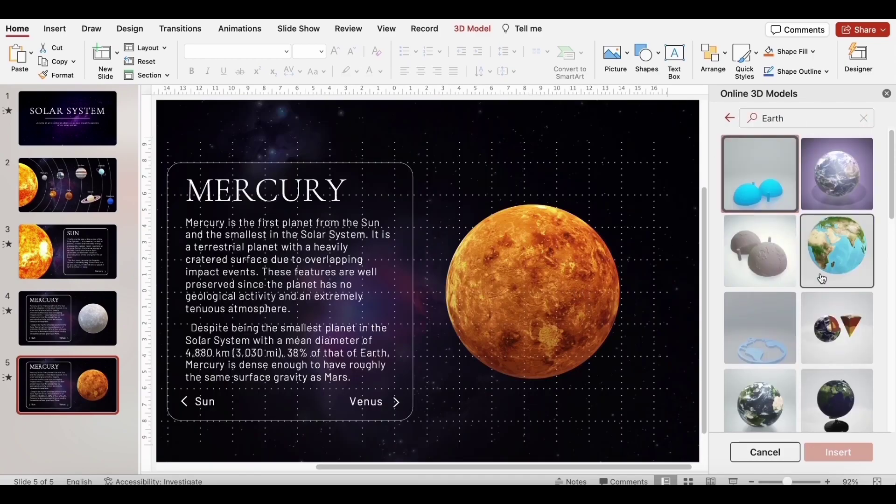
{"action": "scroll", "coordinate": [805, 262], "scroll_direction": "down", "scroll_amount": 3}
{"action": "left_click", "coordinate": [788, 249]}
{"action": "left_click", "coordinate": [836, 451]}
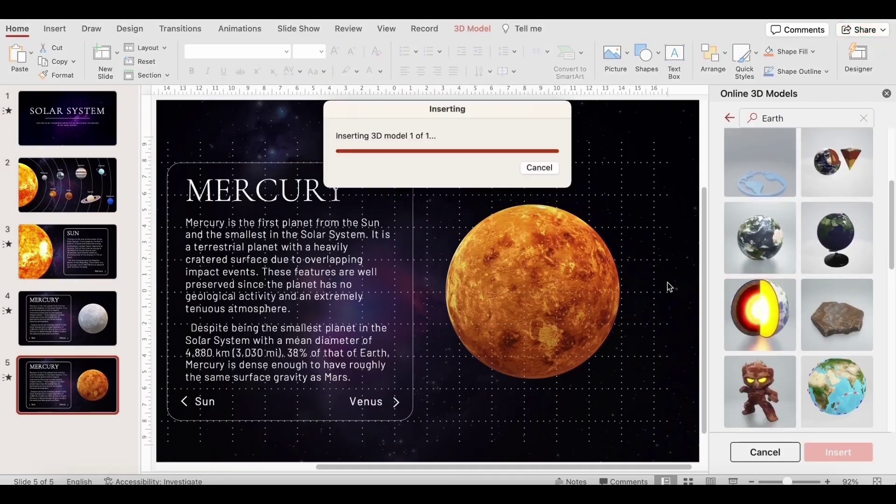
{"action": "left_click_drag", "start_coordinate": [547, 307], "coordinate": [473, 428]}
{"action": "scroll", "coordinate": [636, 422], "scroll_direction": "down", "scroll_amount": 5}
{"action": "scroll", "coordinate": [471, 428], "scroll_direction": "up", "scroll_amount": 5}
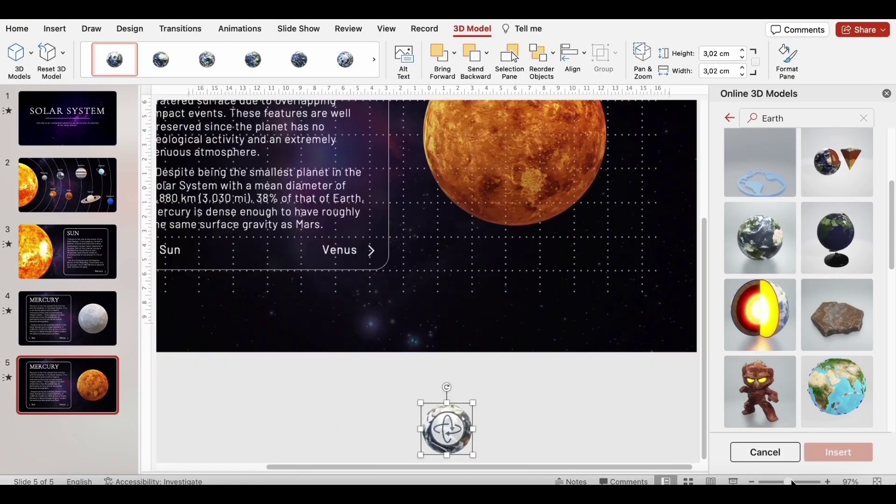
Step: Retitle the slide VENUS and paste the Venus description over the Mercury text
{"action": "left_click", "coordinate": [350, 424]}
{"action": "scroll", "coordinate": [350, 424], "scroll_direction": "up", "scroll_amount": 5}
{"action": "scroll", "coordinate": [350, 424], "scroll_direction": "left", "scroll_amount": 3}
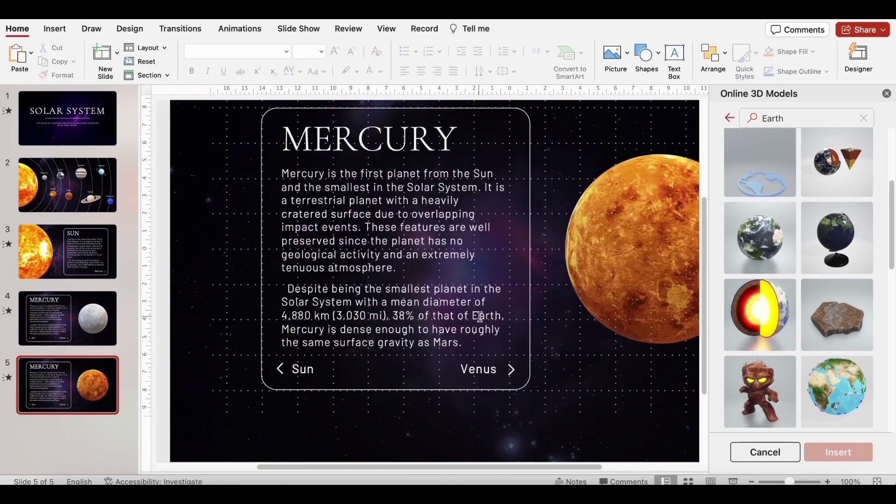
{"action": "double_click", "coordinate": [393, 166]}
{"action": "type", "text": "VENUS"}
{"action": "left_click", "coordinate": [448, 364]}
{"action": "key", "text": "super+Tab"}
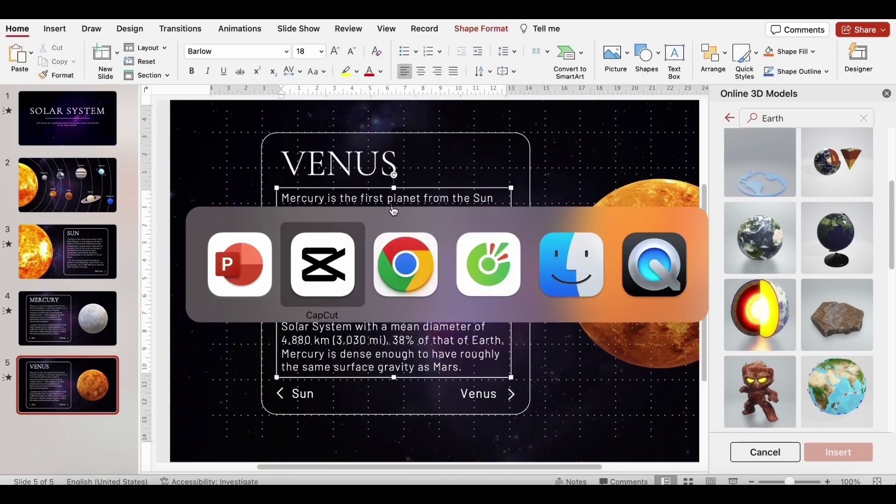
{"action": "key", "text": "super+a"}
{"action": "key", "text": "super+v"}
Step: Relabel the navigation links as Earth and Mercury, then duplicate the Venus slide
{"action": "double_click", "coordinate": [477, 394]}
{"action": "type", "text": "Earth"}
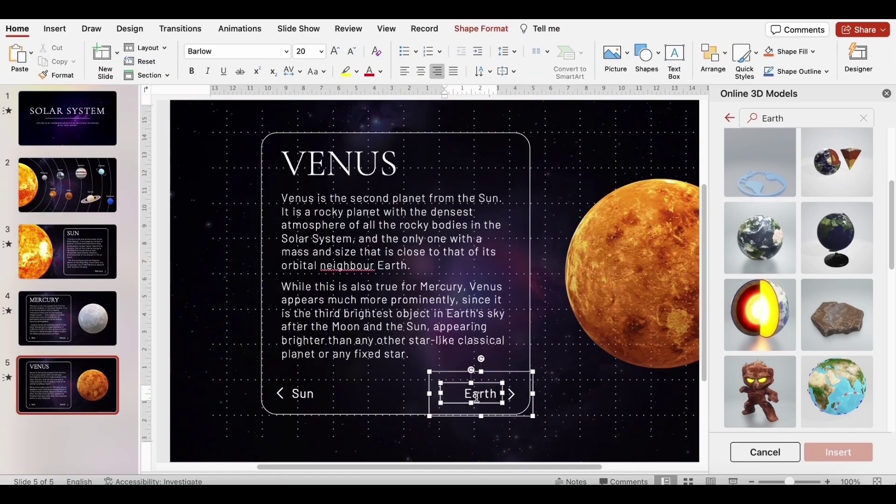
{"action": "double_click", "coordinate": [303, 393]}
{"action": "type", "text": "Mercury"}
{"action": "left_click", "coordinate": [213, 355]}
{"action": "scroll", "coordinate": [212, 354], "scroll_direction": "down", "scroll_amount": 5}
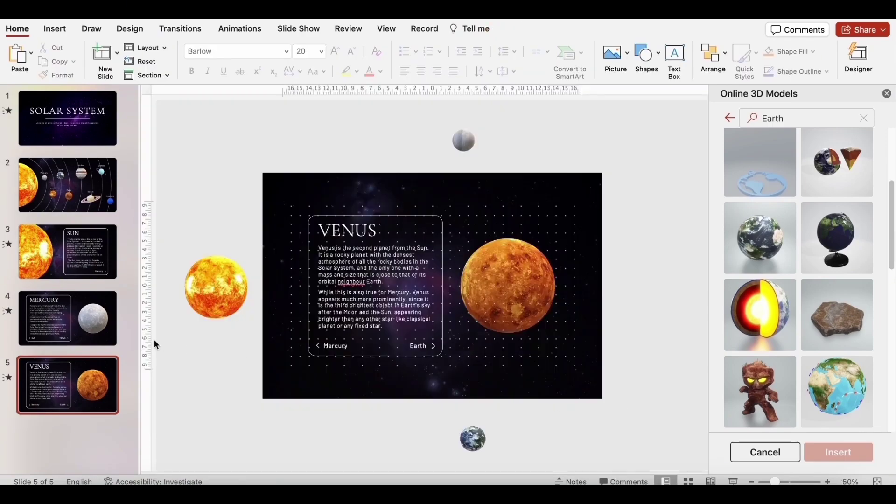
{"action": "left_click", "coordinate": [131, 354]}
{"action": "key", "text": "super+d"}
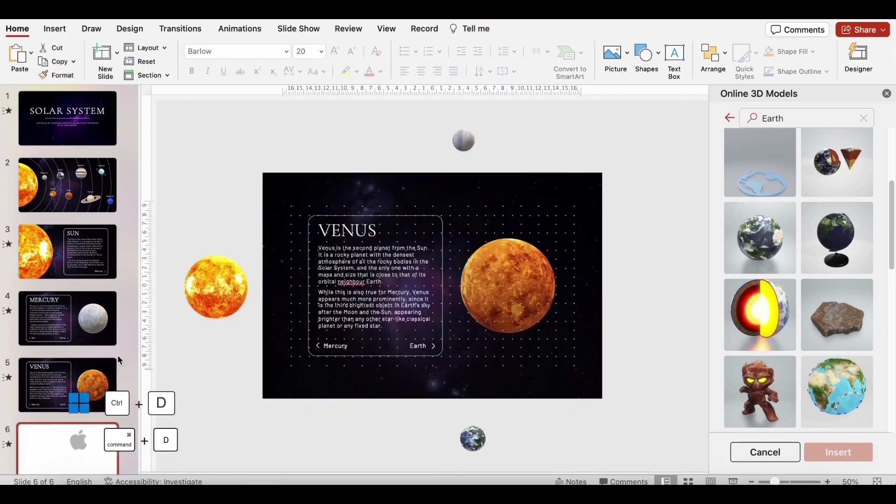
Step: Delete the empty placeholder and shrink Venus, parking it above slide 6
{"action": "left_click", "coordinate": [619, 352]}
{"action": "key", "text": "Delete"}
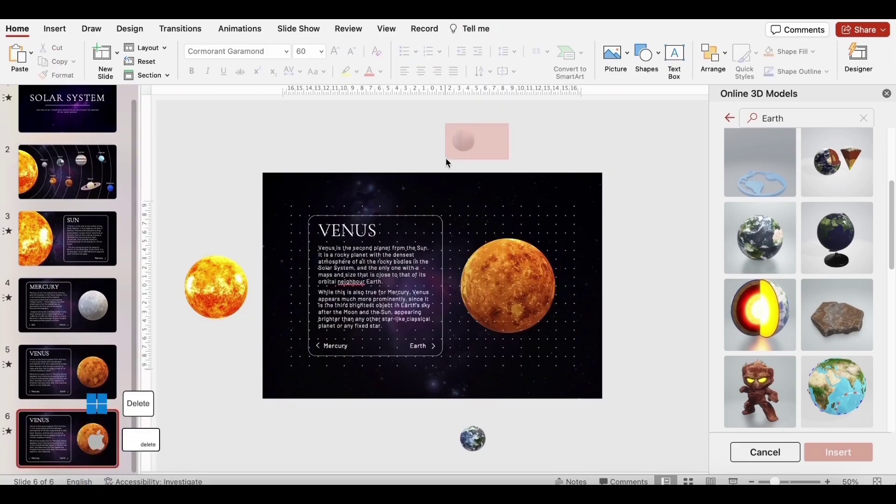
{"action": "left_click", "coordinate": [548, 252]}
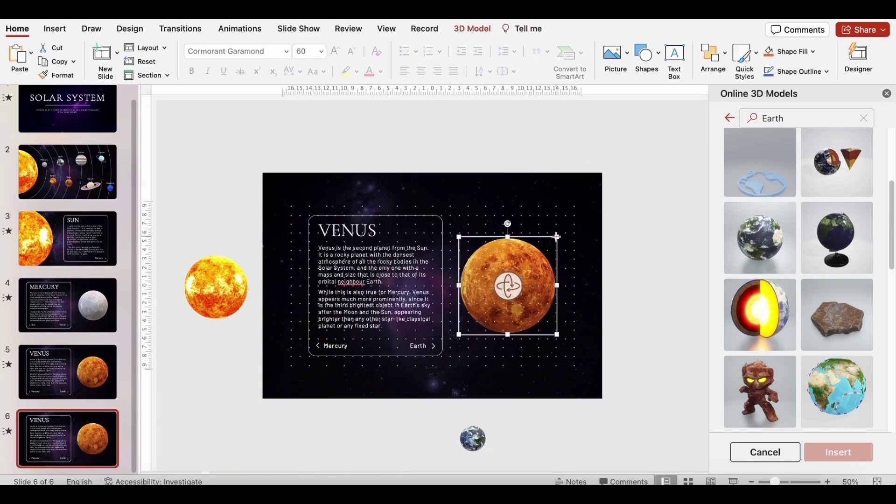
{"action": "left_click_drag", "start_coordinate": [557, 236], "coordinate": [479, 140]}
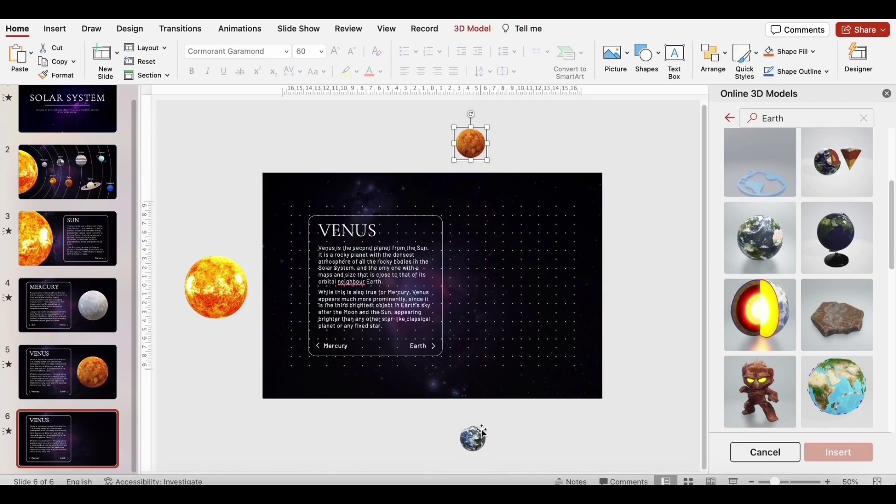
Step: Bring Earth onto the slide's right side and rotate it to show different continents
{"action": "left_click_drag", "start_coordinate": [483, 433], "coordinate": [558, 235]}
{"action": "left_click_drag", "start_coordinate": [566, 286], "coordinate": [690, 294]}
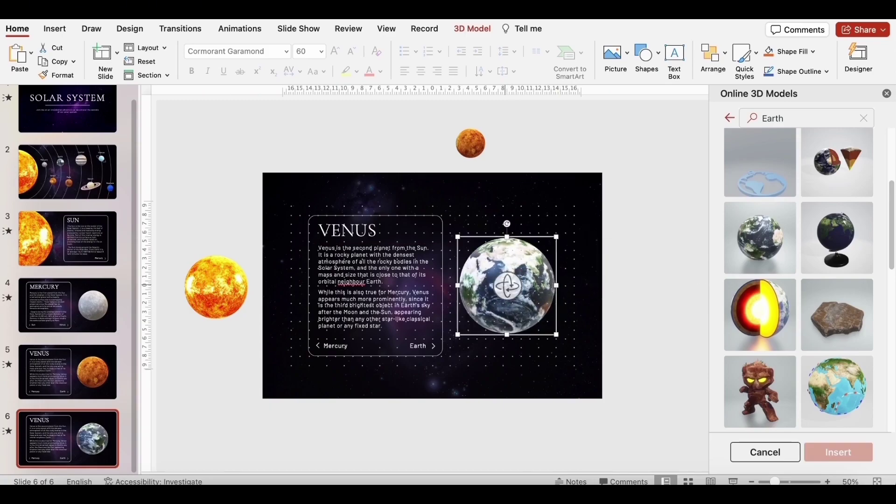
{"action": "left_click", "coordinate": [624, 304]}
{"action": "left_click", "coordinate": [470, 143]}
{"action": "scroll", "coordinate": [470, 144], "scroll_direction": "up", "scroll_amount": 5}
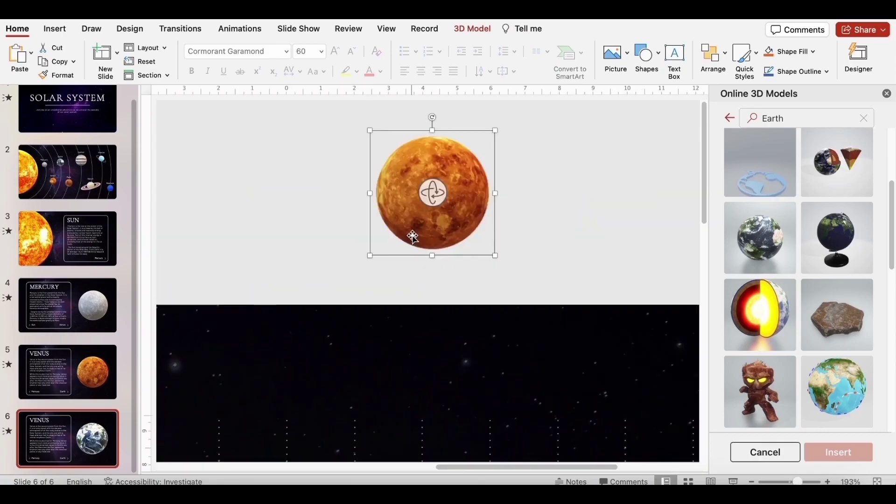
{"action": "left_click_drag", "start_coordinate": [796, 481], "coordinate": [785, 482]}
Step: Insert a Mars model from the online library, shrunk to about 3 cm below slide 6
{"action": "left_click", "coordinate": [787, 116]}
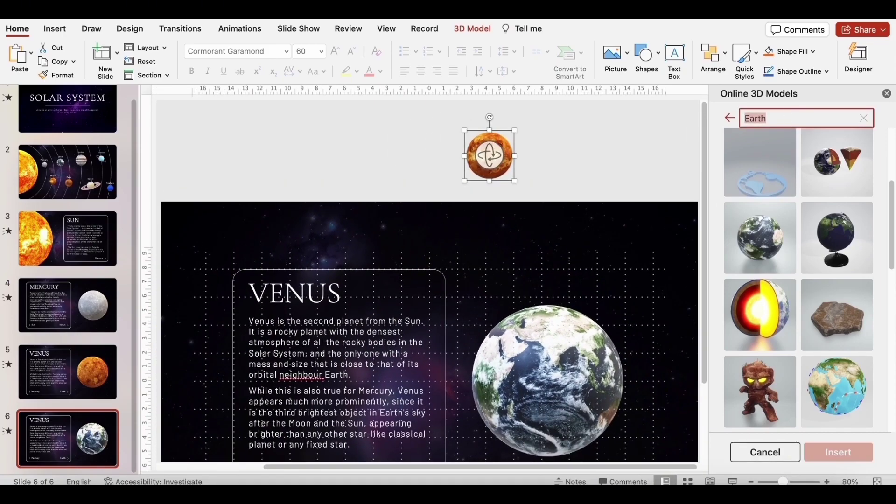
{"action": "key", "text": "Return"}
{"action": "left_click", "coordinate": [843, 176]}
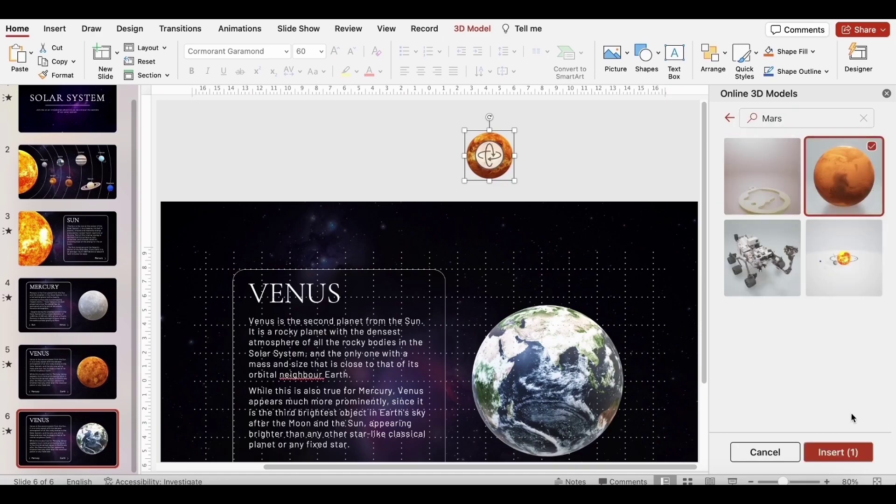
{"action": "left_click", "coordinate": [842, 446]}
{"action": "left_click_drag", "start_coordinate": [487, 303], "coordinate": [451, 340]}
{"action": "scroll", "coordinate": [708, 240], "scroll_direction": "down", "scroll_amount": 3}
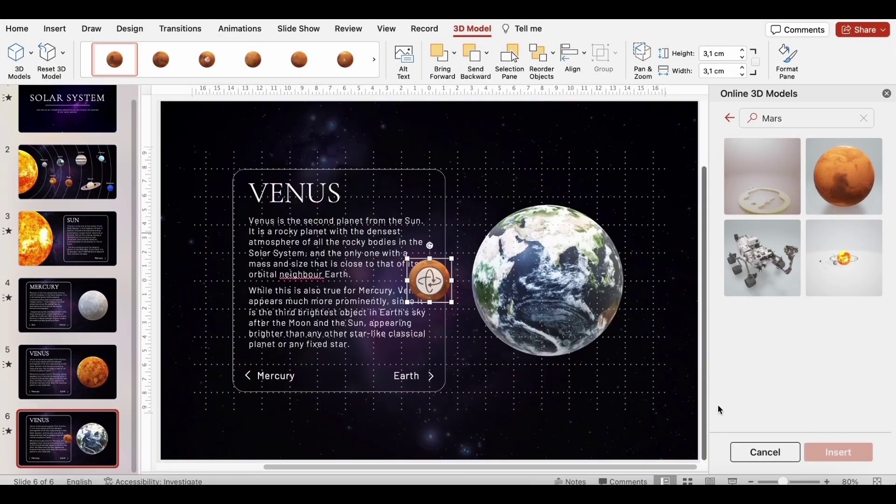
{"action": "left_click_drag", "start_coordinate": [439, 260], "coordinate": [370, 434]}
{"action": "left_click_drag", "start_coordinate": [780, 482], "coordinate": [761, 481]}
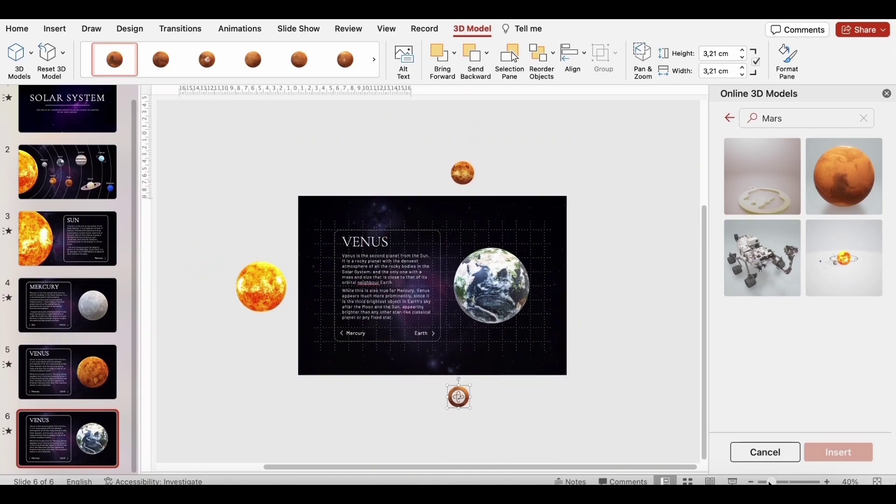
{"action": "left_click", "coordinate": [577, 396]}
Step: Retitle the slide EARTH and replace the body with the Earth description
{"action": "left_click", "coordinate": [359, 239]}
{"action": "double_click", "coordinate": [359, 239]}
{"action": "type", "text": "EARTH"}
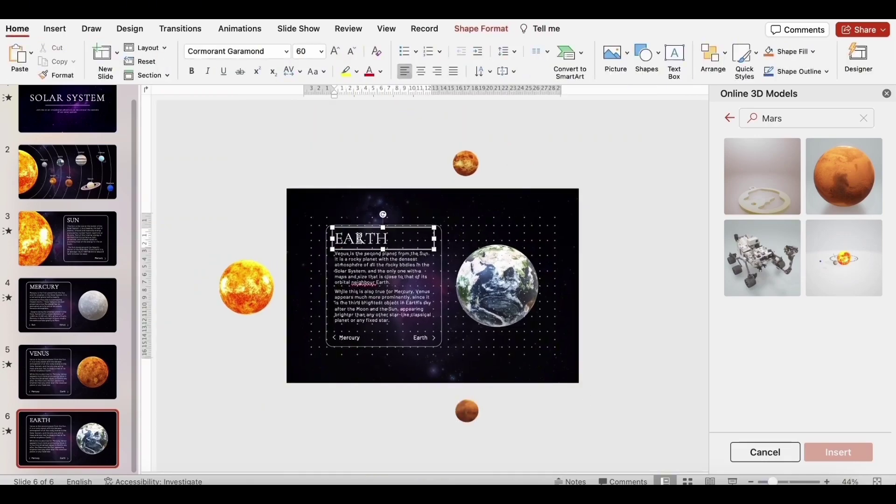
{"action": "left_click", "coordinate": [383, 289]}
{"action": "key", "text": "ctrl+a"}
{"action": "type", "text": "Earth is the third planet from the Sun and the only astronomical object known to harbor life. This is enabled by Earth being a water world, the only one in the Solar System sustaining liquid surface water. Almost all of Earth's water is contained in its global ocean. Most of Earth's land is humid and covered by vegetation, while large sheets of ice at Earth's polar deserts retain more water than Earth's groundwater, lakes, rivers and atmospheric water combined."}
{"action": "left_click", "coordinate": [623, 436]}
{"action": "scroll", "coordinate": [622, 437], "scroll_direction": "up", "scroll_amount": 3}
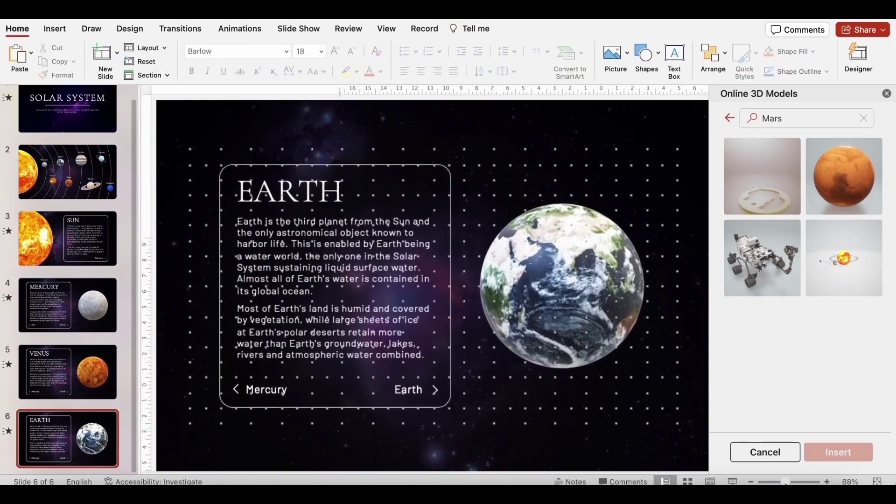
Step: Change the navigation links to Mars for next and Venus for back
{"action": "double_click", "coordinate": [413, 399]}
{"action": "type", "text": "Mars"}
{"action": "double_click", "coordinate": [273, 398]}
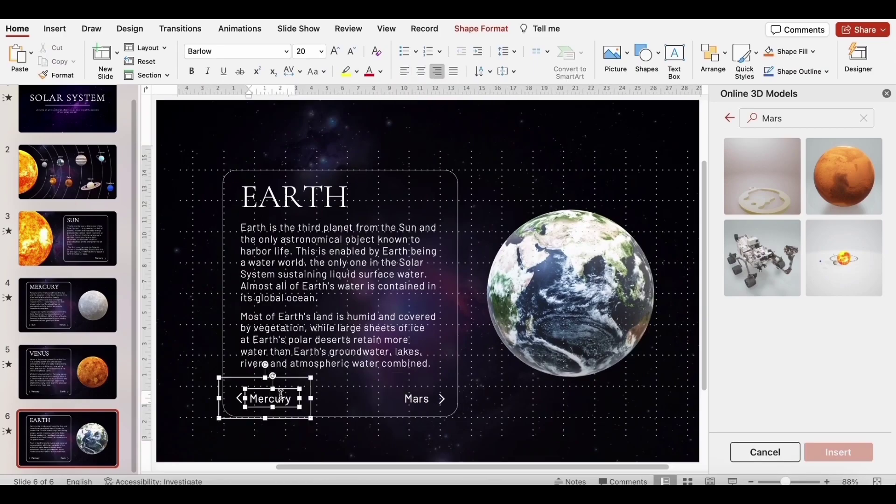
{"action": "type", "text": "Ven"}
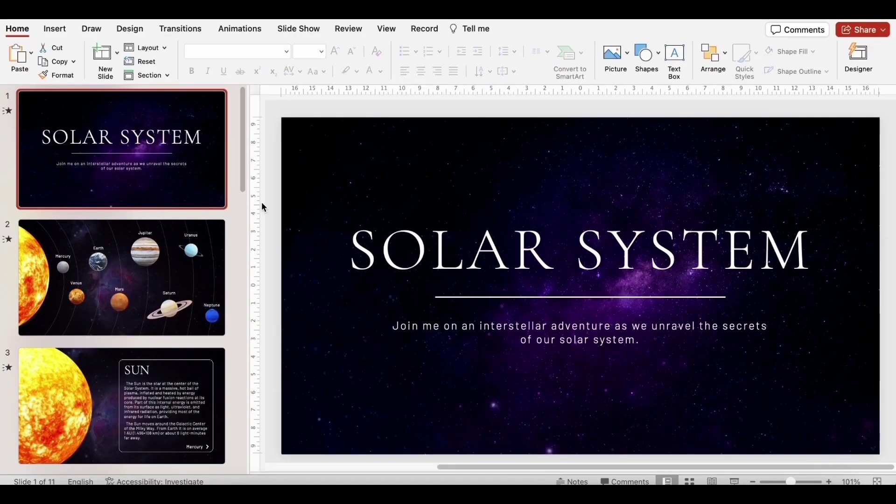
Step: Select all slides and give them the Morph transition
{"action": "left_click_drag", "start_coordinate": [243, 179], "coordinate": [244, 148]}
{"action": "key", "text": "super+a"}
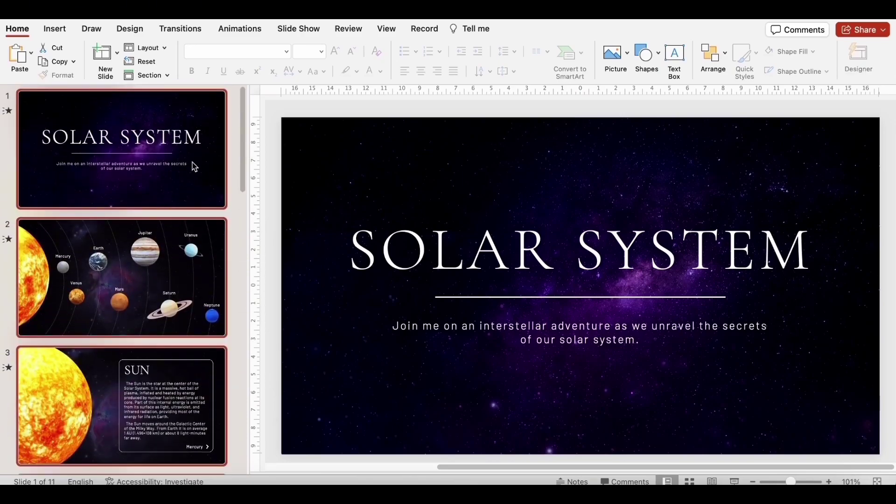
{"action": "left_click", "coordinate": [176, 30]}
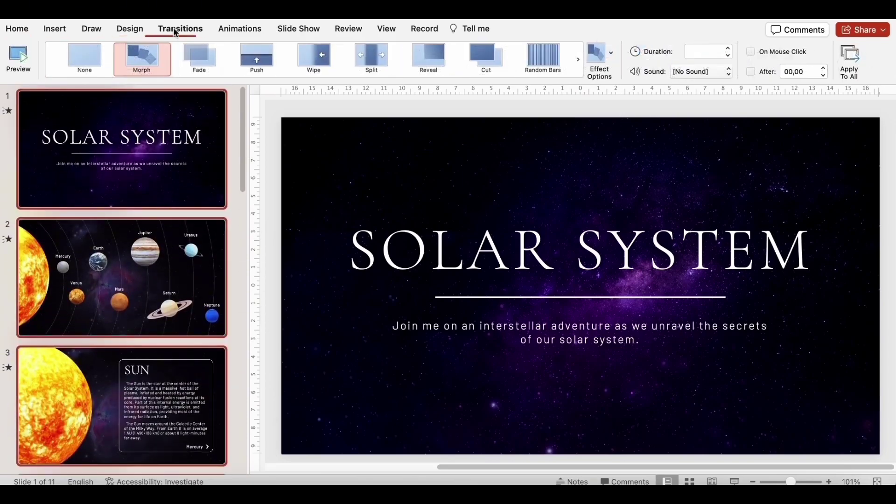
{"action": "left_click", "coordinate": [157, 61]}
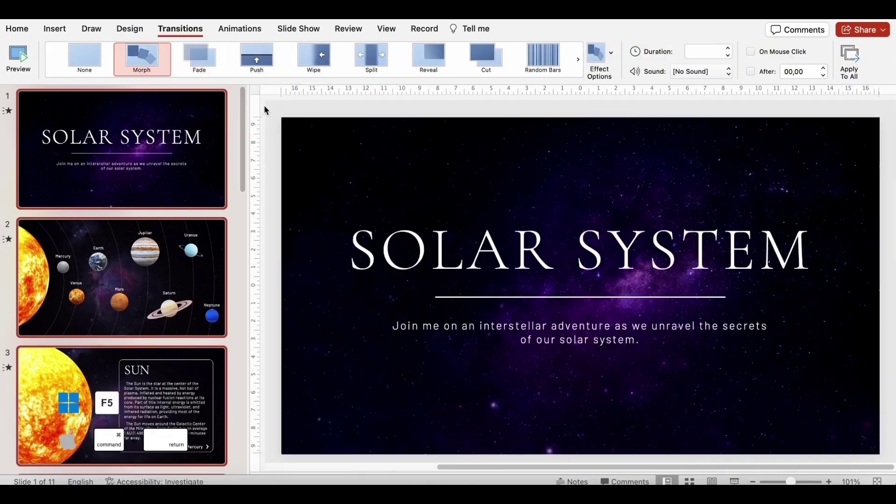
Step: Start the slide show from the first slide
{"action": "key", "text": "super+Return"}
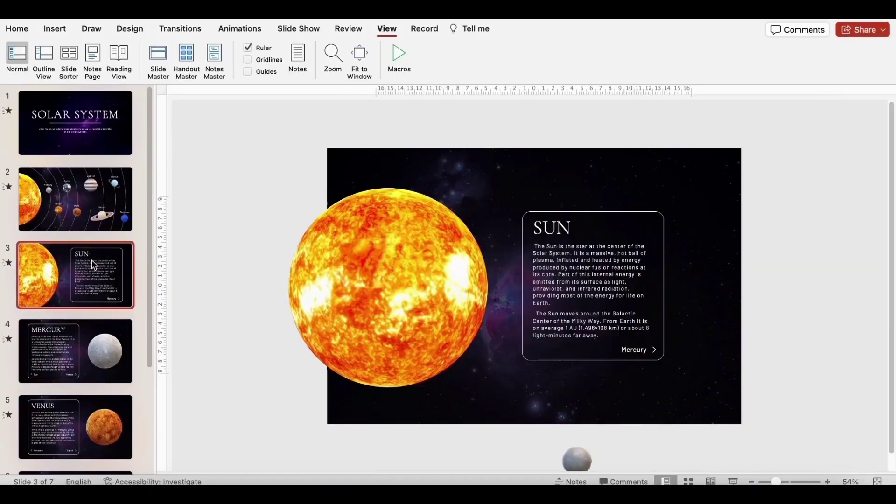
Step: Group the SUN title, rounded frame, body text and Mercury link into one object, then go to slide 2
{"action": "left_click", "coordinate": [567, 227]}
{"action": "left_click", "coordinate": [660, 261], "text": "shift"}
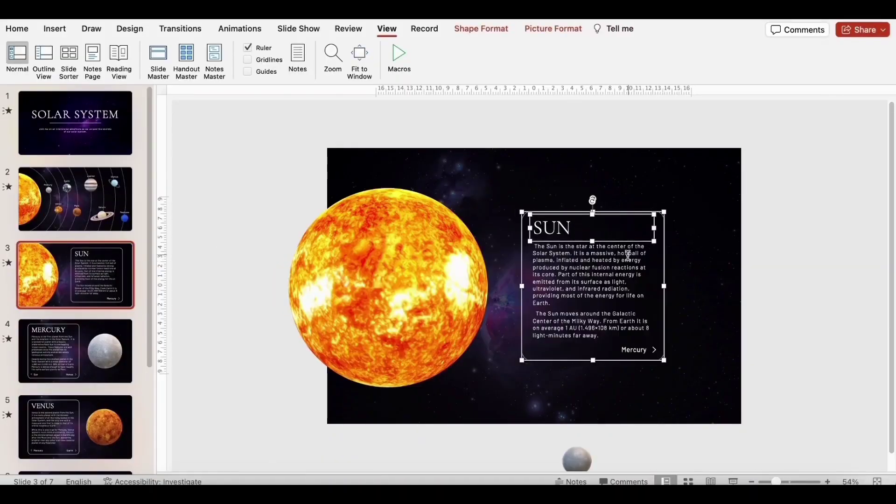
{"action": "left_click", "coordinate": [626, 255], "text": "shift"}
{"action": "left_click", "coordinate": [636, 350], "text": "shift"}
{"action": "right_click", "coordinate": [652, 335]}
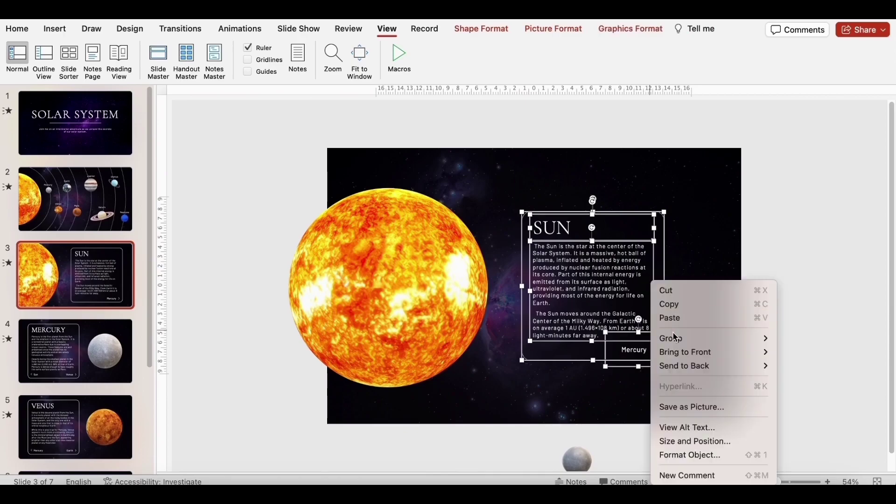
{"action": "mouse_move", "coordinate": [681, 338]}
{"action": "left_click", "coordinate": [779, 340]}
{"action": "left_click", "coordinate": [795, 330]}
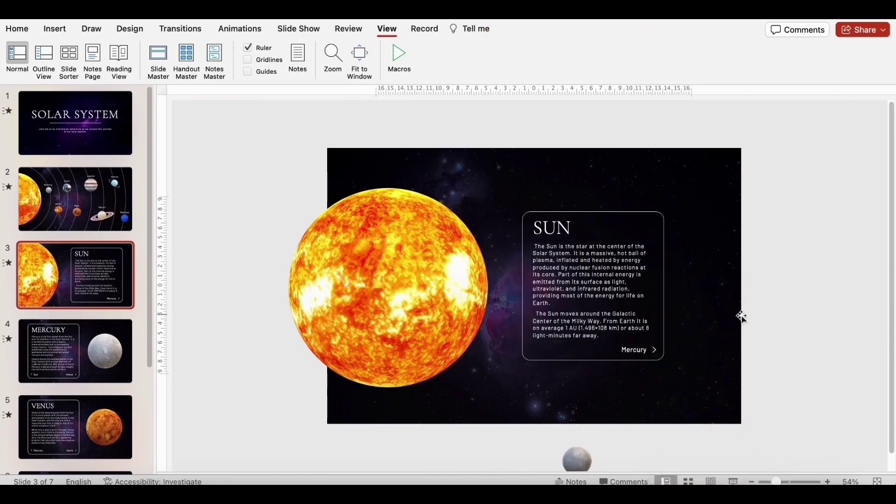
{"action": "left_click", "coordinate": [107, 206]}
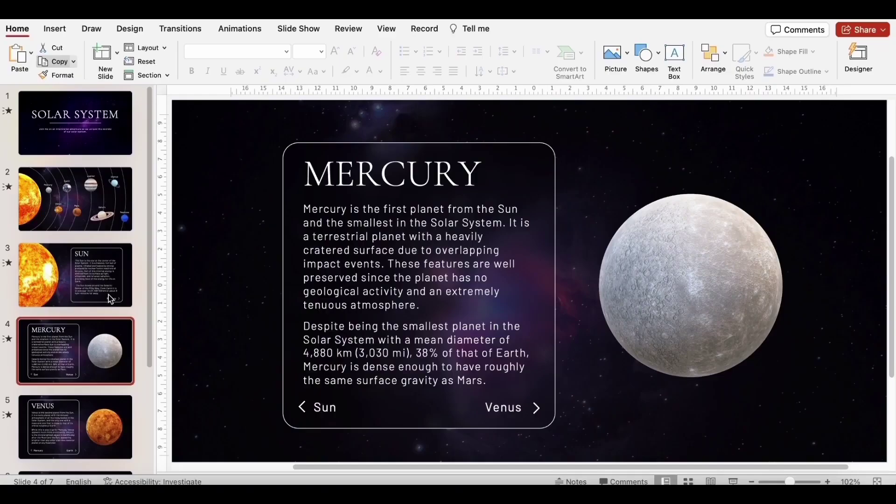
Step: Give the Mercury 3D model a Turntable animation starting With Previous, duration 25
{"action": "left_click", "coordinate": [226, 32]}
{"action": "left_click", "coordinate": [636, 242]}
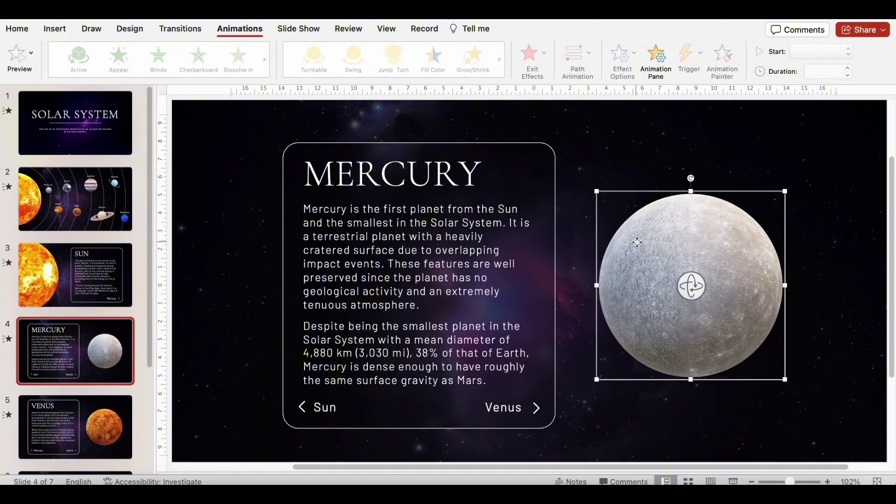
{"action": "left_click", "coordinate": [316, 64]}
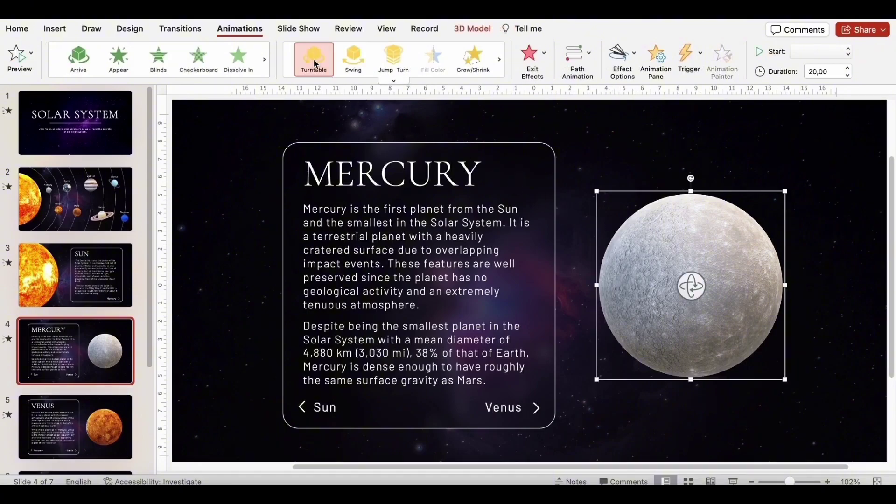
{"action": "left_click", "coordinate": [812, 52]}
{"action": "left_click", "coordinate": [804, 65]}
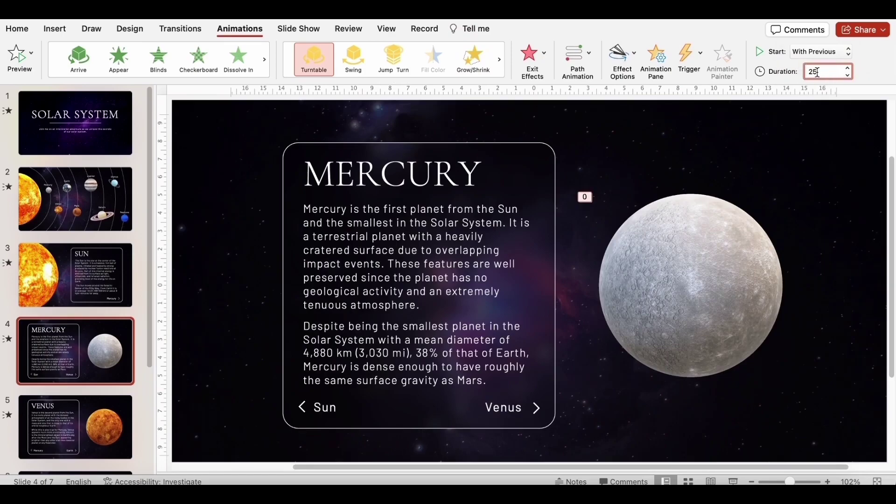
{"action": "left_click", "coordinate": [813, 72]}
{"action": "type", "text": "25"}
Step: In the Animation Pane, set Mercury's spin to repeat Until End of Slide
{"action": "left_click", "coordinate": [657, 62]}
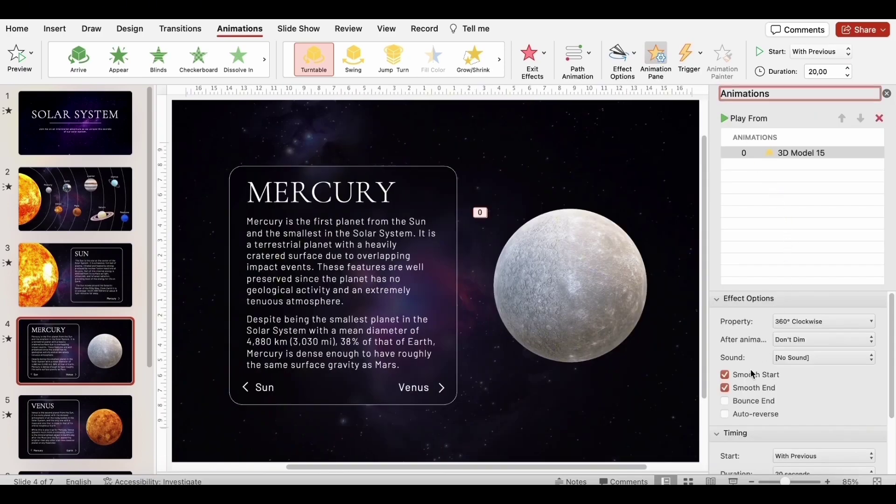
{"action": "scroll", "coordinate": [769, 392], "scroll_direction": "down", "scroll_amount": 2}
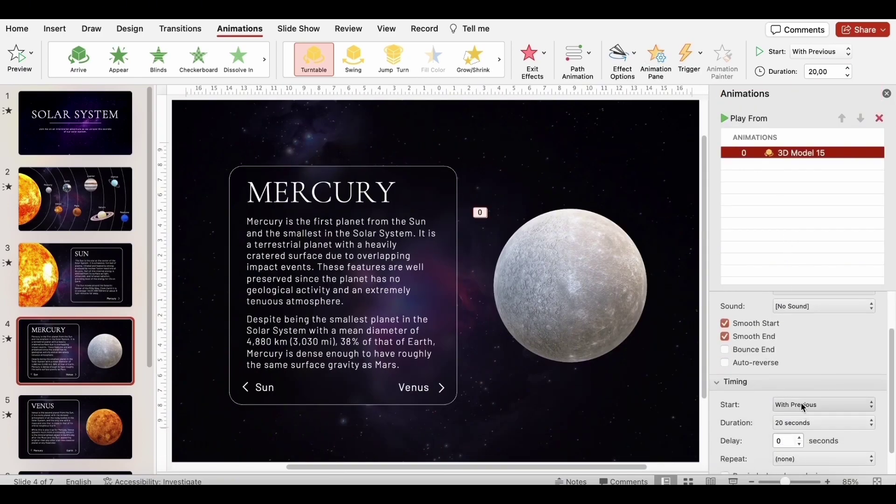
{"action": "scroll", "coordinate": [803, 407], "scroll_direction": "down", "scroll_amount": 1}
{"action": "left_click", "coordinate": [798, 431]}
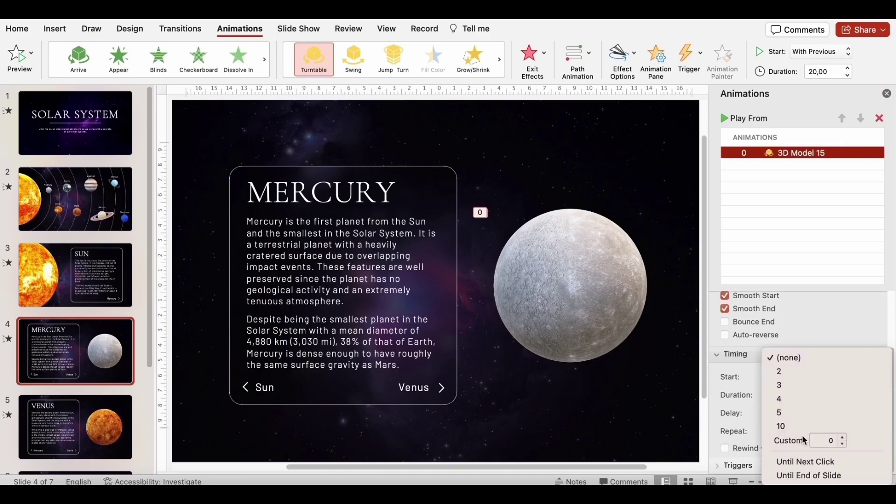
{"action": "left_click", "coordinate": [817, 476]}
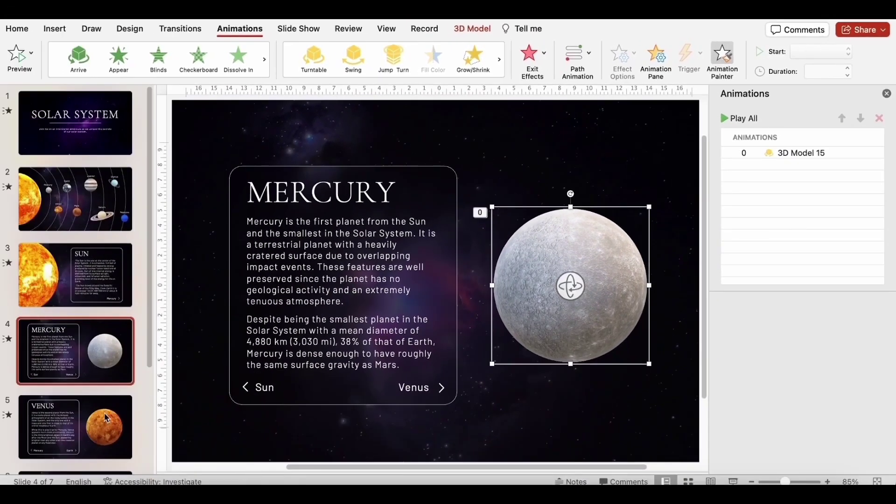
Step: Paint Mercury's Turntable spin onto the Venus and Earth 3D models with Animation Painter
{"action": "left_click", "coordinate": [106, 417]}
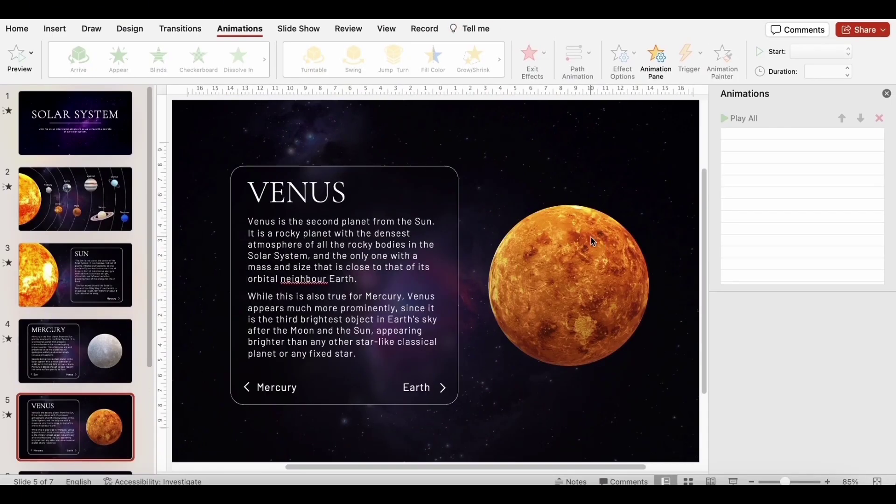
{"action": "left_click", "coordinate": [593, 241]}
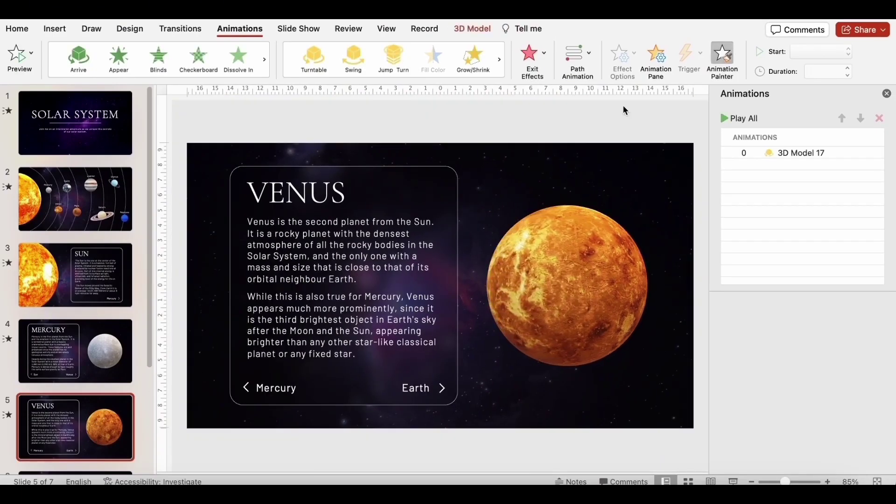
{"action": "scroll", "coordinate": [150, 360], "scroll_direction": "down", "scroll_amount": 5}
{"action": "scroll", "coordinate": [155, 376], "scroll_direction": "down", "scroll_amount": 2}
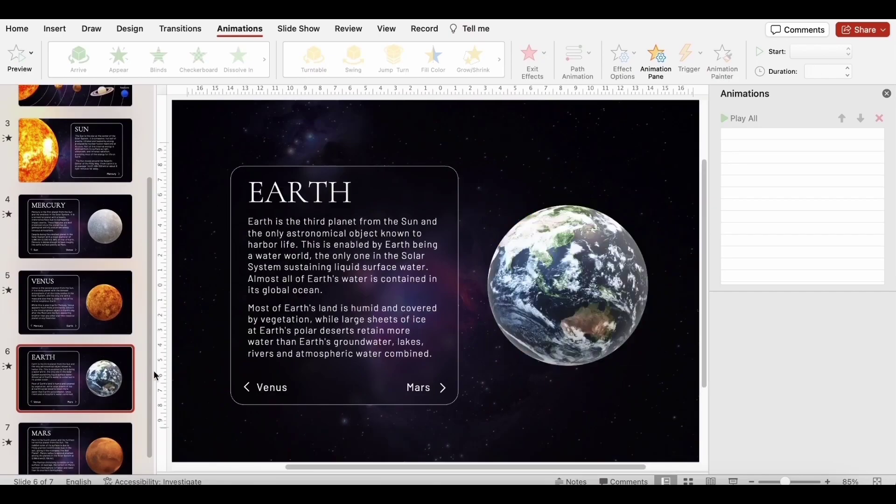
{"action": "left_click", "coordinate": [597, 277]}
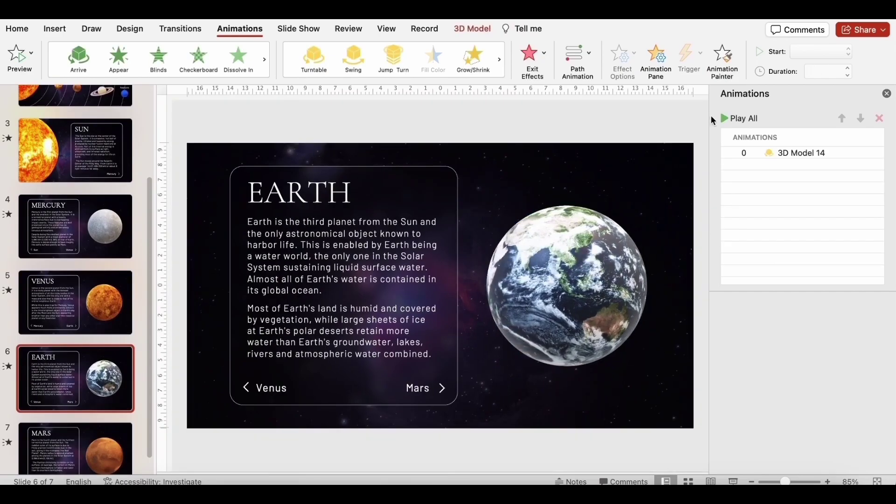
{"action": "left_click", "coordinate": [723, 69]}
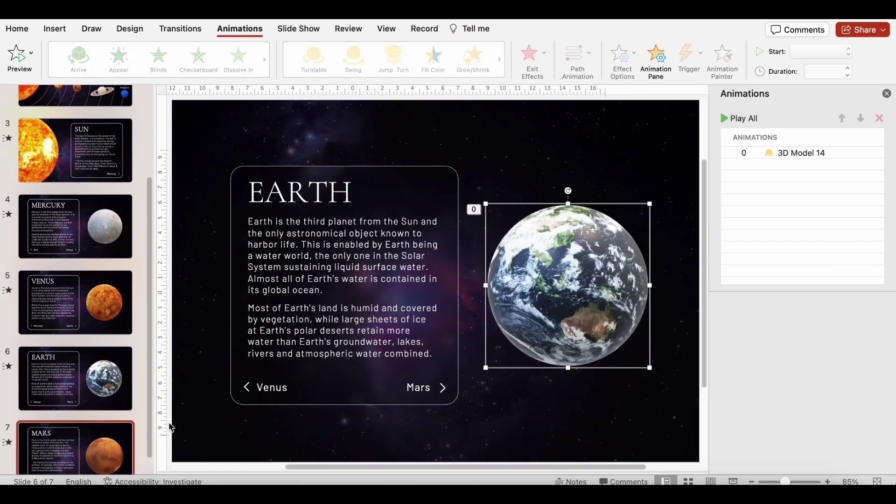
{"action": "left_click", "coordinate": [88, 445]}
Step: Apply the copied Turntable spin to the Mars 3D model on slide 7
{"action": "left_click", "coordinate": [569, 275]}
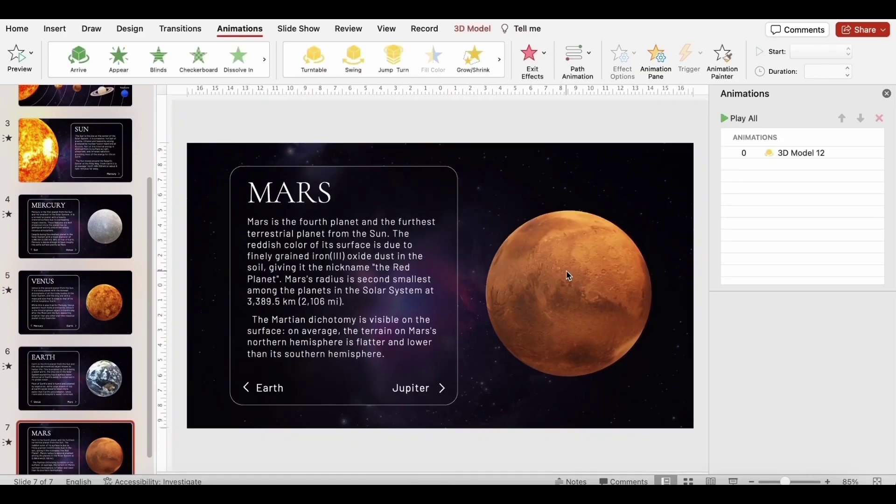